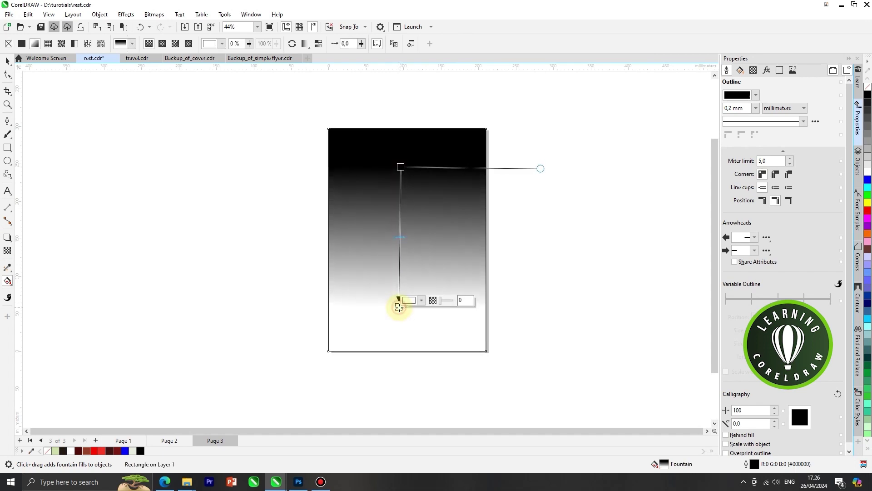
Recolor the rectangle's fountain fill from very dark maroon at the start to reddish brown at the end, and move the start node lower.
{"action": "left_click", "coordinate": [401, 168]}
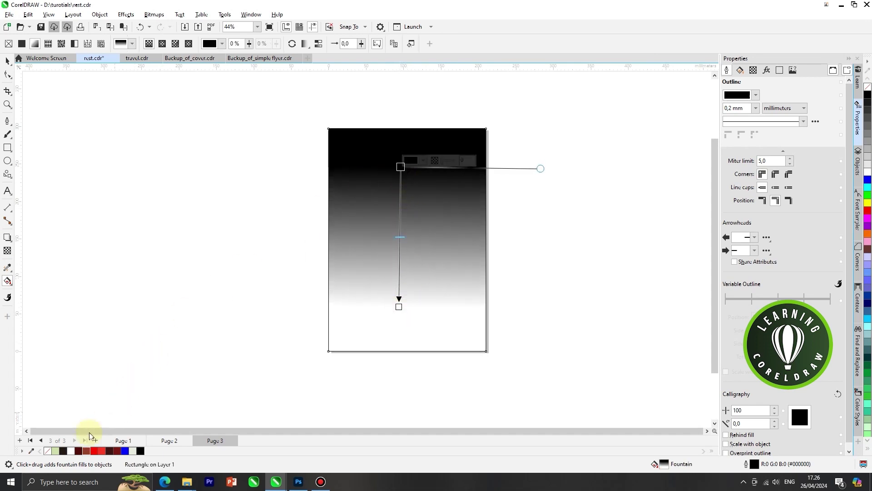
{"action": "left_click", "coordinate": [118, 451]}
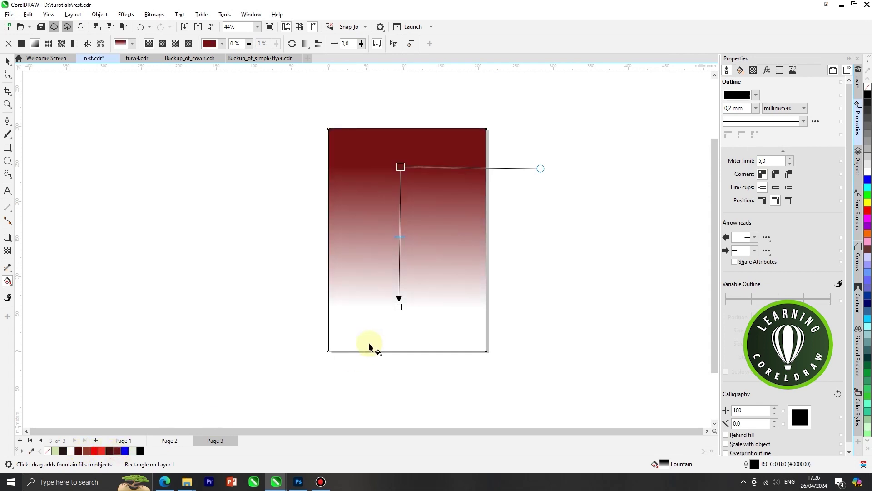
{"action": "left_click", "coordinate": [399, 308]}
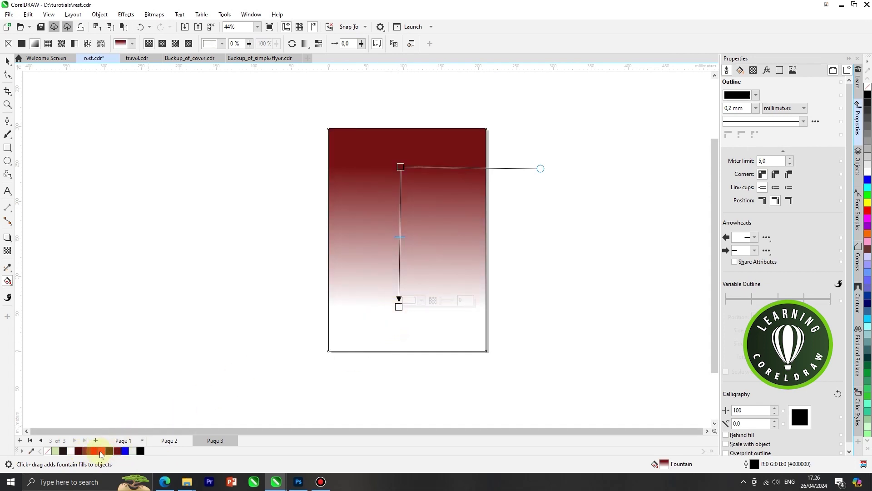
{"action": "left_click", "coordinate": [87, 451]}
{"action": "left_click", "coordinate": [400, 166]}
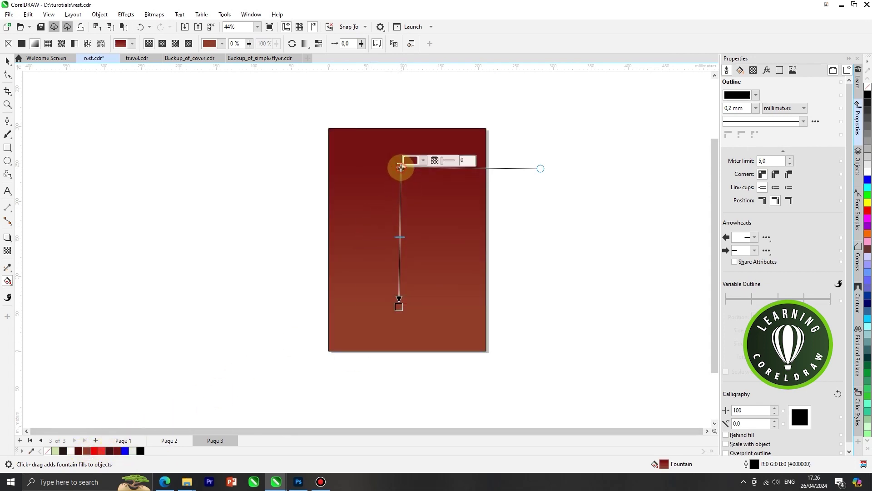
{"action": "left_click", "coordinate": [79, 451]}
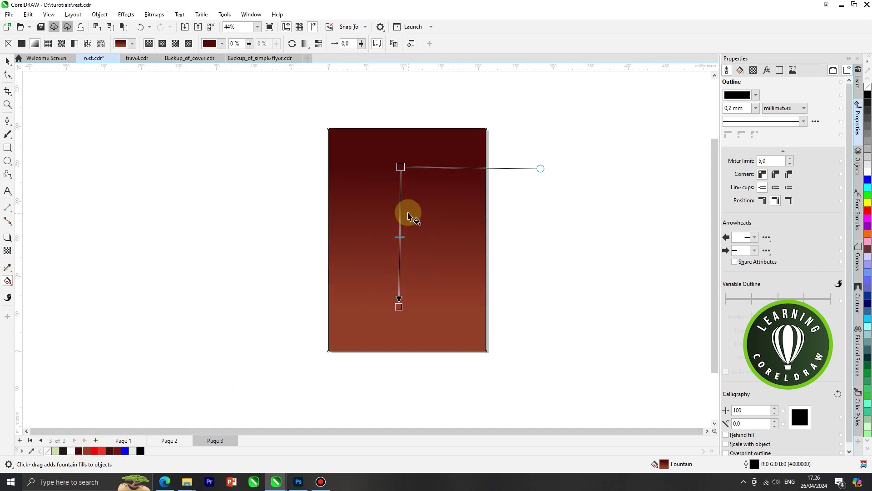
{"action": "left_click_drag", "start_coordinate": [400, 167], "coordinate": [400, 211]}
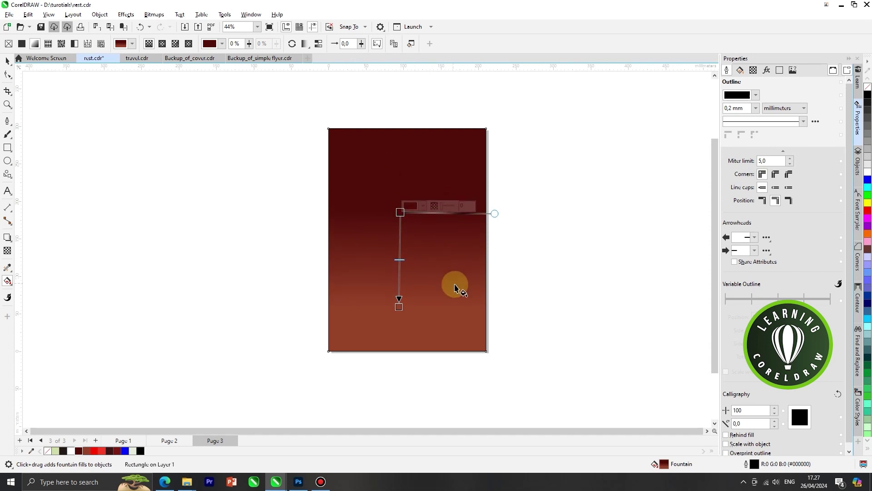
Change the rectangle's fountain fill to elliptical, center the reddish-brown glow on the page and enlarge it slightly past the page width.
{"action": "key", "text": "F11"}
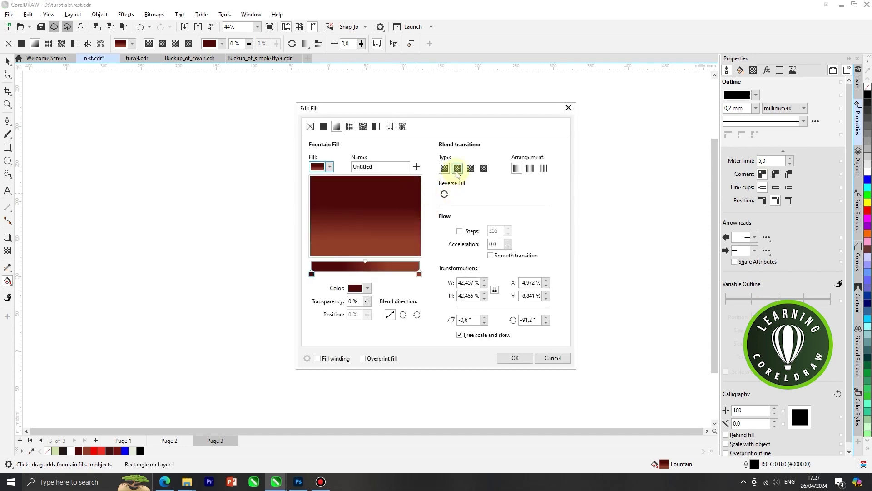
{"action": "left_click", "coordinate": [457, 169]}
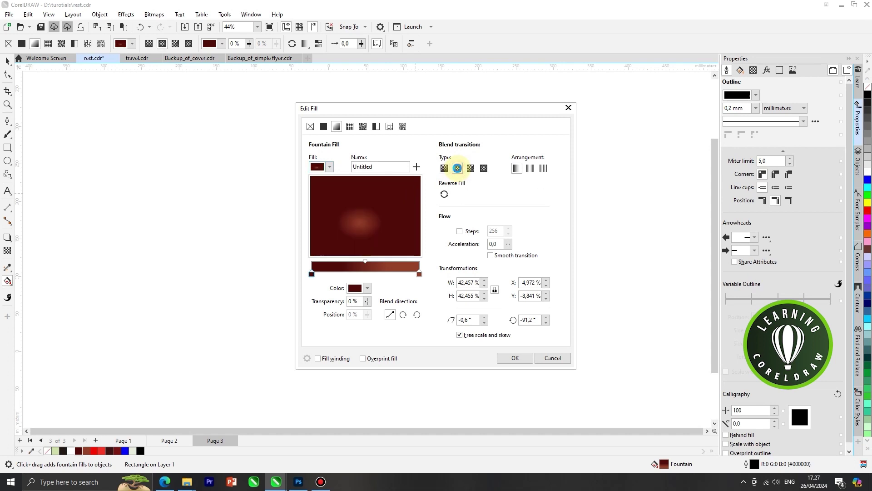
{"action": "left_click", "coordinate": [515, 358]}
{"action": "left_click_drag", "start_coordinate": [437, 260], "coordinate": [454, 257]}
{"action": "left_click_drag", "start_coordinate": [402, 253], "coordinate": [405, 237]}
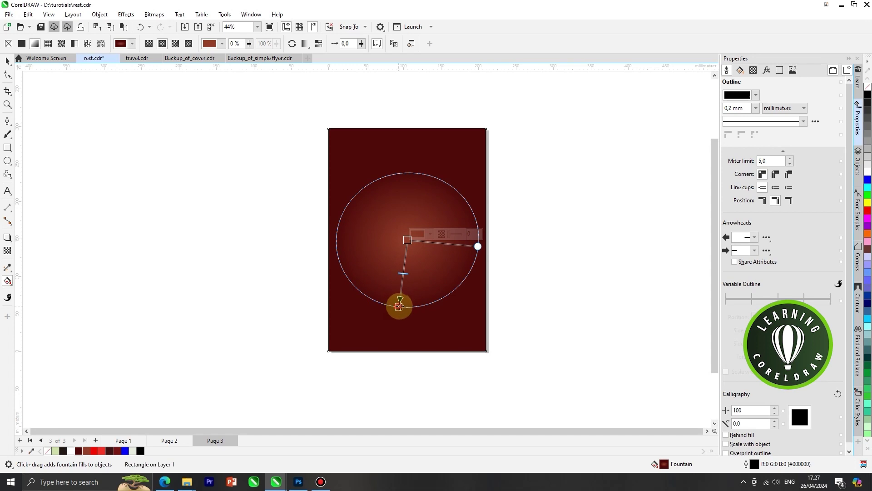
{"action": "mouse_move", "coordinate": [399, 305]}
{"action": "left_mouse_down"}
{"action": "mouse_move", "coordinate": [409, 307]}
{"action": "mouse_move", "coordinate": [407, 321]}
{"action": "left_mouse_up"}
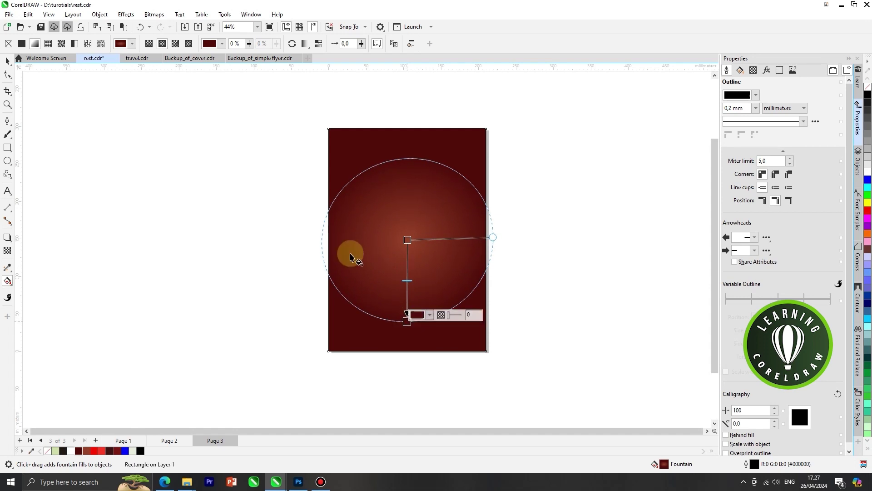
{"action": "left_click", "coordinate": [9, 61]}
{"action": "left_click", "coordinate": [99, 110]}
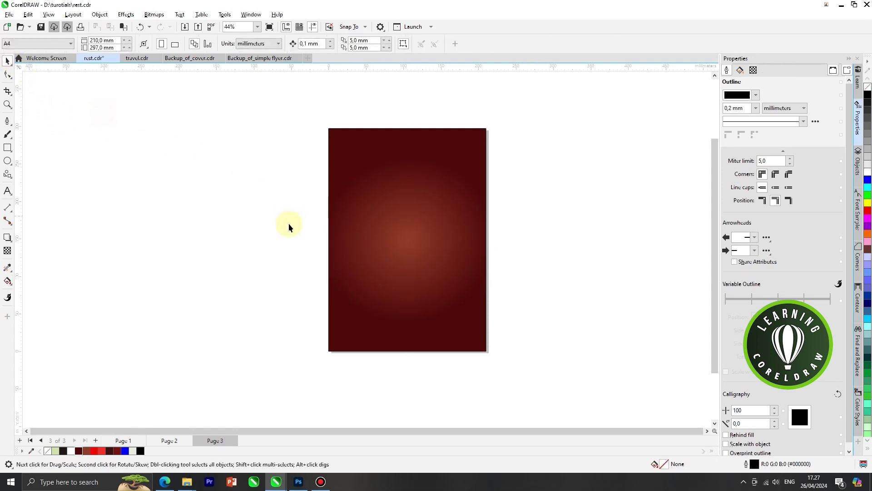
{"action": "scroll", "coordinate": [291, 228], "scroll_direction": "down", "scroll_amount": 2}
{"action": "scroll", "coordinate": [378, 216], "scroll_direction": "up", "scroll_amount": 2}
{"action": "left_click", "coordinate": [377, 218]}
{"action": "left_click", "coordinate": [397, 247]}
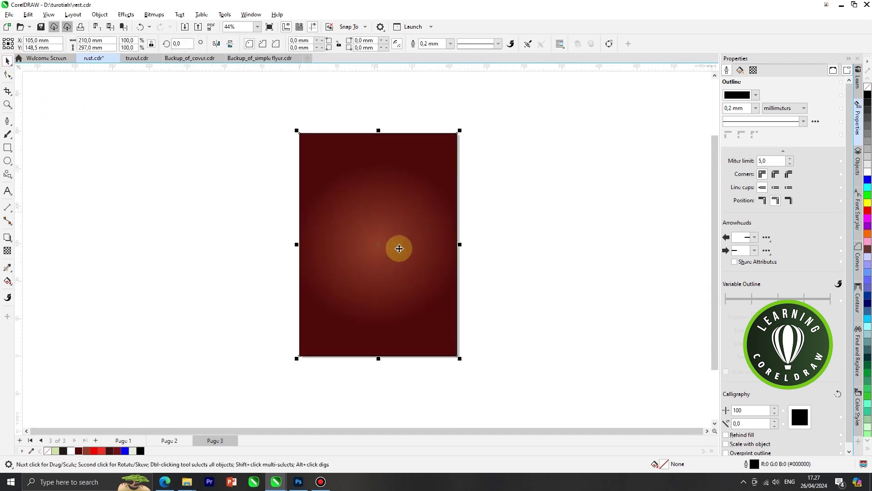
{"action": "left_click", "coordinate": [514, 237]}
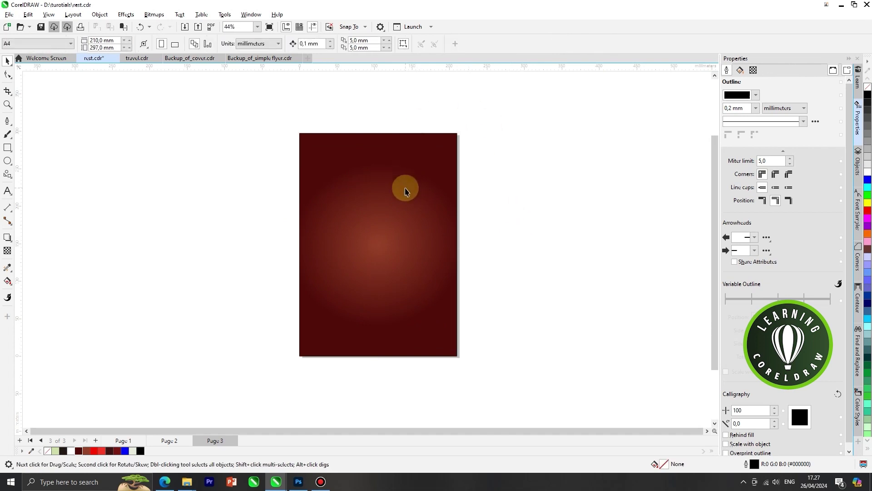
Draw a diagonal Pen line from above the page's top edge to just past its right edge, about 142 mm wide and 153 mm high.
{"action": "left_click", "coordinate": [8, 121]}
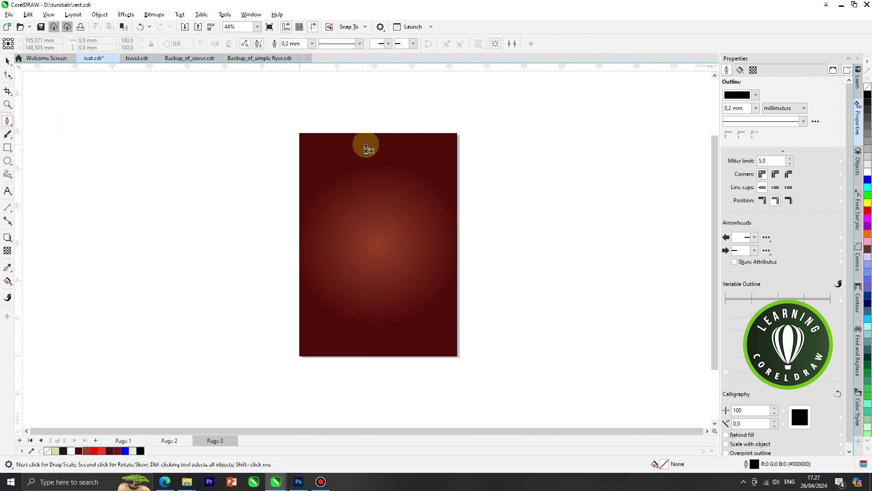
{"action": "left_click", "coordinate": [357, 119]}
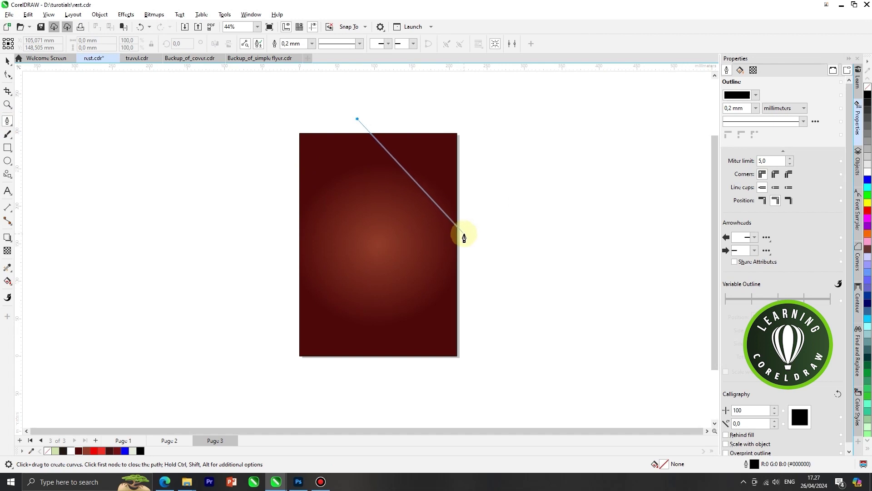
{"action": "left_click", "coordinate": [463, 233]}
{"action": "key", "text": "Escape"}
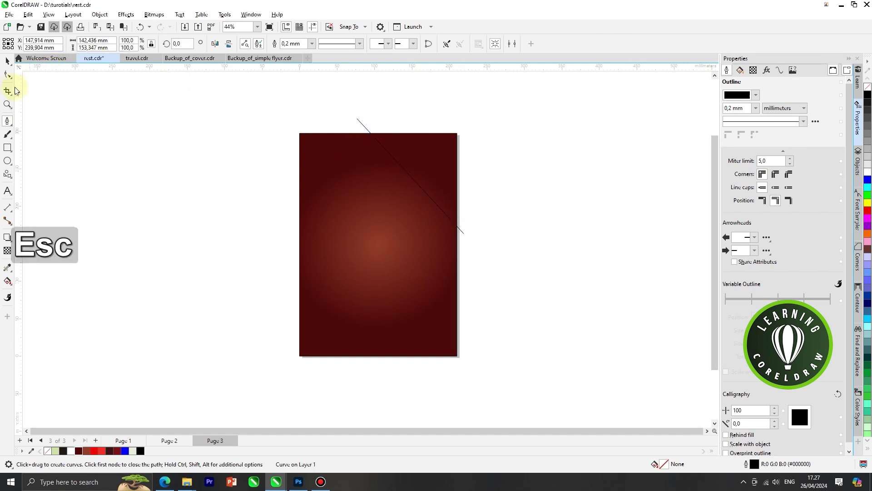
Convert the diagonal line to a curve and bend it into an S shape with its two control handles.
{"action": "left_click", "coordinate": [8, 74]}
{"action": "scroll", "coordinate": [404, 170], "scroll_direction": "up", "scroll_amount": 1}
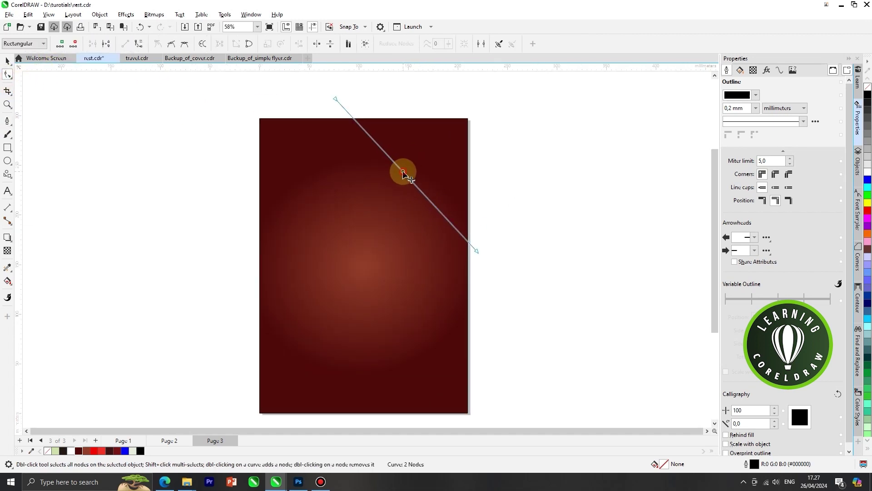
{"action": "left_click", "coordinate": [138, 44]}
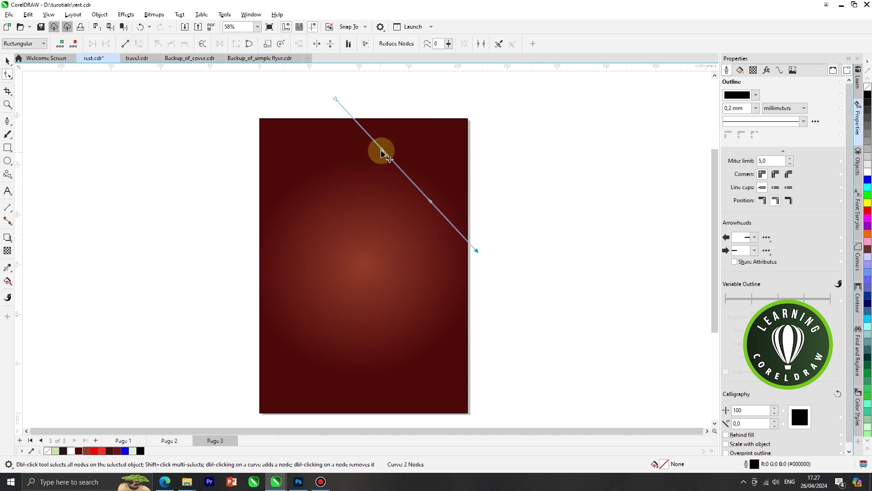
{"action": "left_click_drag", "start_coordinate": [382, 151], "coordinate": [364, 166]}
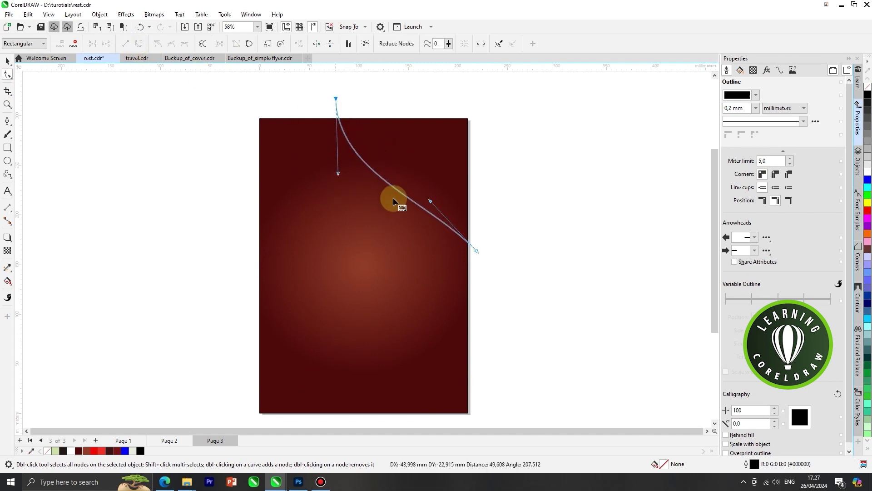
{"action": "left_click_drag", "start_coordinate": [430, 203], "coordinate": [458, 182]}
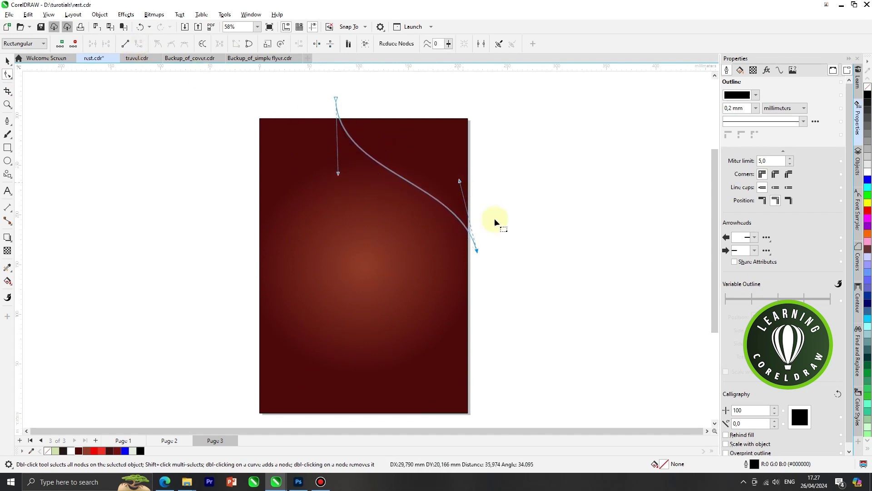
Refine the S-curve's end nodes and handles so it ends on the page's right edge, about 120 mm wide and 166 mm high.
{"action": "left_click_drag", "start_coordinate": [474, 254], "coordinate": [465, 248]}
{"action": "left_click_drag", "start_coordinate": [339, 174], "coordinate": [327, 176]}
{"action": "left_click_drag", "start_coordinate": [338, 100], "coordinate": [350, 101]}
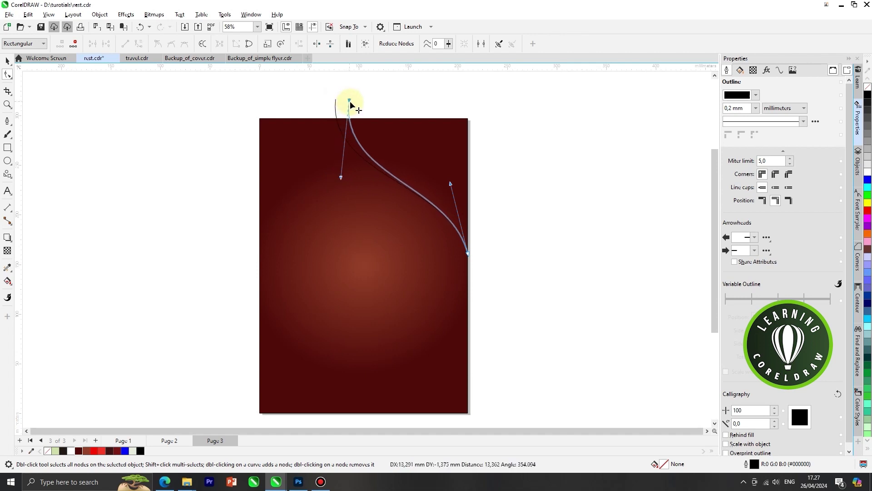
{"action": "left_click_drag", "start_coordinate": [451, 184], "coordinate": [462, 176]}
{"action": "left_click_drag", "start_coordinate": [467, 253], "coordinate": [467, 265]}
{"action": "left_click_drag", "start_coordinate": [343, 179], "coordinate": [332, 181]}
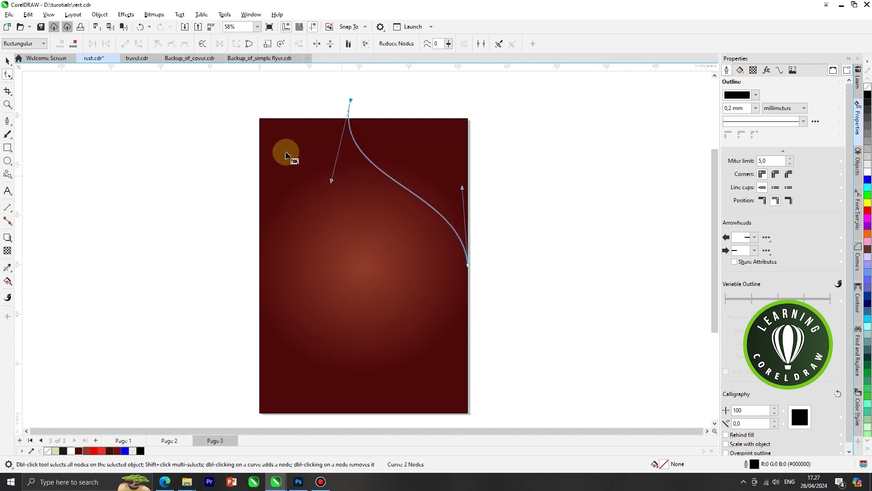
Smart-fill the upper-right region between the S-curve and the rectangle's edges with pale green C11 M4 Y14 K0.
{"action": "left_click", "coordinate": [8, 61]}
{"action": "left_click", "coordinate": [158, 112]}
{"action": "left_click", "coordinate": [400, 148]}
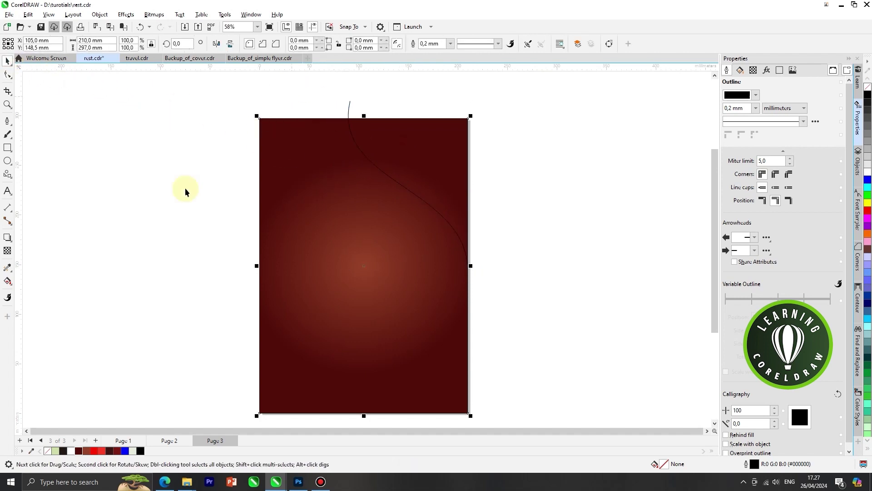
{"action": "left_click", "coordinate": [8, 281]}
{"action": "left_click", "coordinate": [377, 197]}
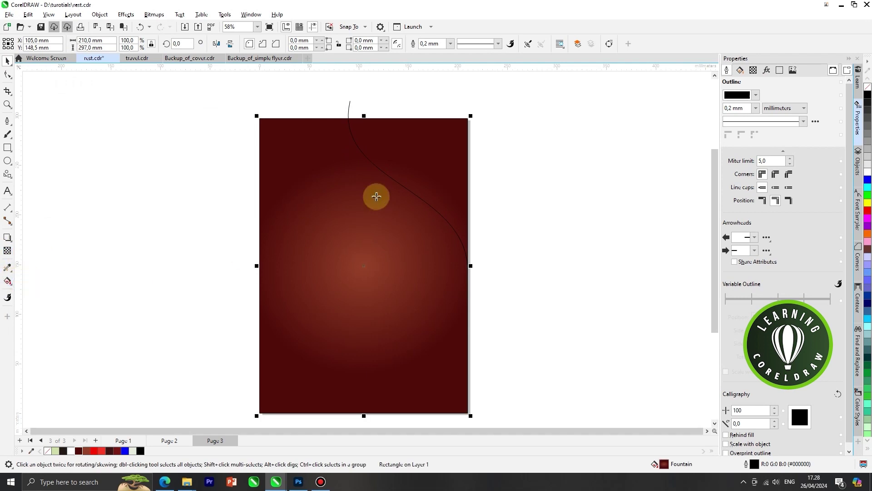
{"action": "left_click", "coordinate": [409, 162]}
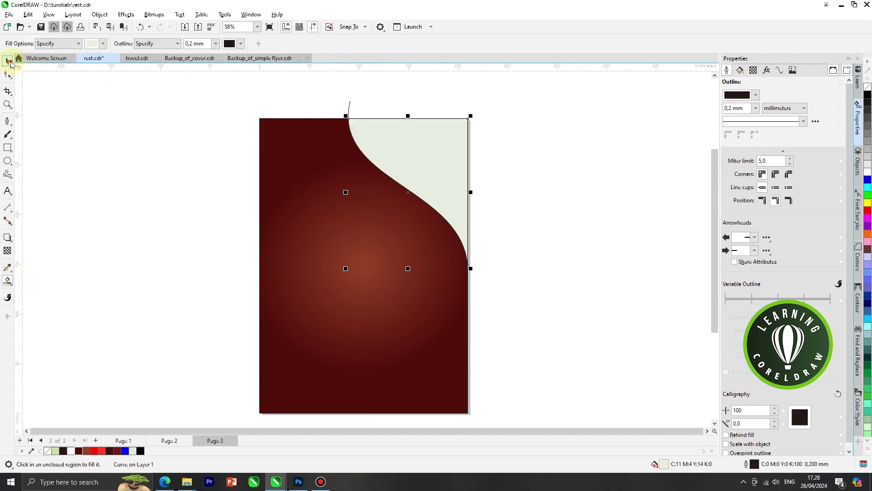
Delete the original S-curve line that extends above the page's top edge.
{"action": "left_click", "coordinate": [11, 64]}
{"action": "left_click", "coordinate": [241, 107]}
{"action": "left_click", "coordinate": [348, 110]}
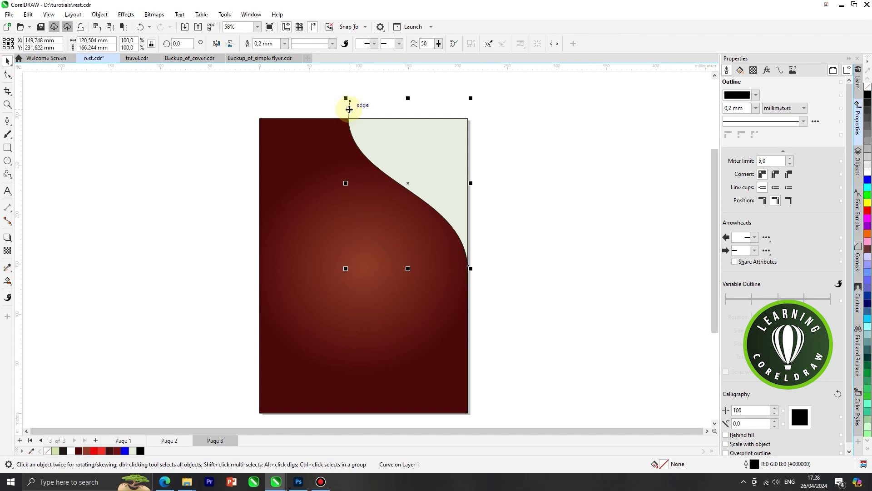
{"action": "key", "text": "Delete"}
Copy and paste the pale green corner shape, and move the duplicate up and slightly left to X 145.27 mm, Y 240.424 mm.
{"action": "scroll", "coordinate": [406, 157], "scroll_direction": "up", "scroll_amount": 1}
{"action": "left_click", "coordinate": [417, 143]}
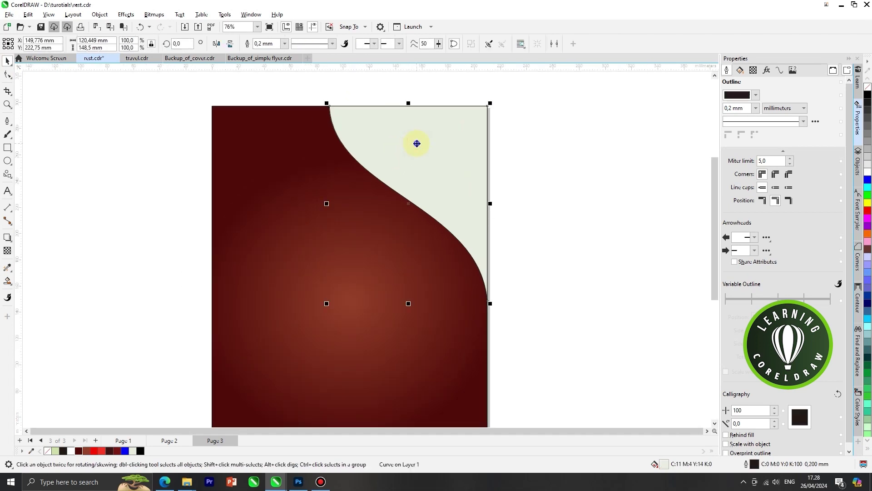
{"action": "right_click", "coordinate": [417, 144]}
{"action": "left_click", "coordinate": [445, 196]}
{"action": "right_click", "coordinate": [544, 152]}
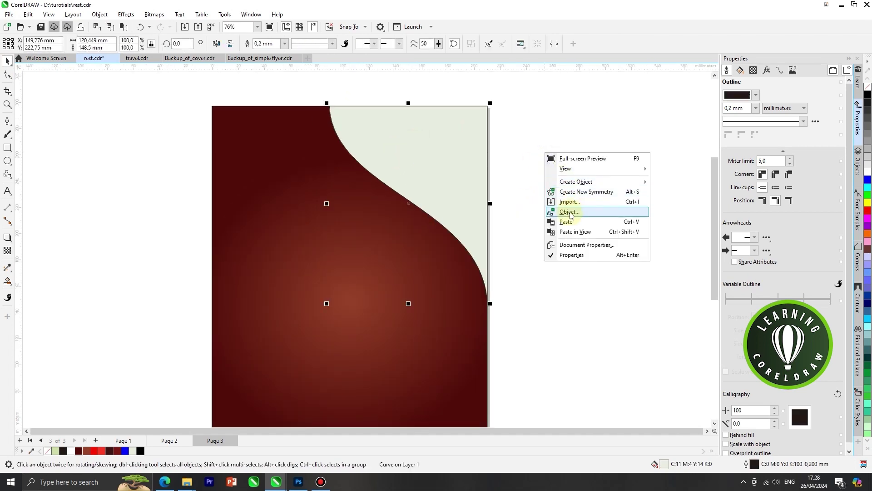
{"action": "left_click", "coordinate": [571, 221]}
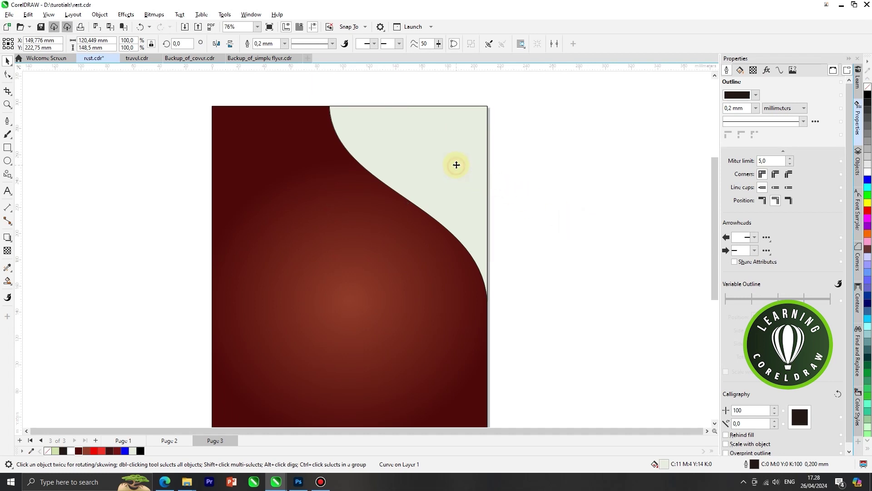
{"action": "left_click_drag", "start_coordinate": [457, 164], "coordinate": [450, 134]}
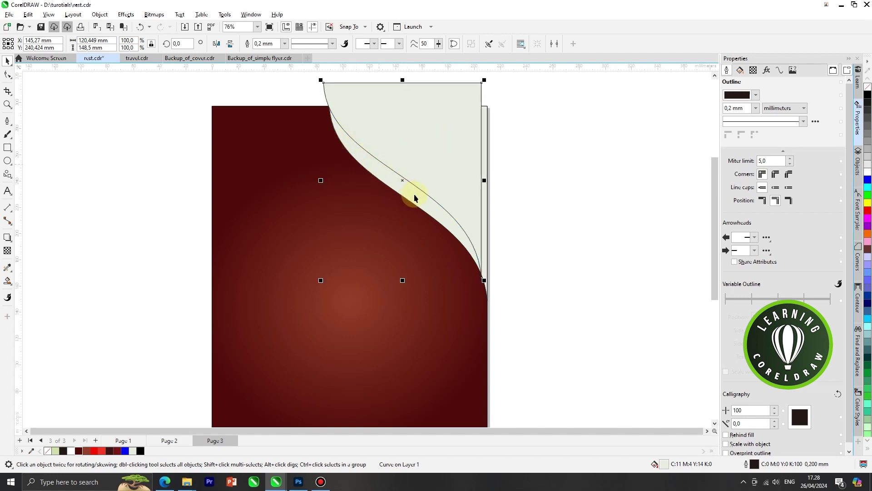
Smart-fill the narrow band between the two overlapping S-curves with green C47 M11 Y73 K0.
{"action": "left_click", "coordinate": [7, 284]}
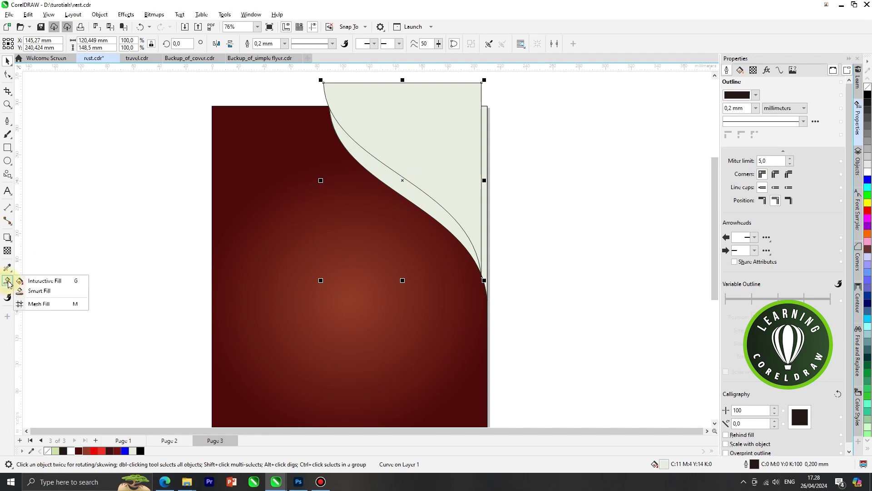
{"action": "left_click", "coordinate": [36, 291]}
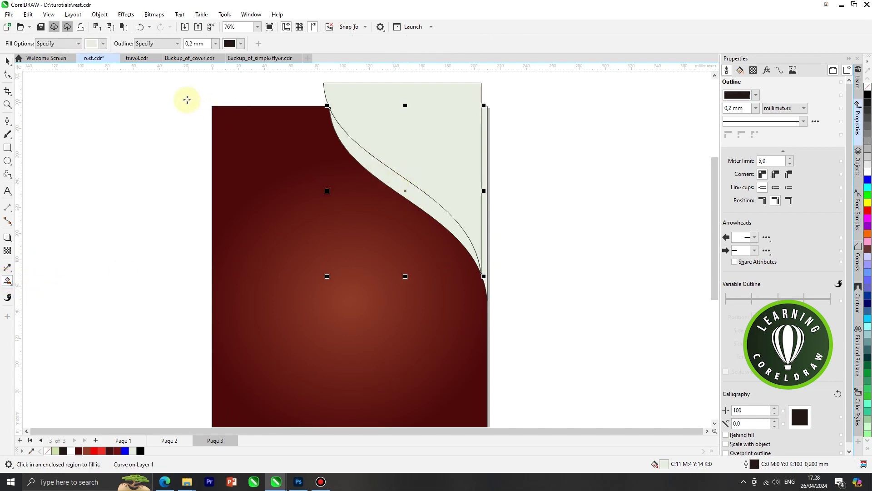
{"action": "key", "text": "ctrl+z"}
{"action": "left_click", "coordinate": [93, 45]}
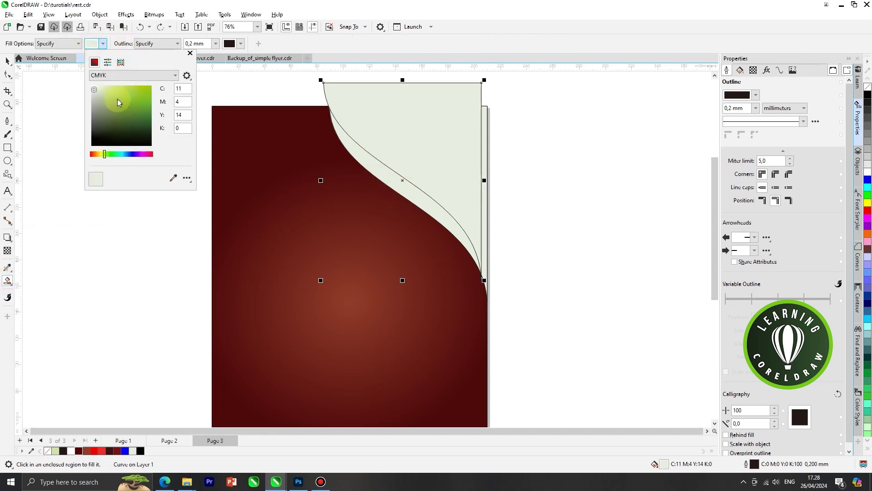
{"action": "left_click", "coordinate": [122, 105]}
{"action": "left_click", "coordinate": [367, 164]}
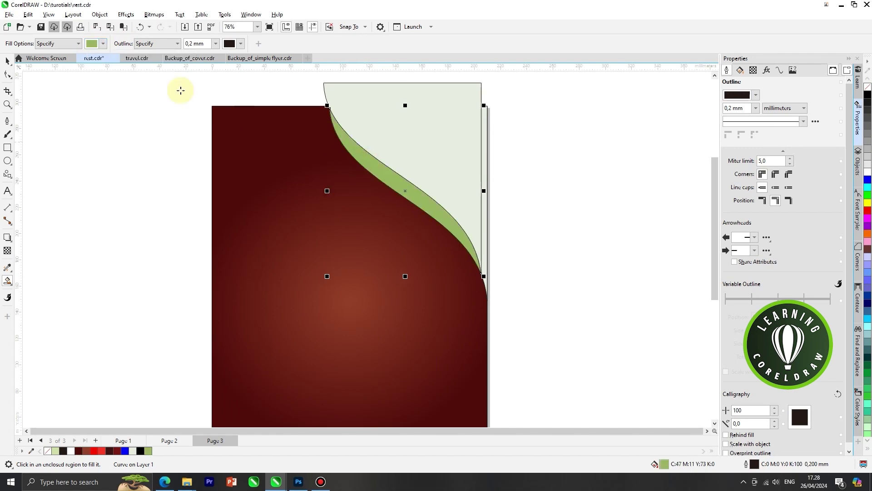
Move the duplicated pale green shape off the page and delete it.
{"action": "left_click", "coordinate": [7, 60]}
{"action": "left_click", "coordinate": [403, 126]}
{"action": "left_click_drag", "start_coordinate": [481, 149], "coordinate": [623, 191]}
{"action": "key", "text": "Delete"}
{"action": "scroll", "coordinate": [443, 132], "scroll_direction": "down", "scroll_amount": 2}
{"action": "scroll", "coordinate": [415, 162], "scroll_direction": "up", "scroll_amount": 2}
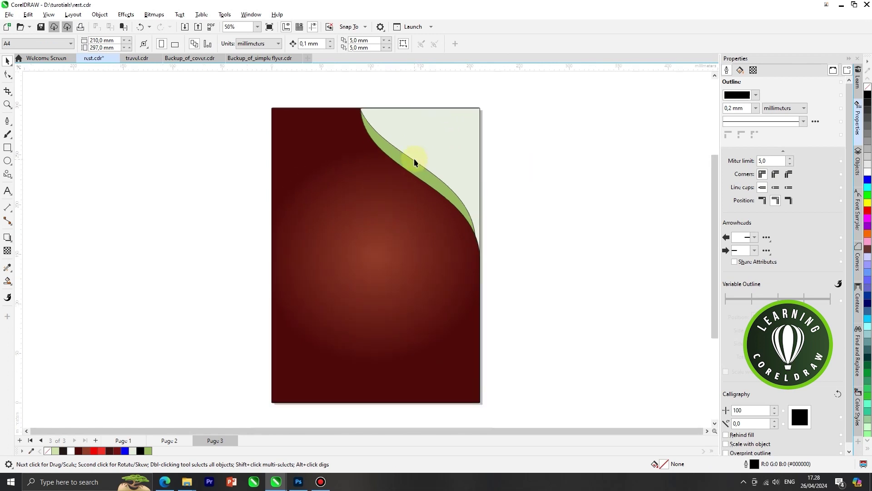
Fill the pale green corner shape with white.
{"action": "left_click", "coordinate": [457, 141]}
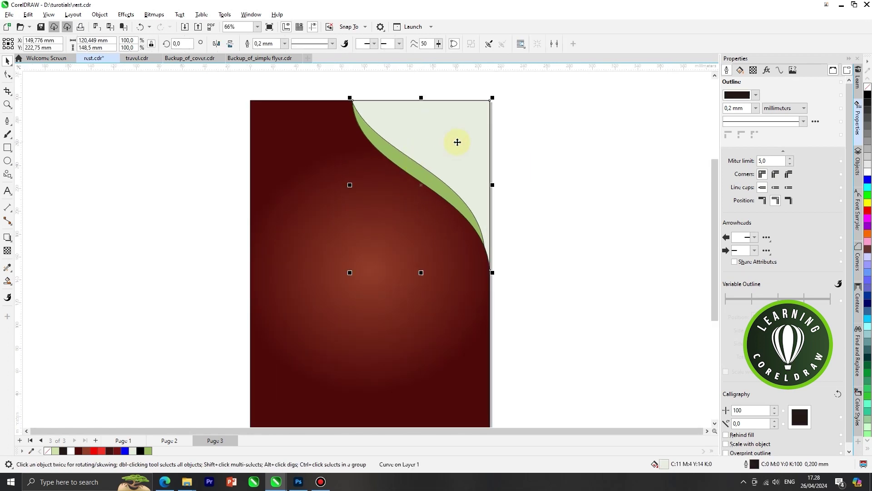
{"action": "left_click", "coordinate": [866, 175]}
{"action": "left_click", "coordinate": [448, 193]}
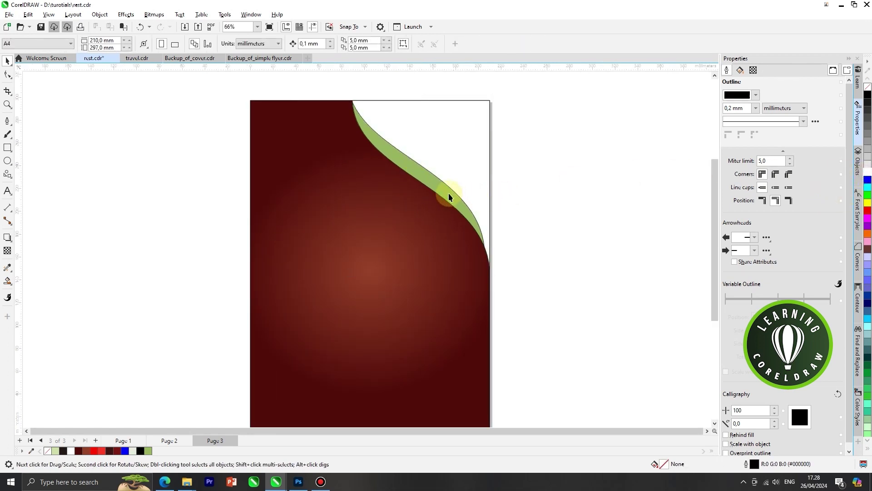
Reshape the green band by adjusting the curve handles at both ends so the band becomes wider.
{"action": "left_click", "coordinate": [7, 75]}
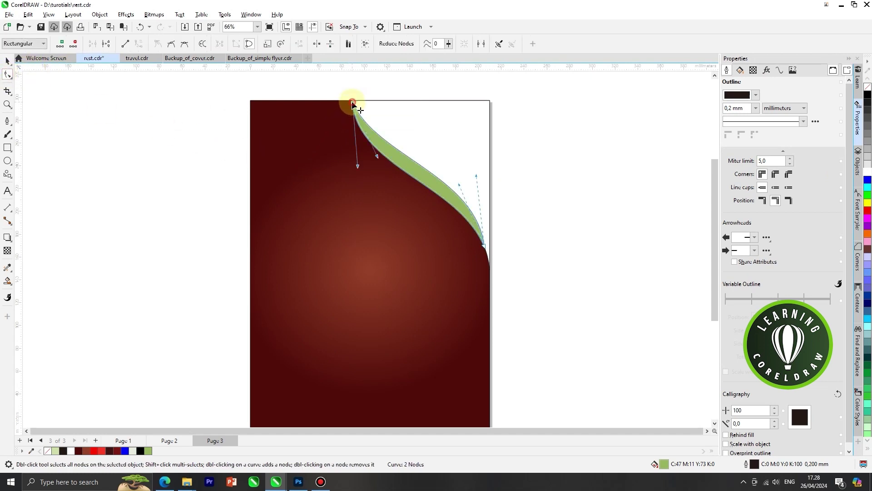
{"action": "left_click_drag", "start_coordinate": [358, 165], "coordinate": [345, 172]}
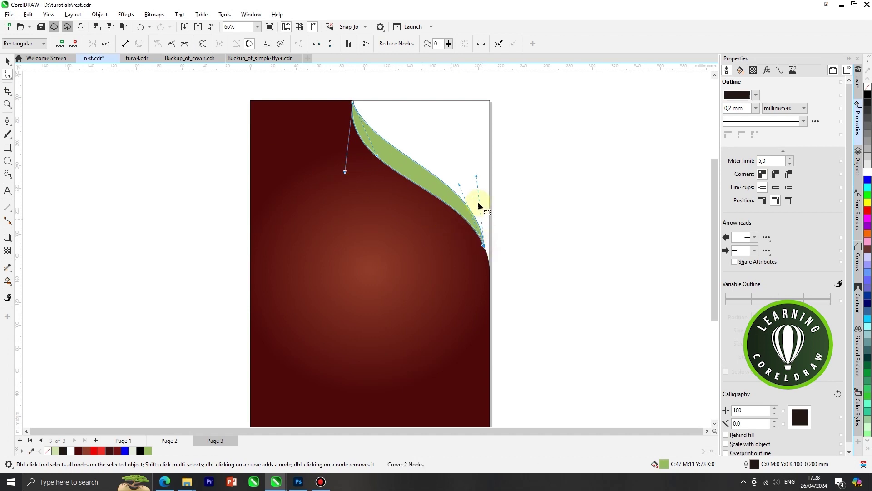
{"action": "left_click_drag", "start_coordinate": [460, 185], "coordinate": [484, 169]}
{"action": "left_click", "coordinate": [7, 61]}
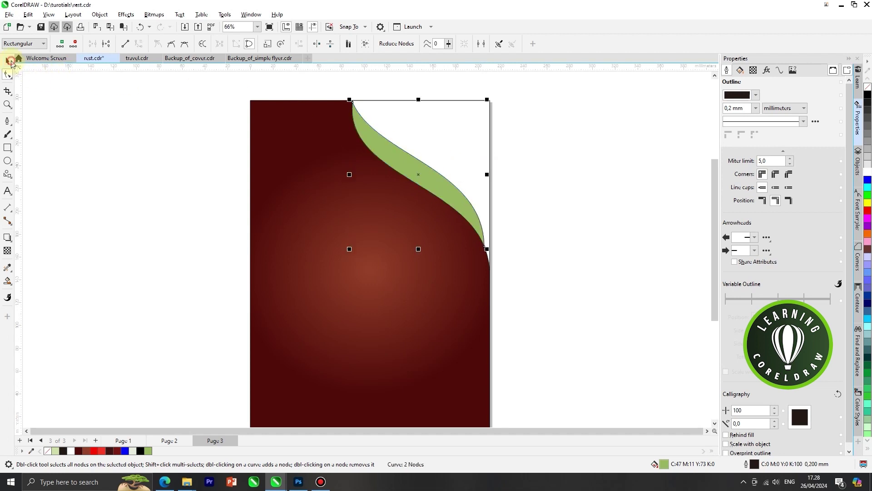
Apply a linear fountain fill to the green band, running diagonally from its upper end down to its lower end.
{"action": "left_click", "coordinate": [346, 150]}
{"action": "scroll", "coordinate": [393, 169], "scroll_direction": "down", "scroll_amount": 1}
{"action": "left_click", "coordinate": [395, 166]}
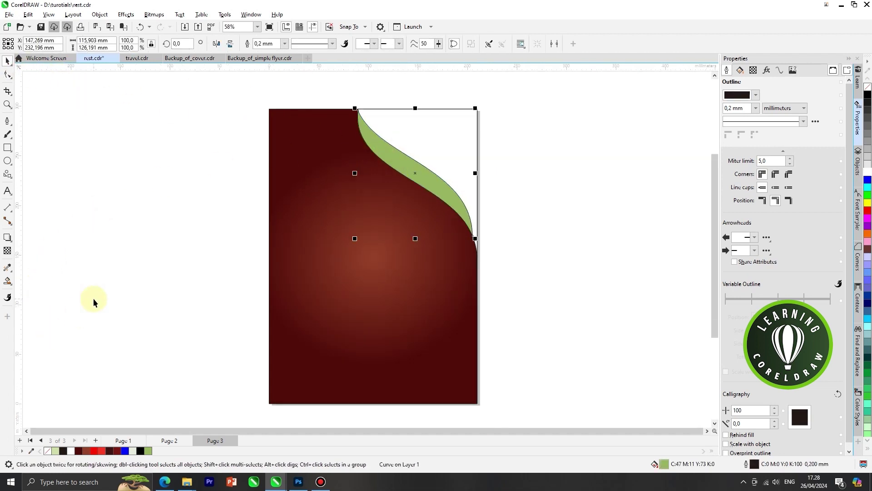
{"action": "left_click", "coordinate": [8, 282]}
{"action": "left_click", "coordinate": [49, 282]}
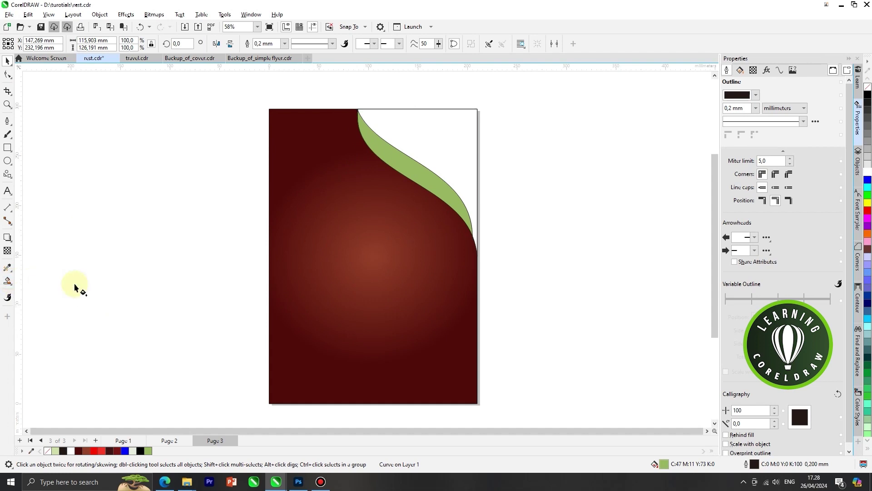
{"action": "scroll", "coordinate": [399, 204], "scroll_direction": "up", "scroll_amount": 1}
{"action": "left_click_drag", "start_coordinate": [369, 135], "coordinate": [469, 206]}
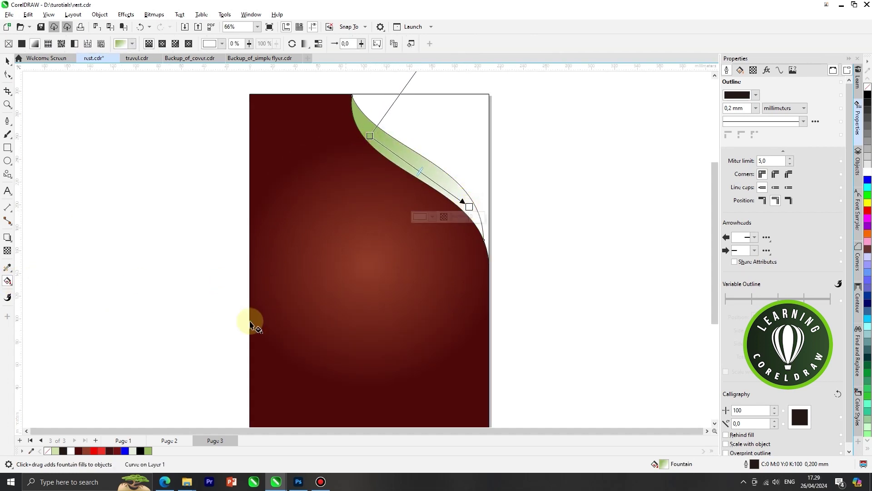
Recolour the band's gradient from dark red at the upper end to bright red at the lower end, and shift its end and midpoint toward the lower tip.
{"action": "left_click", "coordinate": [115, 451]}
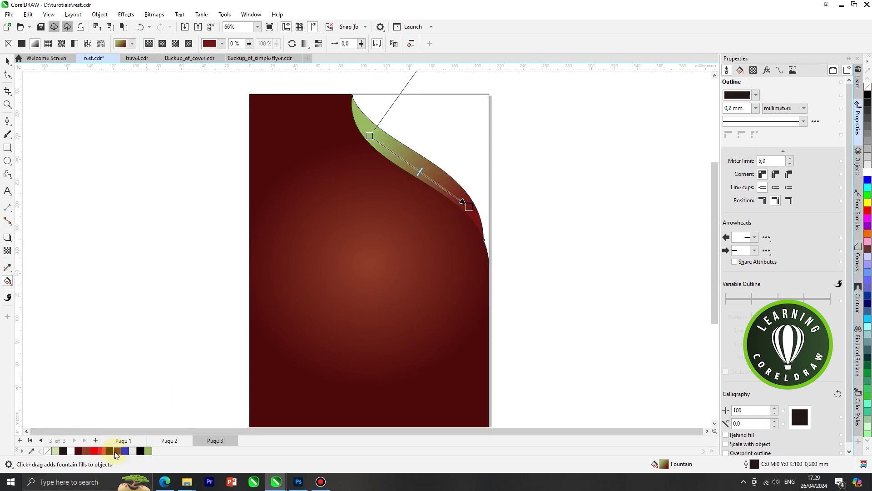
{"action": "left_click", "coordinate": [370, 136]}
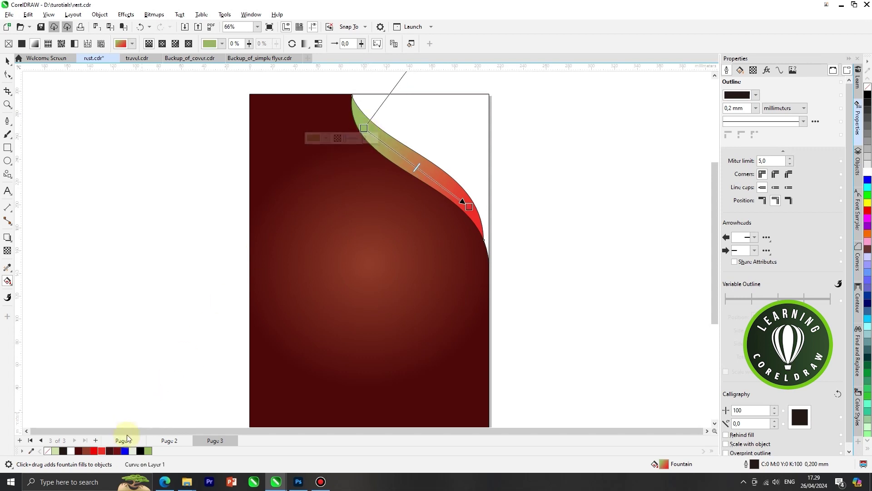
{"action": "left_click", "coordinate": [117, 450]}
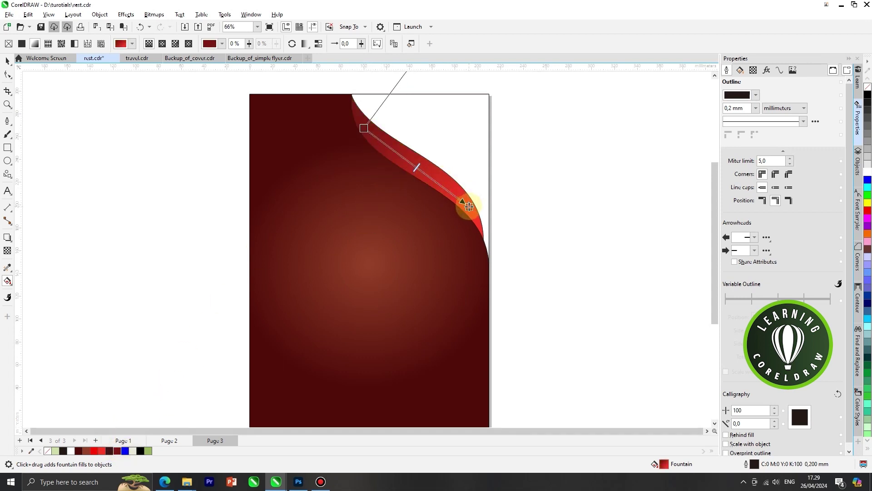
{"action": "left_click_drag", "start_coordinate": [469, 206], "coordinate": [474, 215]}
{"action": "left_click_drag", "start_coordinate": [420, 174], "coordinate": [428, 180]}
{"action": "left_click_drag", "start_coordinate": [477, 219], "coordinate": [481, 221]}
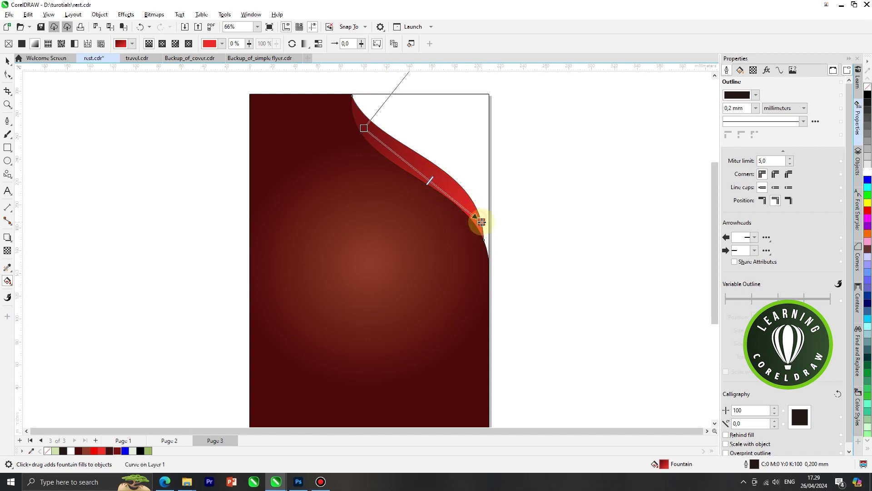
{"action": "left_click", "coordinate": [7, 60]}
Remove the outlines from the red gradient band and the white corner shape.
{"action": "scroll", "coordinate": [427, 177], "scroll_direction": "down", "scroll_amount": 1}
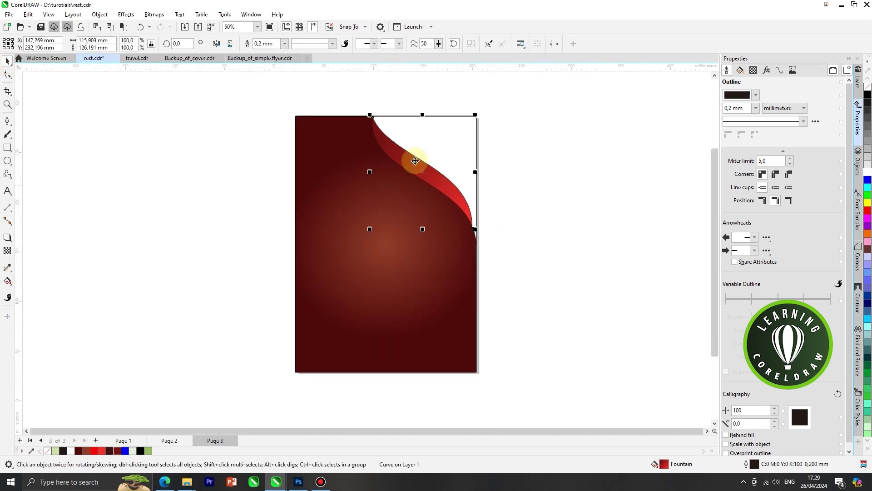
{"action": "left_click_drag", "start_coordinate": [508, 236], "coordinate": [516, 267]}
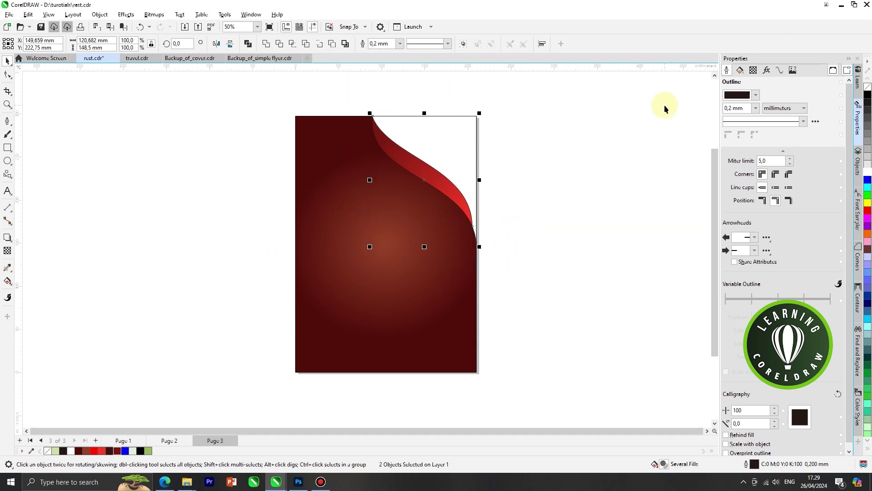
{"action": "right_click", "coordinate": [868, 87]}
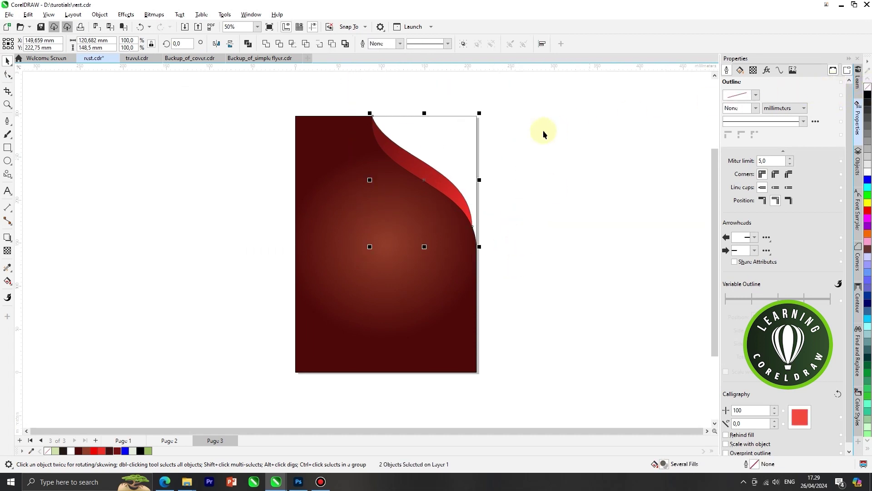
{"action": "scroll", "coordinate": [390, 151], "scroll_direction": "down", "scroll_amount": 2}
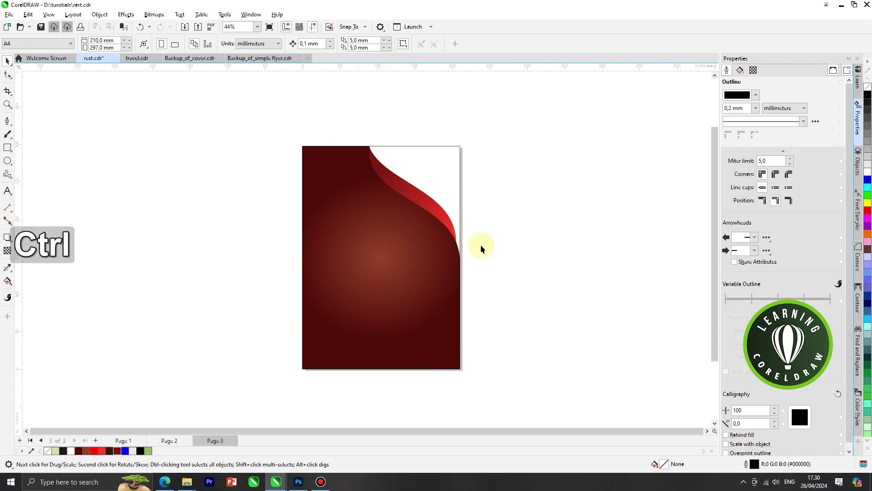
Paste the food photos and move the chicken-and-lettuce cutout onto the middle of the page.
{"action": "key", "text": "ctrl+v"}
{"action": "left_click_drag", "start_coordinate": [556, 220], "coordinate": [396, 276]}
{"action": "left_click", "coordinate": [575, 146]}
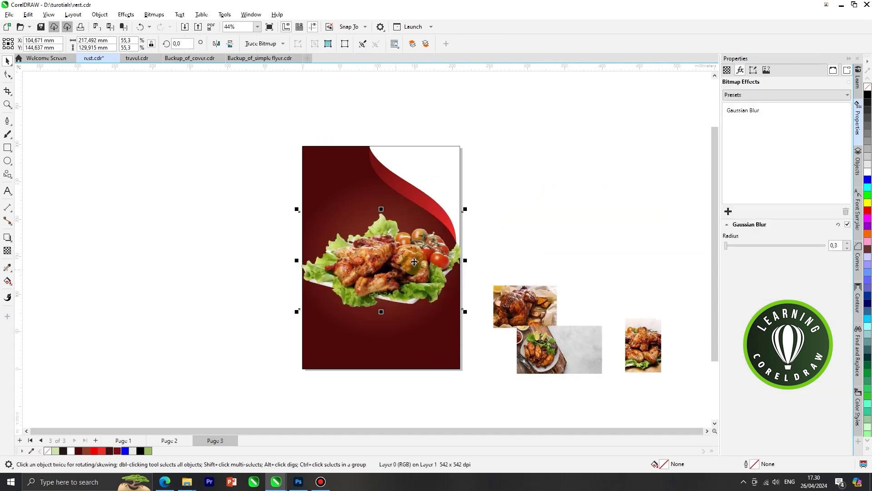
Scale the chicken cutout to about 209 × 125 mm and position it across the page's width.
{"action": "scroll", "coordinate": [481, 225], "scroll_direction": "up", "scroll_amount": 1}
{"action": "left_click_drag", "start_coordinate": [478, 196], "coordinate": [461, 204]}
{"action": "left_click_drag", "start_coordinate": [380, 247], "coordinate": [385, 249]}
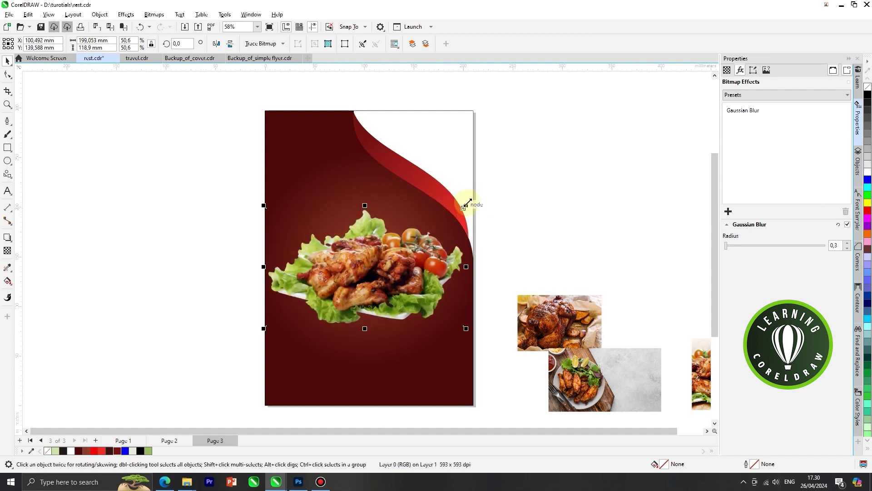
{"action": "left_click_drag", "start_coordinate": [466, 204], "coordinate": [476, 194]}
{"action": "left_click_drag", "start_coordinate": [406, 250], "coordinate": [403, 252]}
{"action": "scroll", "coordinate": [432, 226], "scroll_direction": "down", "scroll_amount": 3}
{"action": "left_click", "coordinate": [528, 215]}
Copy and paste the chicken cutout, and move the duplicate off the page to the right.
{"action": "left_click", "coordinate": [413, 267]}
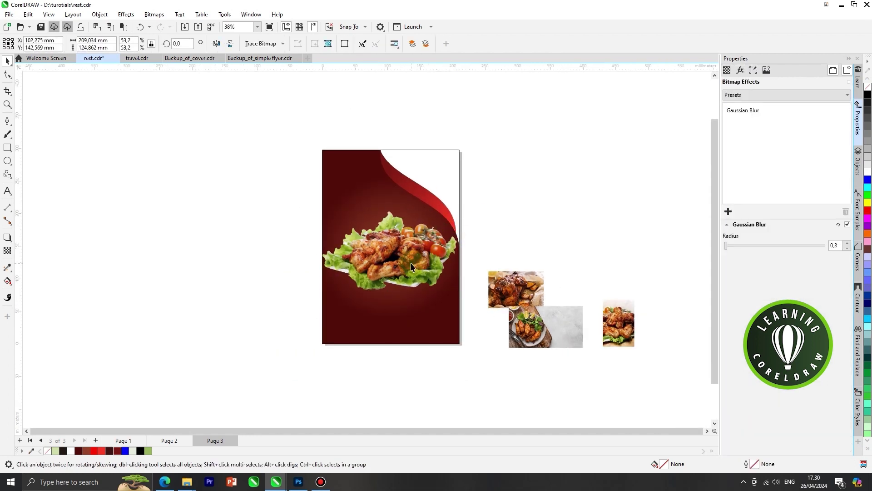
{"action": "right_click", "coordinate": [402, 244]}
{"action": "left_click", "coordinate": [423, 274]}
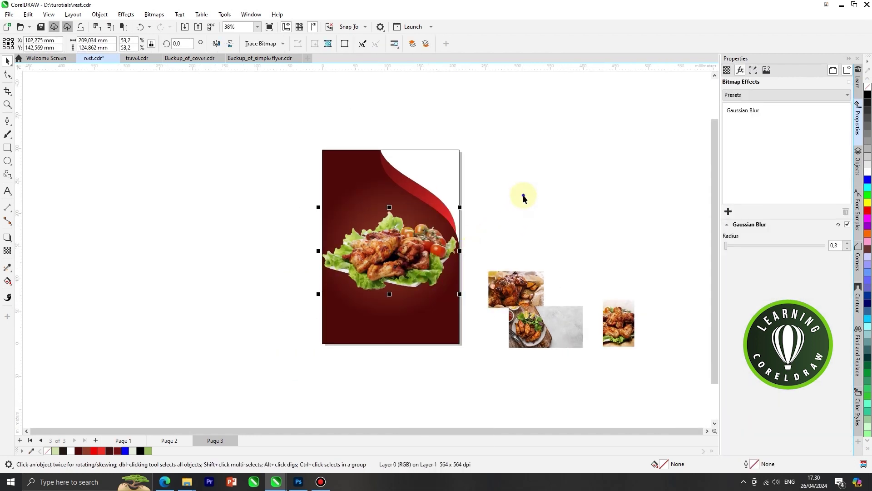
{"action": "right_click", "coordinate": [522, 195]}
{"action": "left_click", "coordinate": [548, 267]}
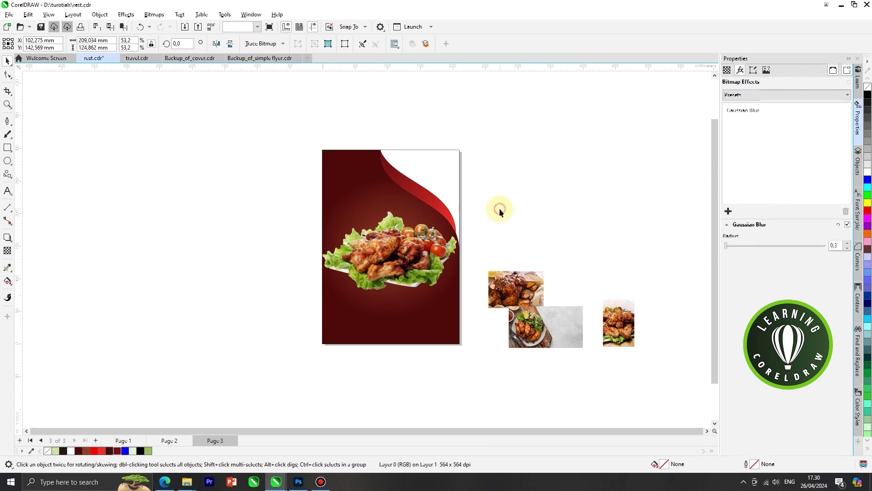
{"action": "left_click", "coordinate": [499, 208]}
{"action": "left_click_drag", "start_coordinate": [429, 250], "coordinate": [611, 216]}
Apply a Gaussian Blur with radius 48.7 to the chicken cutout on the page.
{"action": "left_click", "coordinate": [404, 249]}
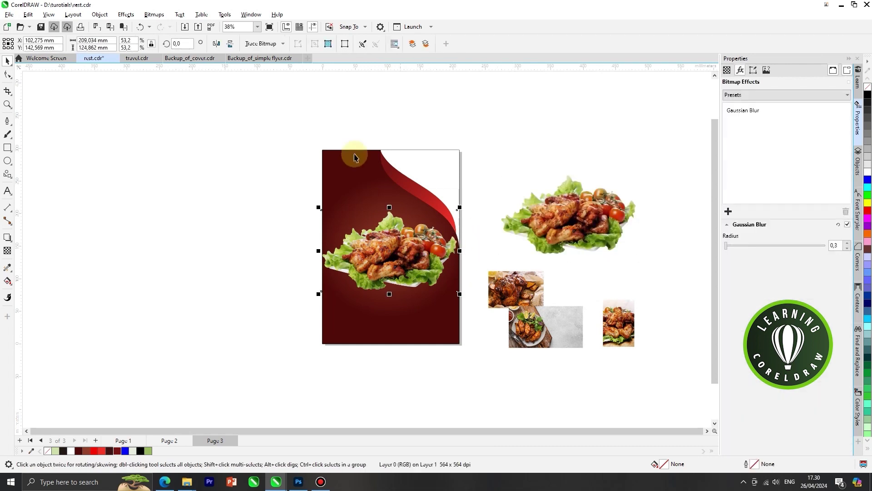
{"action": "left_click", "coordinate": [120, 18]}
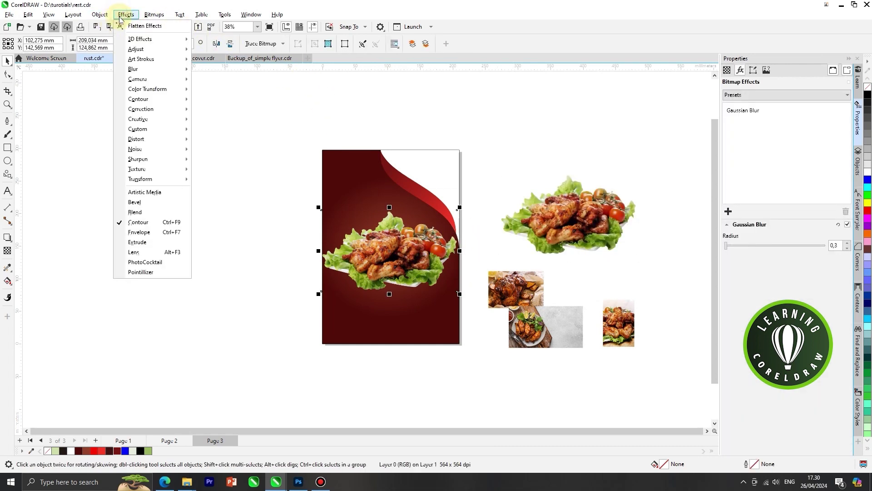
{"action": "mouse_move", "coordinate": [144, 73]}
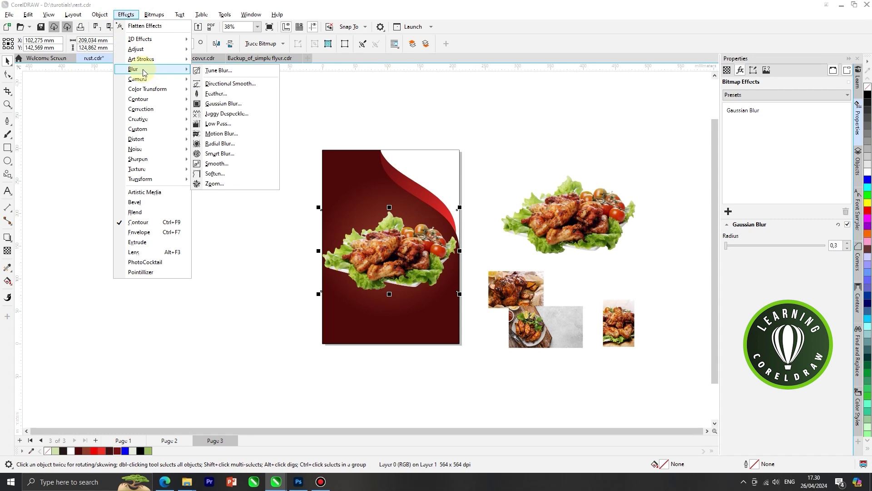
{"action": "left_click", "coordinate": [221, 104]}
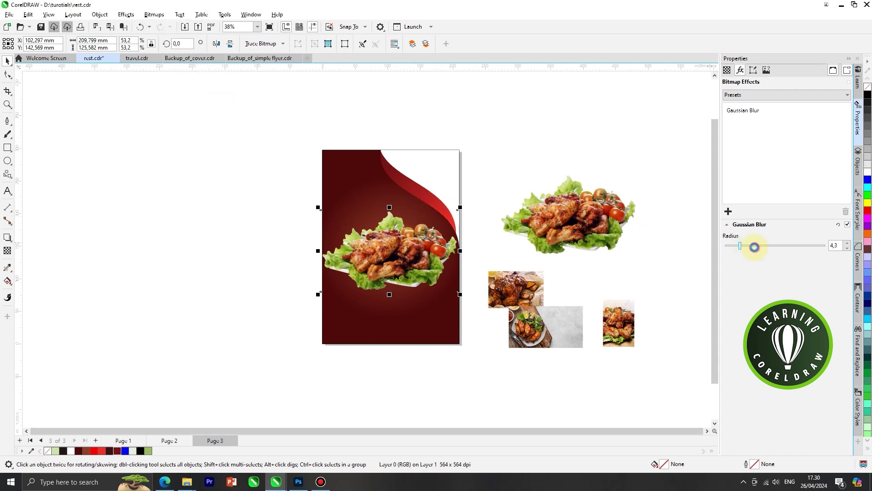
{"action": "left_click", "coordinate": [785, 246]}
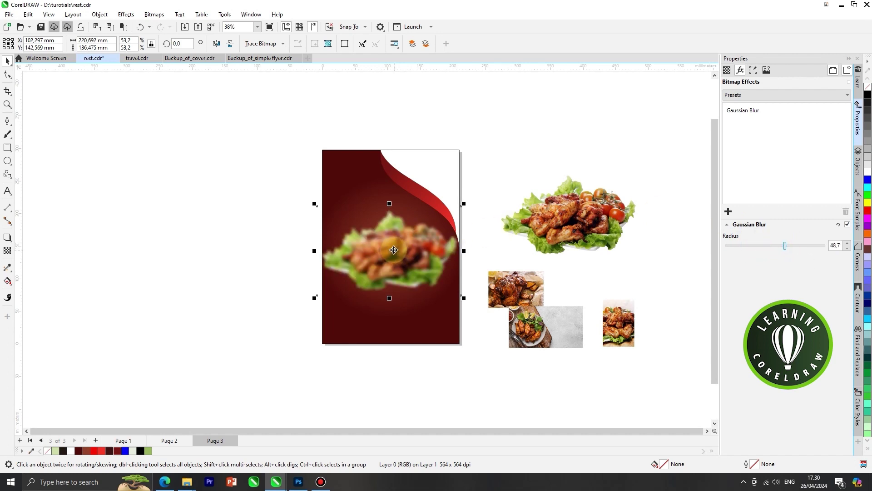
Give the blurred chicken cutout a uniform transparency of 36.
{"action": "left_click", "coordinate": [7, 251]}
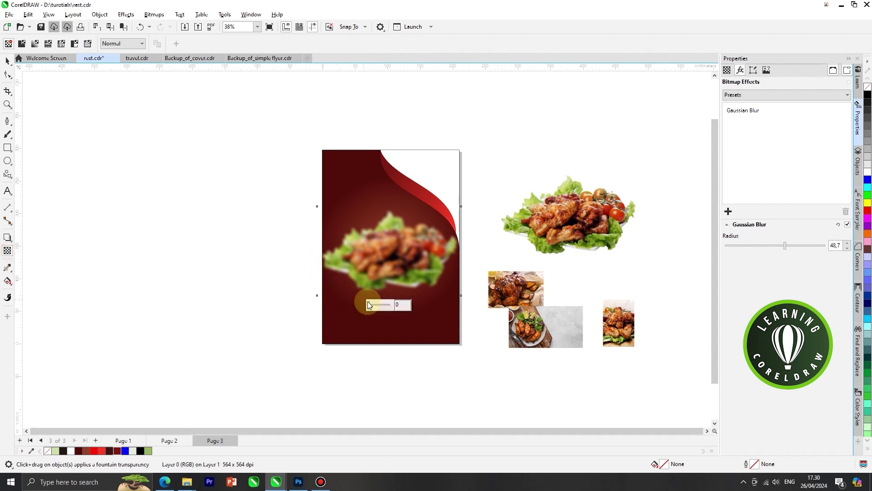
{"action": "left_click_drag", "start_coordinate": [373, 306], "coordinate": [378, 307]}
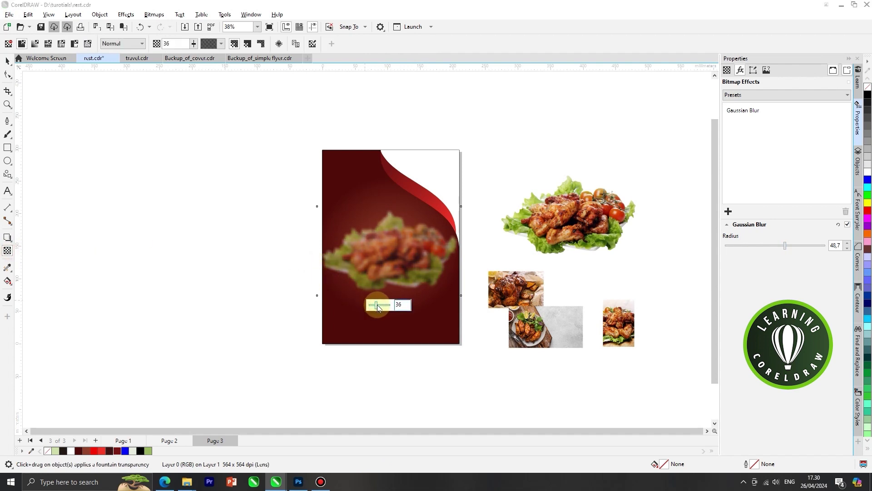
{"action": "left_click", "coordinate": [7, 61]}
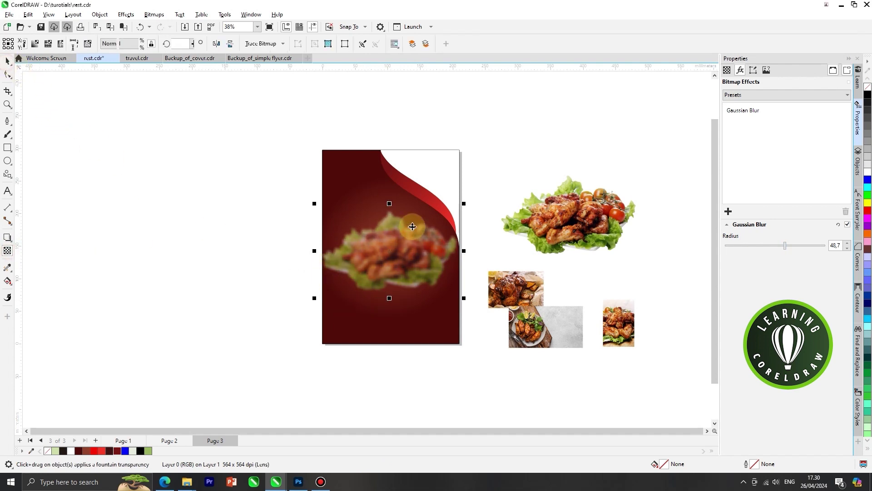
PowerClip the blurred chicken cutout inside the maroon background rectangle.
{"action": "right_click", "coordinate": [406, 205]}
{"action": "left_click", "coordinate": [442, 334]}
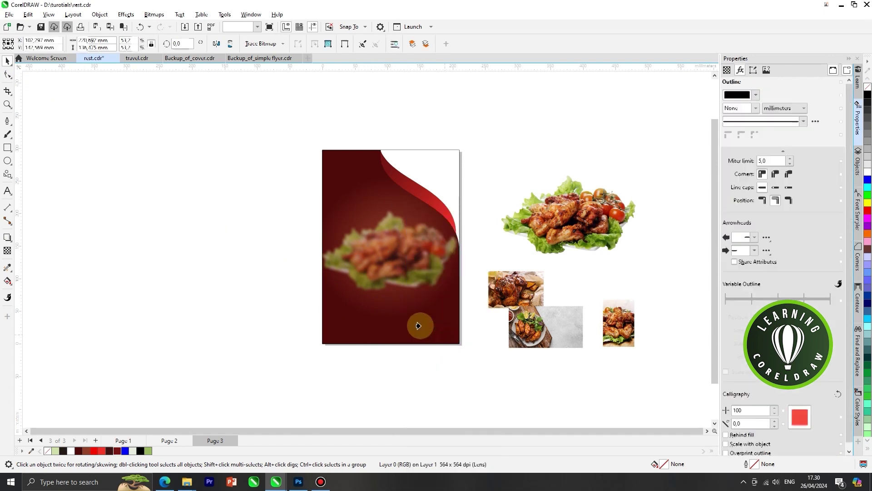
{"action": "left_click", "coordinate": [419, 326]}
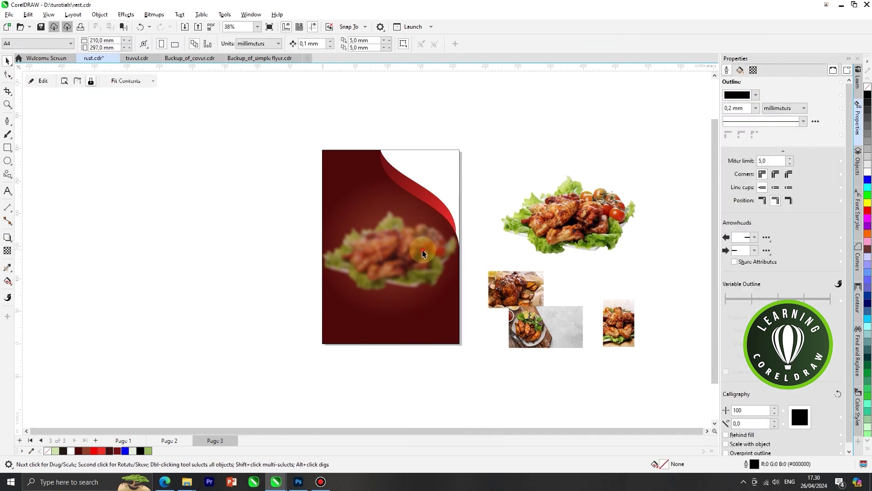
Edit the PowerClip contents, enlarge the blurred chicken to about 292 × 181 mm, recentre it slightly up and left, and finish editing.
{"action": "double_click", "coordinate": [420, 248]}
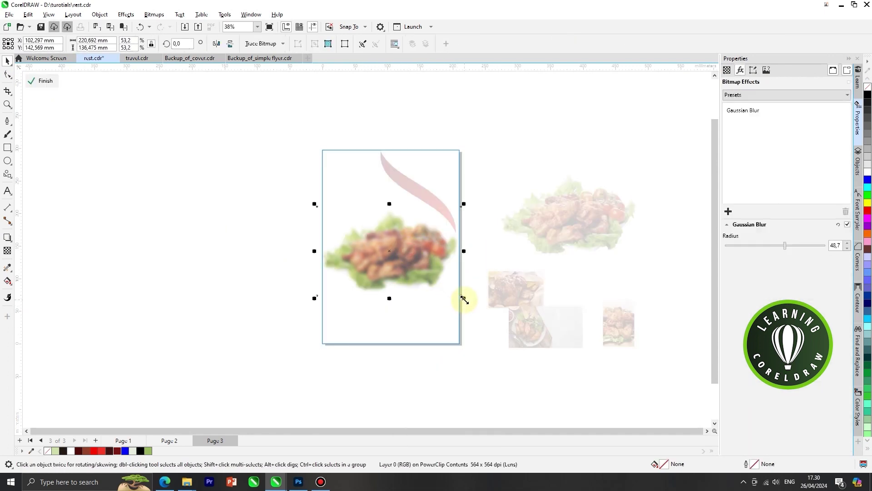
{"action": "left_click_drag", "start_coordinate": [464, 298], "coordinate": [486, 315]}
{"action": "mouse_move", "coordinate": [436, 259]}
{"action": "left_mouse_down"}
{"action": "mouse_move", "coordinate": [427, 263]}
{"action": "mouse_move", "coordinate": [428, 249]}
{"action": "left_mouse_up"}
{"action": "right_click", "coordinate": [428, 249]}
{"action": "left_click", "coordinate": [454, 200]}
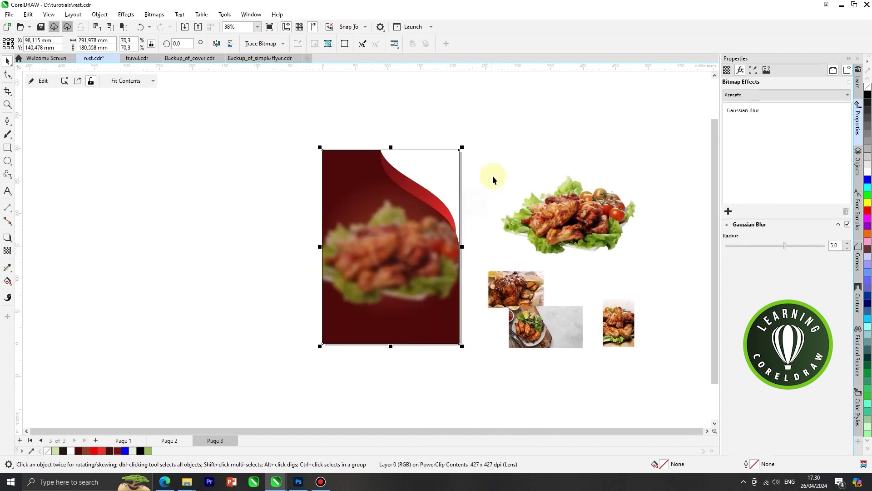
{"action": "left_click", "coordinate": [493, 176]}
Move the sharp chicken cutout over the blurred one on the page and enlarge it to about 213 × 127 mm.
{"action": "scroll", "coordinate": [503, 180], "scroll_direction": "down", "scroll_amount": 3}
{"action": "scroll", "coordinate": [412, 166], "scroll_direction": "up", "scroll_amount": 3}
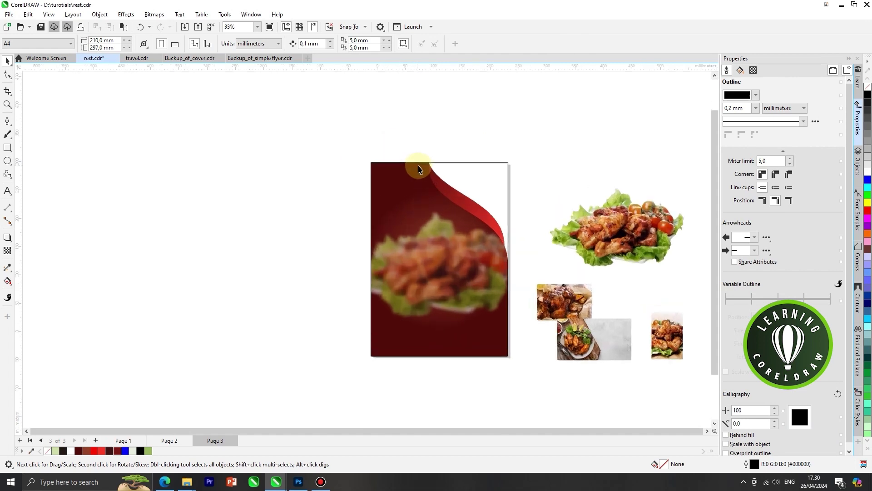
{"action": "left_click_drag", "start_coordinate": [612, 239], "coordinate": [461, 257]}
{"action": "scroll", "coordinate": [491, 260], "scroll_direction": "up", "scroll_amount": 1}
{"action": "left_click_drag", "start_coordinate": [511, 211], "coordinate": [516, 205]}
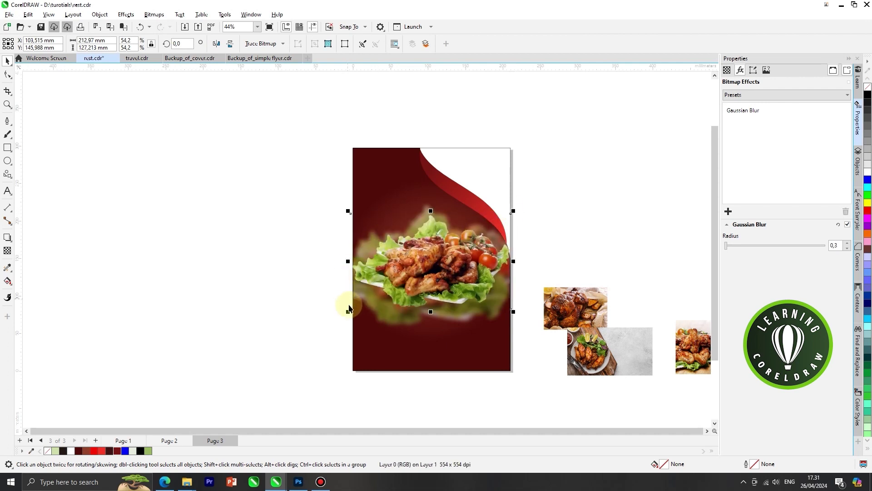
Move the sharp chicken cutout slightly up so more of the blurred one shows beneath it.
{"action": "left_click", "coordinate": [349, 313]}
{"action": "scroll", "coordinate": [429, 271], "scroll_direction": "up", "scroll_amount": 1}
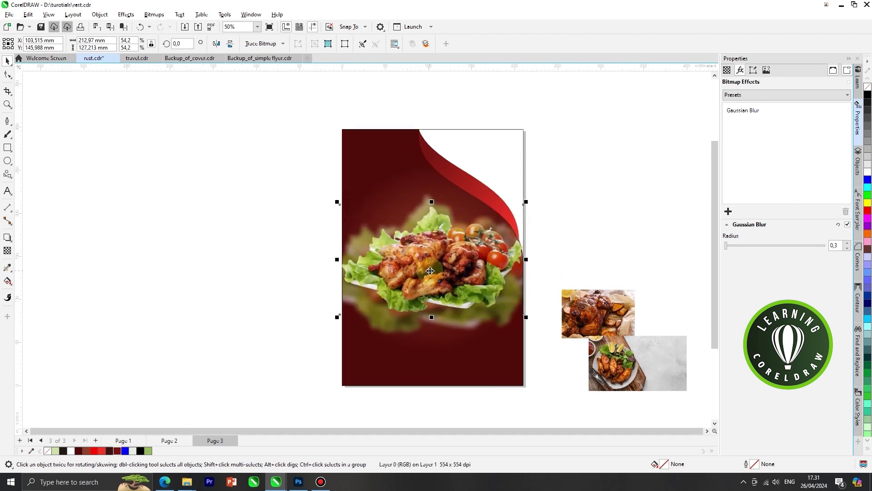
{"action": "left_click_drag", "start_coordinate": [436, 265], "coordinate": [438, 253]}
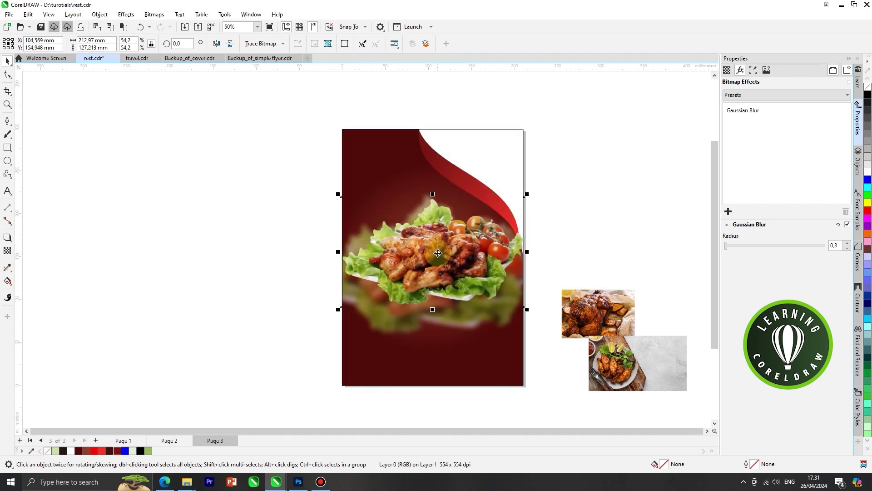
{"action": "left_click", "coordinate": [440, 252]}
{"action": "left_click", "coordinate": [584, 196]}
{"action": "scroll", "coordinate": [569, 214], "scroll_direction": "down", "scroll_amount": 1}
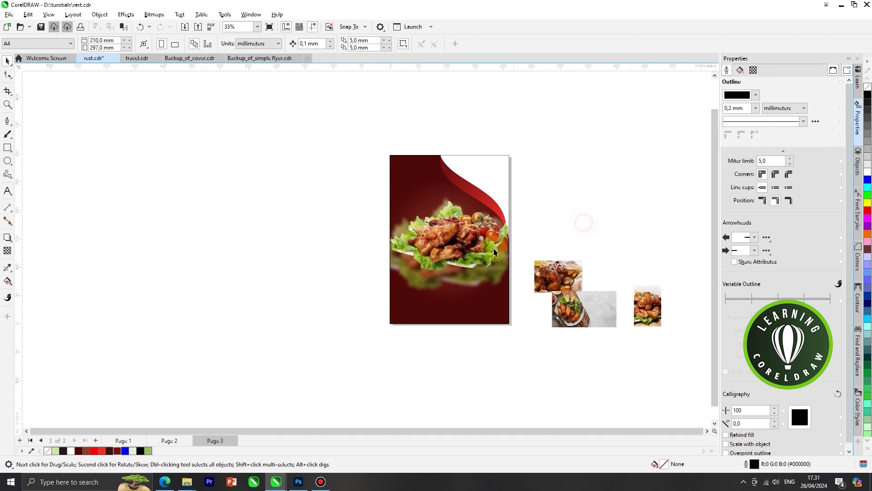
{"action": "scroll", "coordinate": [494, 248], "scroll_direction": "up", "scroll_amount": 1}
Apply a linear fountain transparency to the sharp chicken cutout, fading it downward into the blurred one.
{"action": "left_click", "coordinate": [471, 202]}
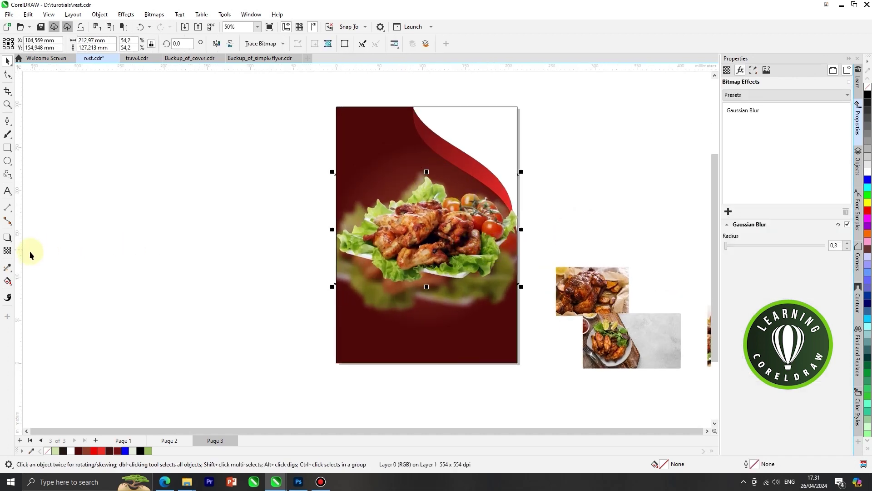
{"action": "left_click", "coordinate": [7, 251]}
{"action": "scroll", "coordinate": [447, 258], "scroll_direction": "up", "scroll_amount": 1}
{"action": "left_click_drag", "start_coordinate": [432, 234], "coordinate": [432, 278]}
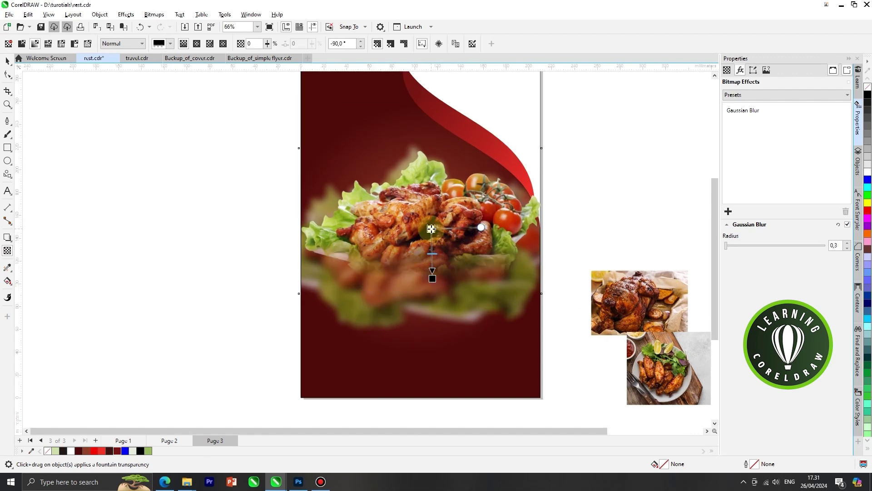
{"action": "scroll", "coordinate": [434, 232], "scroll_direction": "down", "scroll_amount": 1}
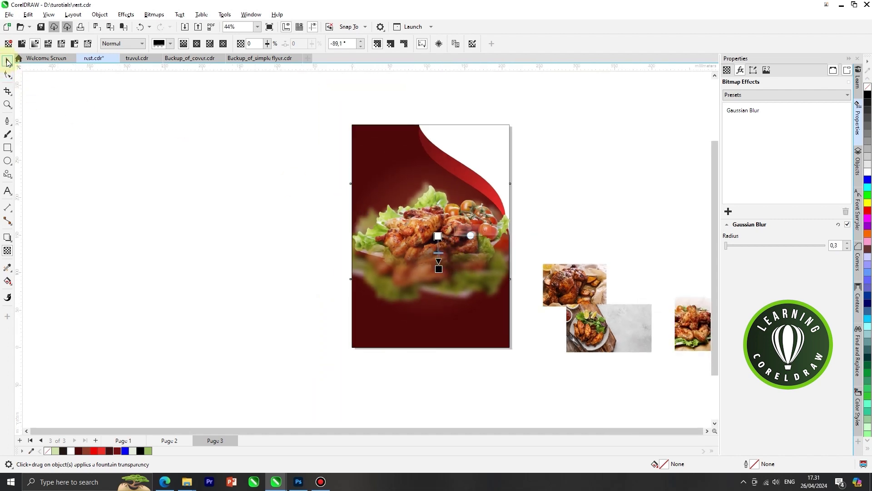
{"action": "left_click", "coordinate": [7, 61]}
{"action": "left_click", "coordinate": [133, 160]}
Add two lines of artistic text, "Restaurant" and "FOOD", on the maroon area above the chicken.
{"action": "scroll", "coordinate": [405, 165], "scroll_direction": "up", "scroll_amount": 1}
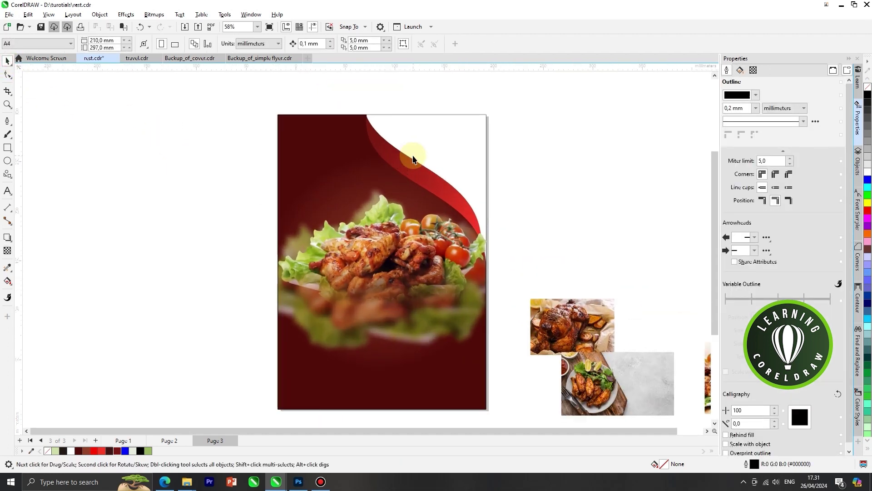
{"action": "left_click", "coordinate": [8, 192]}
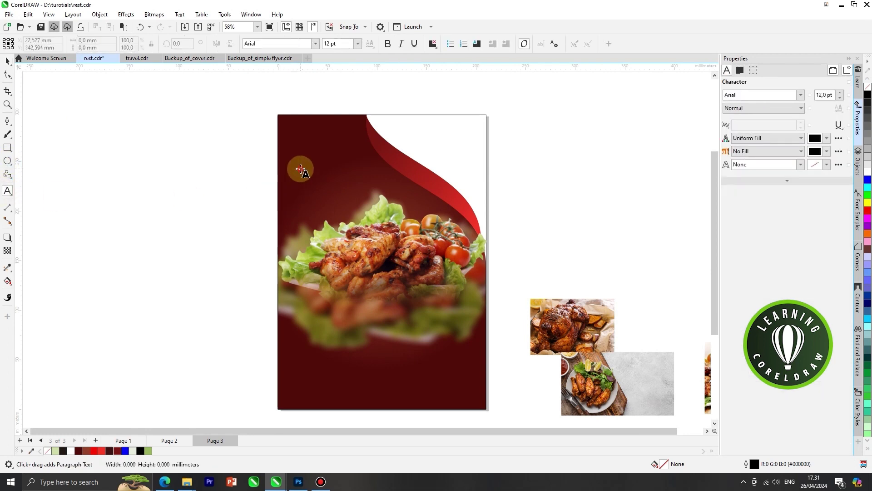
{"action": "left_click", "coordinate": [301, 169]}
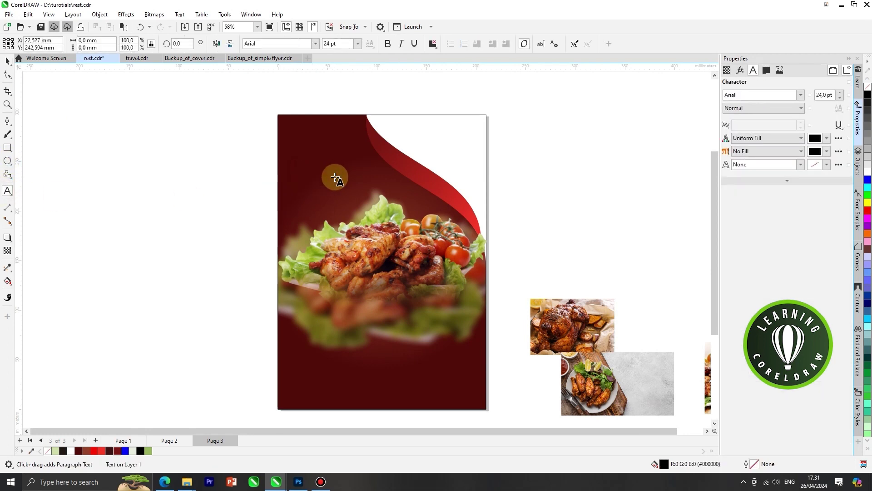
{"action": "type", "text": "Res"}
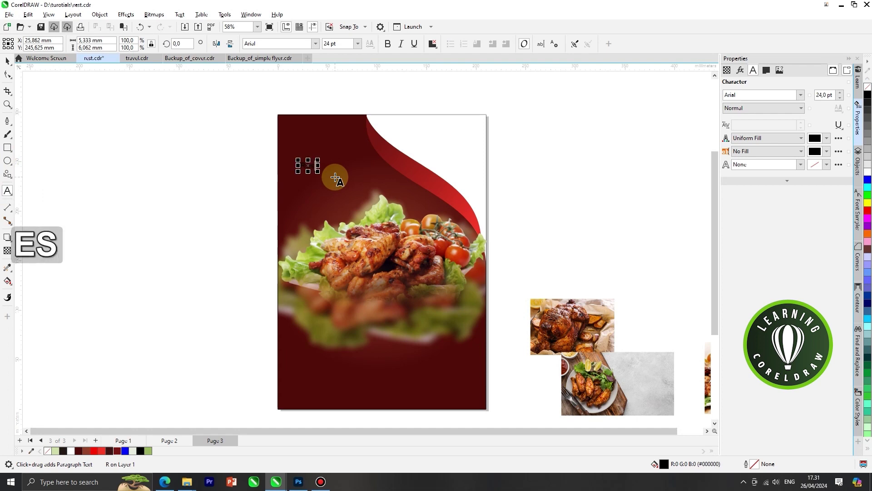
{"action": "type", "text": "ta"}
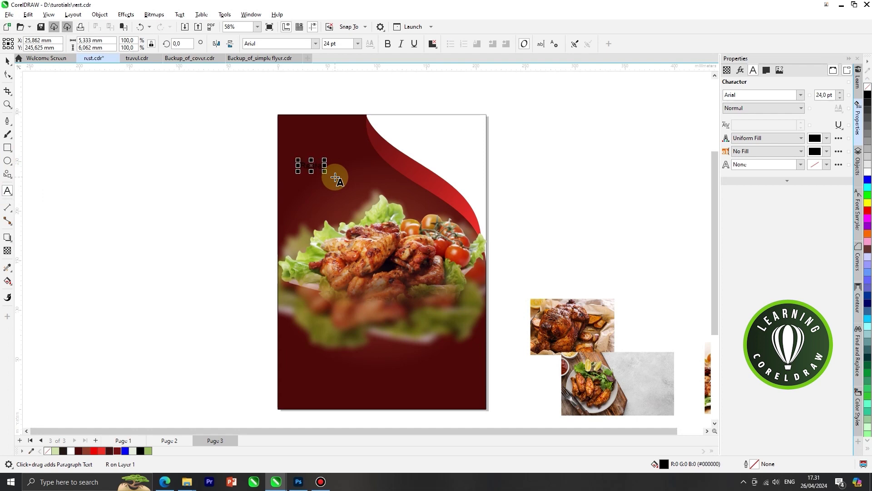
{"action": "type", "text": "uran"}
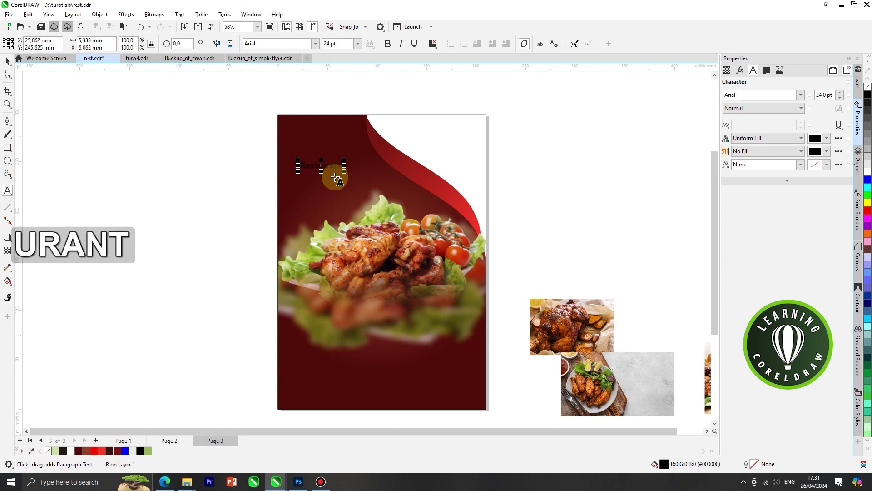
{"action": "type", "text": "t"}
{"action": "key", "text": "Return"}
{"action": "type", "text": "FOOD"}
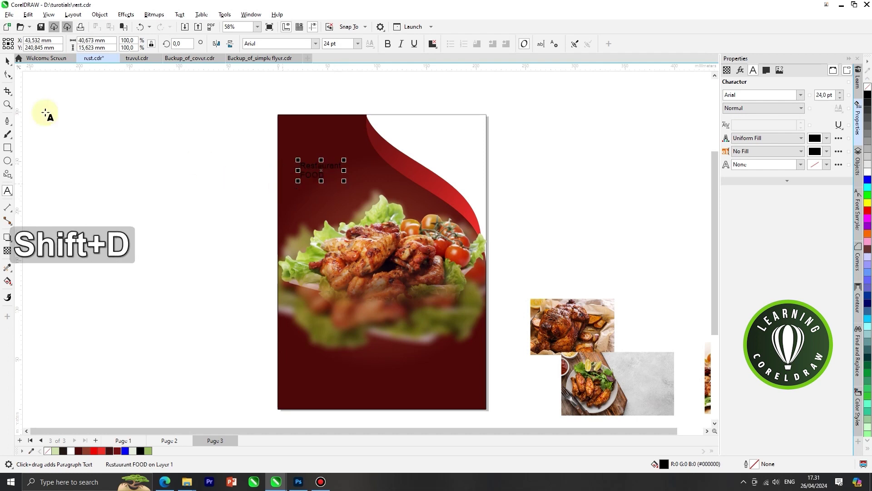
Enlarge the title text to about 94 × 36 mm and set its font to HP Simplified.
{"action": "left_click", "coordinate": [9, 61]}
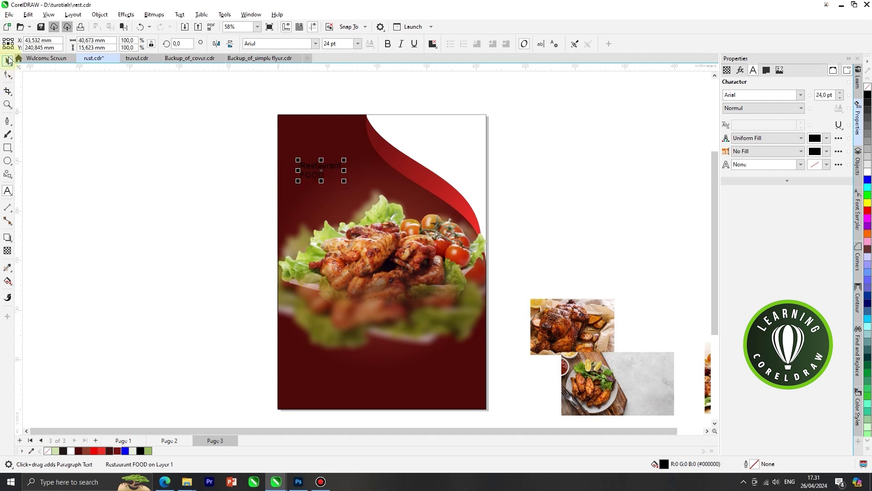
{"action": "left_click_drag", "start_coordinate": [344, 181], "coordinate": [396, 223]}
{"action": "left_click", "coordinate": [363, 164]}
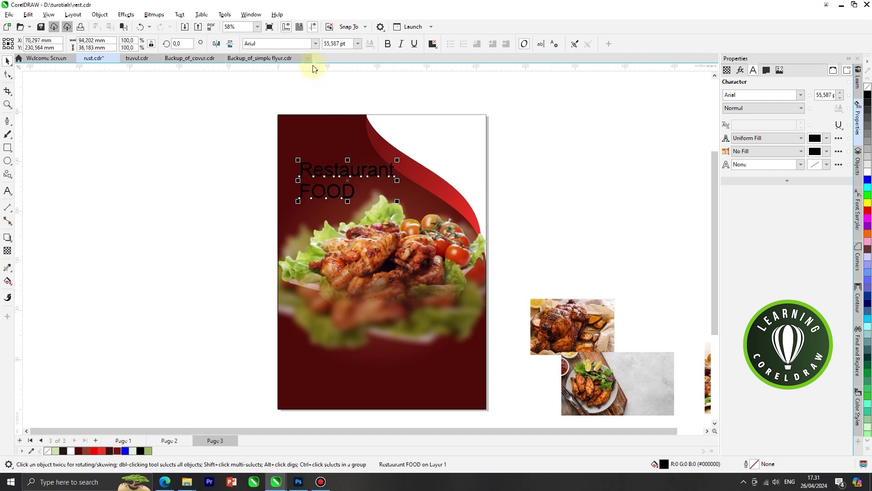
{"action": "left_click", "coordinate": [316, 44]}
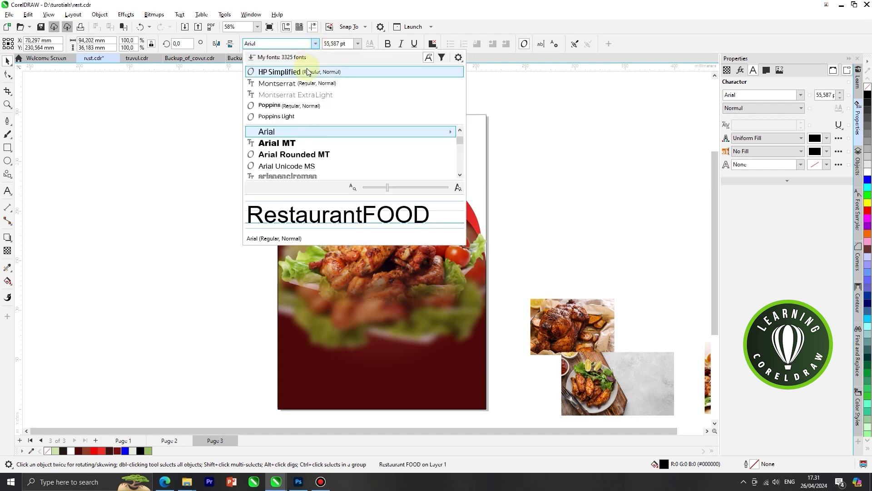
{"action": "left_click", "coordinate": [307, 68]}
{"action": "left_click", "coordinate": [362, 175]}
Move the title slightly up and left and break it apart into separate "Restaurant" and "FOOD" lines.
{"action": "scroll", "coordinate": [362, 175], "scroll_direction": "up", "scroll_amount": 1}
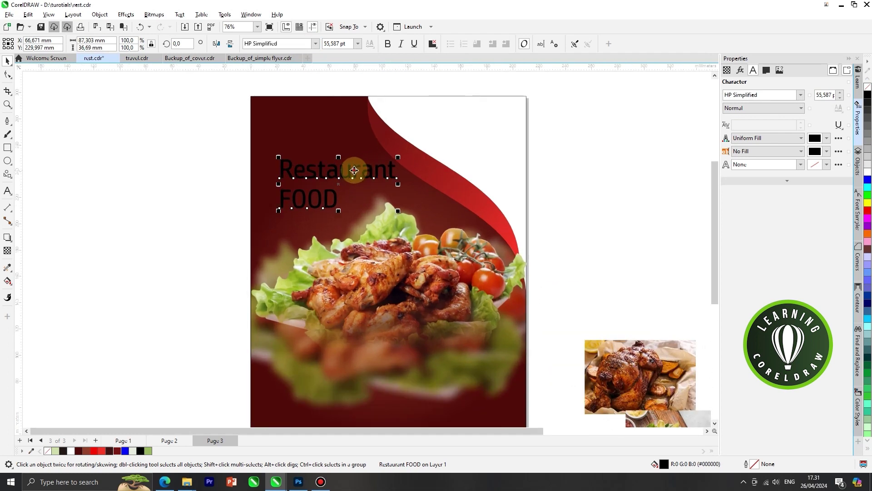
{"action": "left_click_drag", "start_coordinate": [353, 170], "coordinate": [351, 166]}
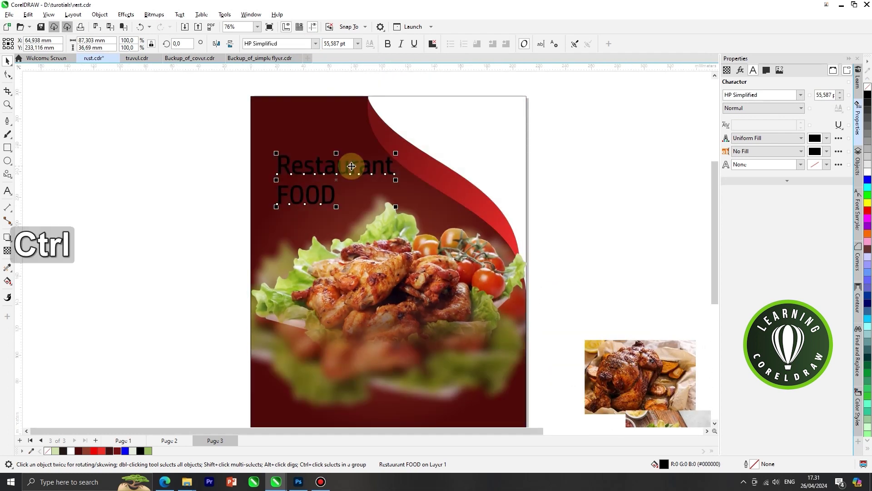
{"action": "key", "text": "ctrl+k"}
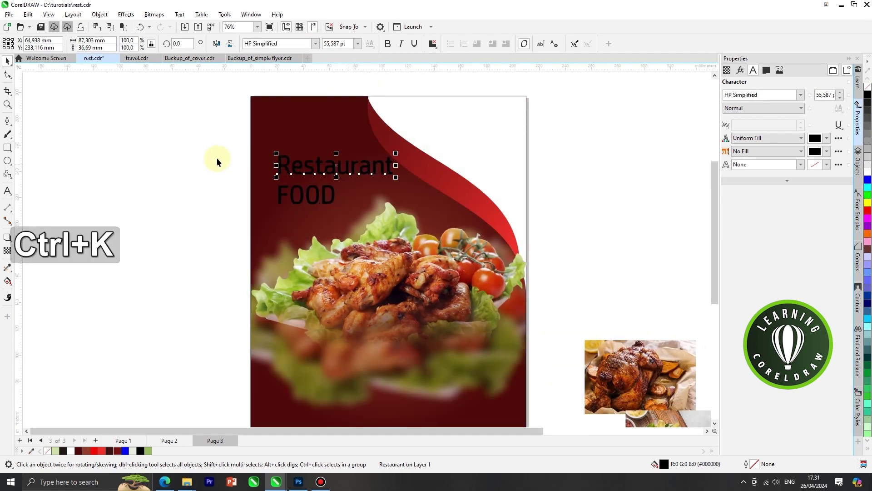
{"action": "left_click", "coordinate": [199, 157]}
Enlarge the "FOOD" text to about 151 pt and move the "Restaurant" line slightly down toward it.
{"action": "left_click", "coordinate": [317, 197]}
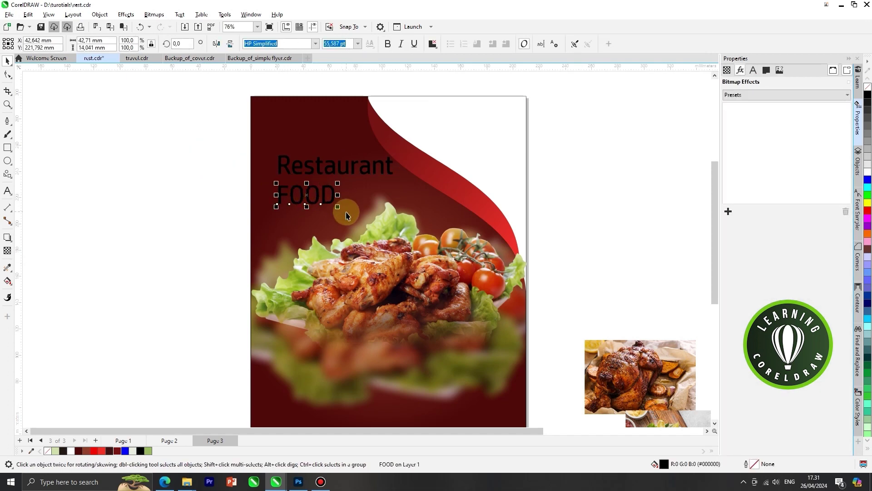
{"action": "left_click_drag", "start_coordinate": [339, 210], "coordinate": [413, 226]}
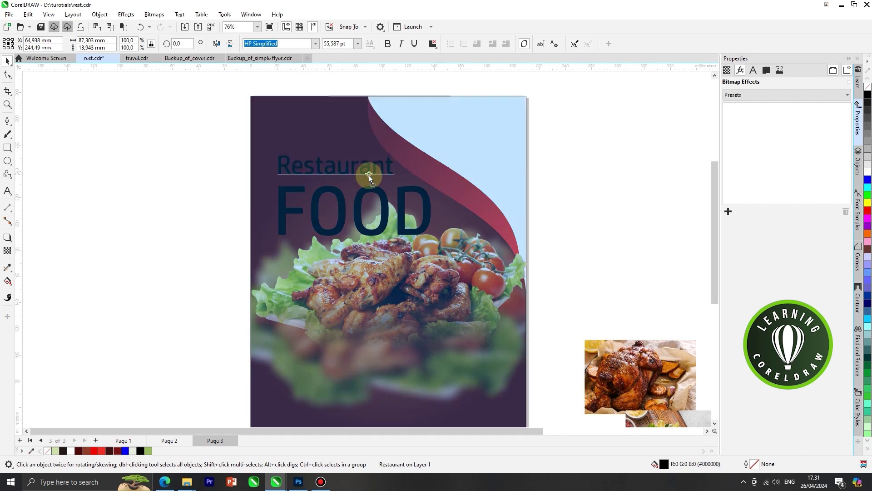
{"action": "left_click", "coordinate": [368, 176]}
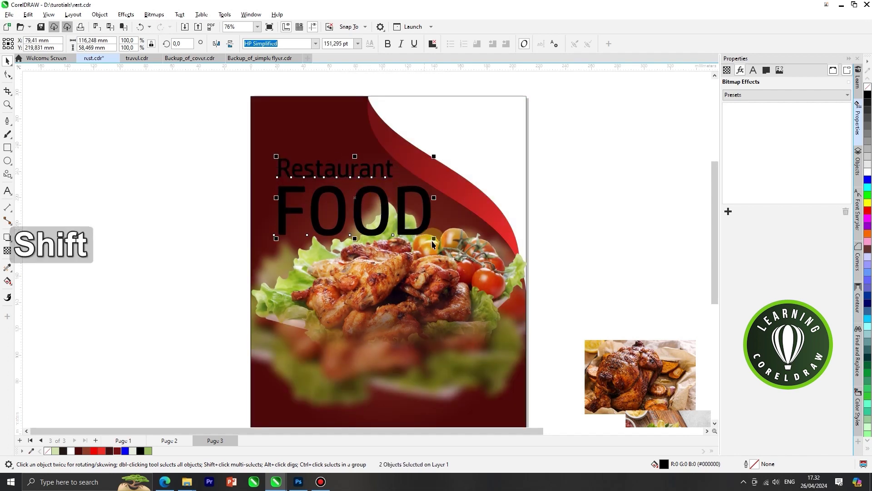
Scale both title lines together to about 107 × 54 mm, move them up and left, and fill them white.
{"action": "left_click", "coordinate": [383, 198], "text": "shift"}
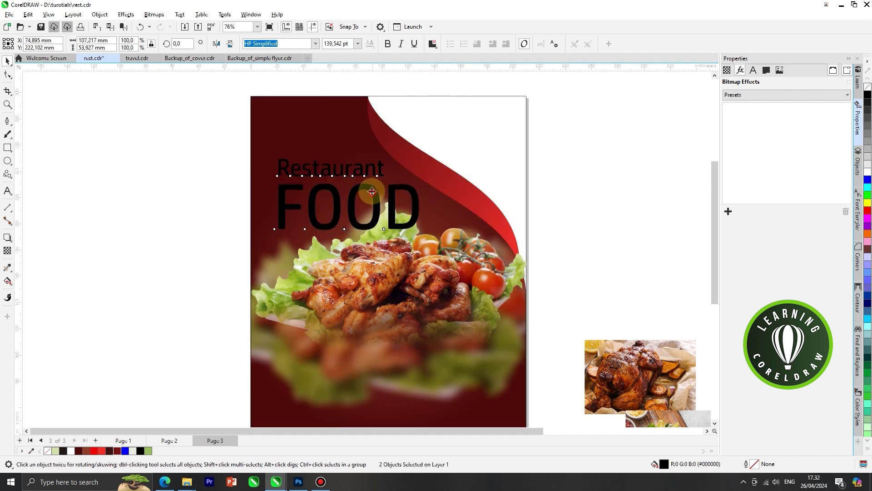
{"action": "left_click_drag", "start_coordinate": [371, 191], "coordinate": [364, 180]}
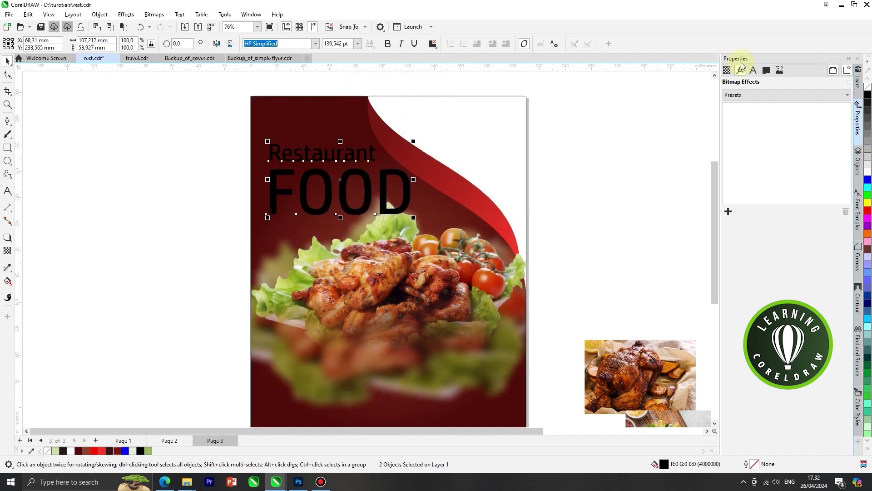
{"action": "left_click", "coordinate": [868, 177]}
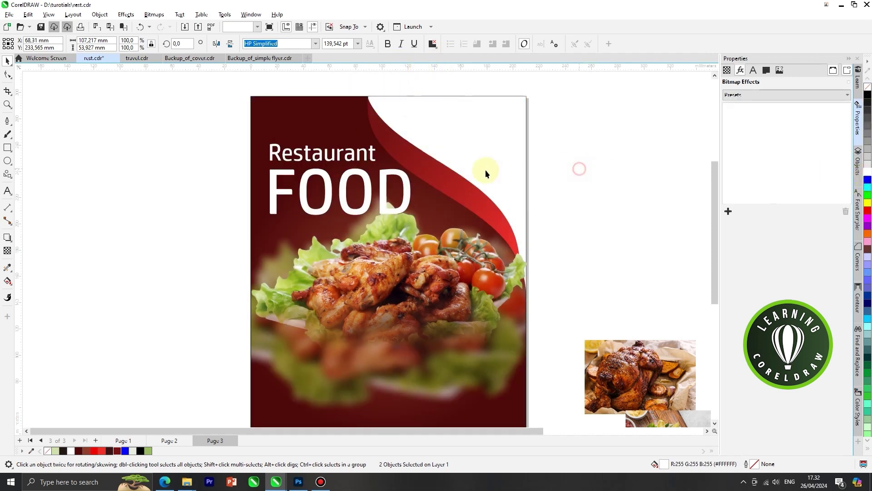
{"action": "left_click", "coordinate": [485, 172]}
Make the "FOOD" text bold and reduce the "Restaurant" text to about 48 pt.
{"action": "left_click", "coordinate": [402, 191]}
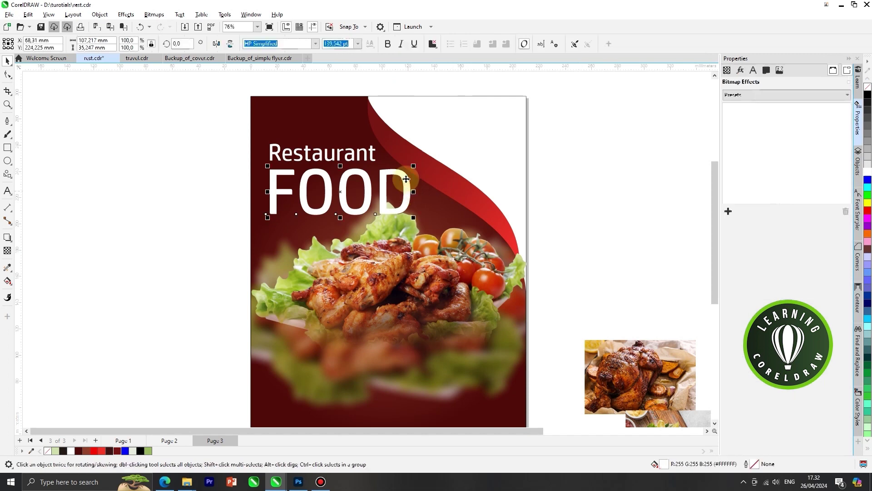
{"action": "left_click", "coordinate": [386, 46]}
{"action": "left_click", "coordinate": [368, 148]}
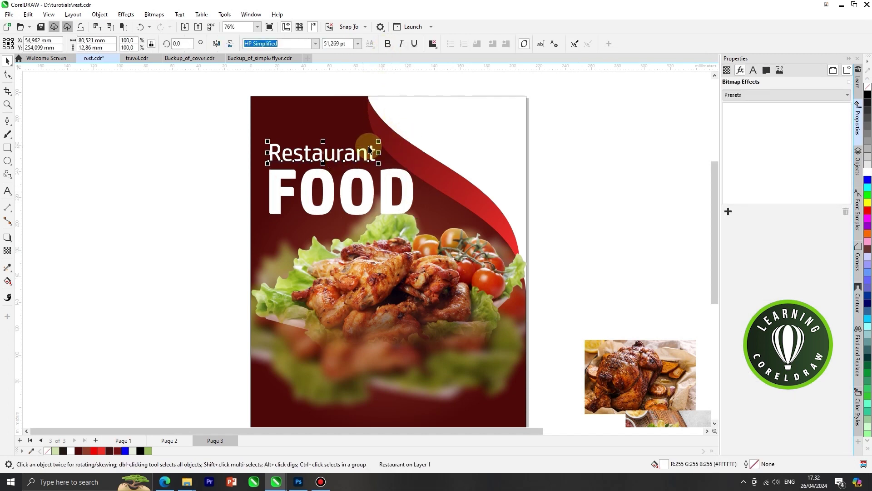
{"action": "left_click_drag", "start_coordinate": [379, 142], "coordinate": [372, 142]}
{"action": "left_click", "coordinate": [219, 146]}
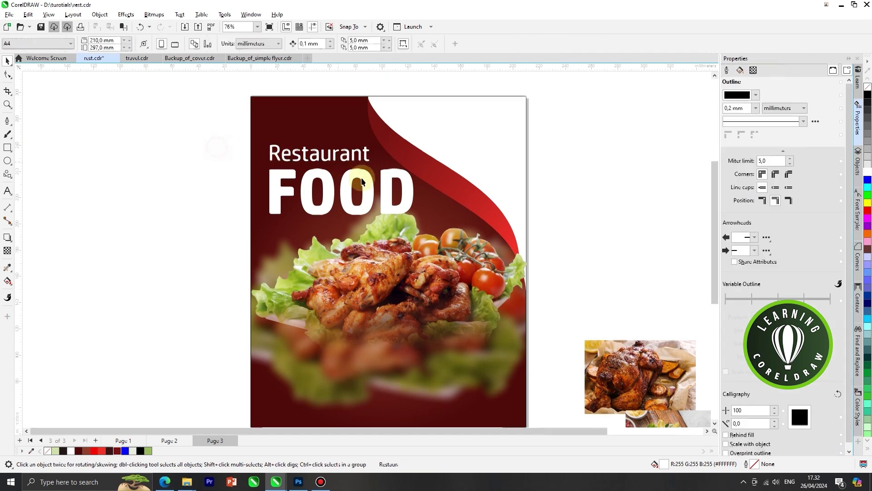
Shift the sharp chicken cutout slightly up and left below the title.
{"action": "scroll", "coordinate": [359, 177], "scroll_direction": "down", "scroll_amount": 2}
{"action": "scroll", "coordinate": [318, 214], "scroll_direction": "up", "scroll_amount": 1}
{"action": "left_click", "coordinate": [402, 243]}
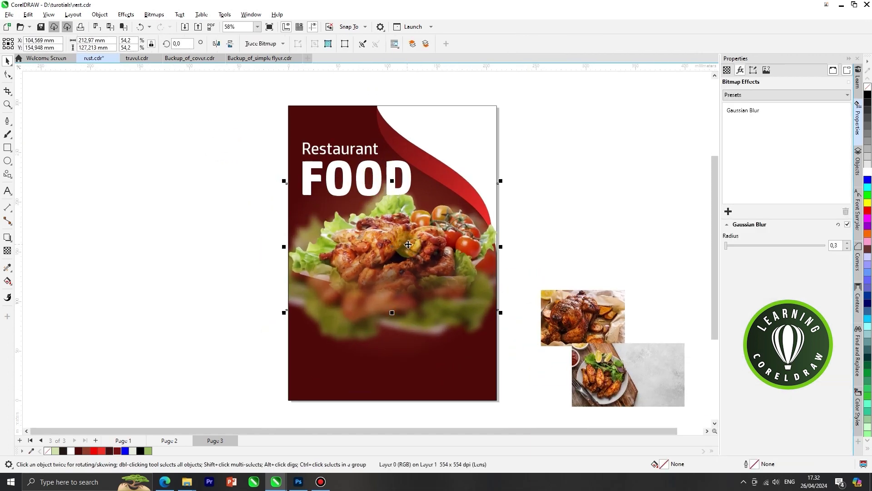
{"action": "scroll", "coordinate": [407, 243], "scroll_direction": "up", "scroll_amount": 1}
{"action": "left_click_drag", "start_coordinate": [407, 242], "coordinate": [403, 237]}
{"action": "scroll", "coordinate": [422, 227], "scroll_direction": "down", "scroll_amount": 2}
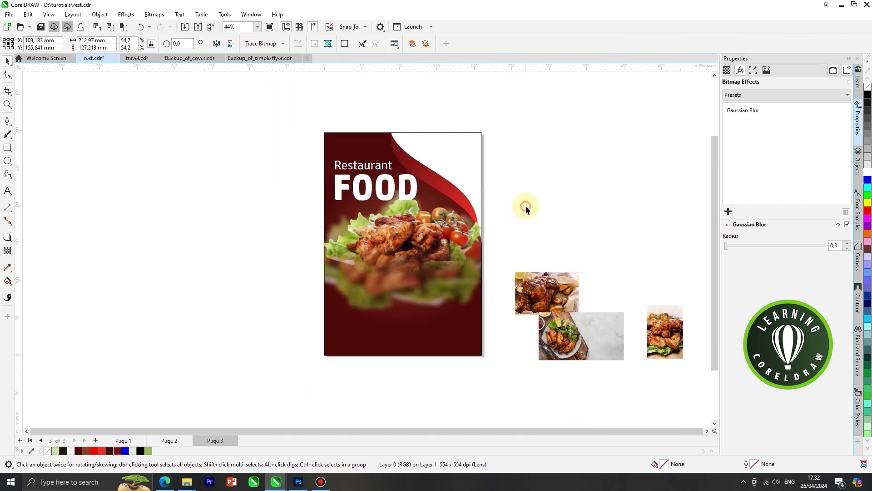
{"action": "left_click", "coordinate": [526, 208]}
Group the "Restaurant" and "FOOD" text lines.
{"action": "scroll", "coordinate": [392, 187], "scroll_direction": "up", "scroll_amount": 1}
{"action": "left_click", "coordinate": [389, 181]}
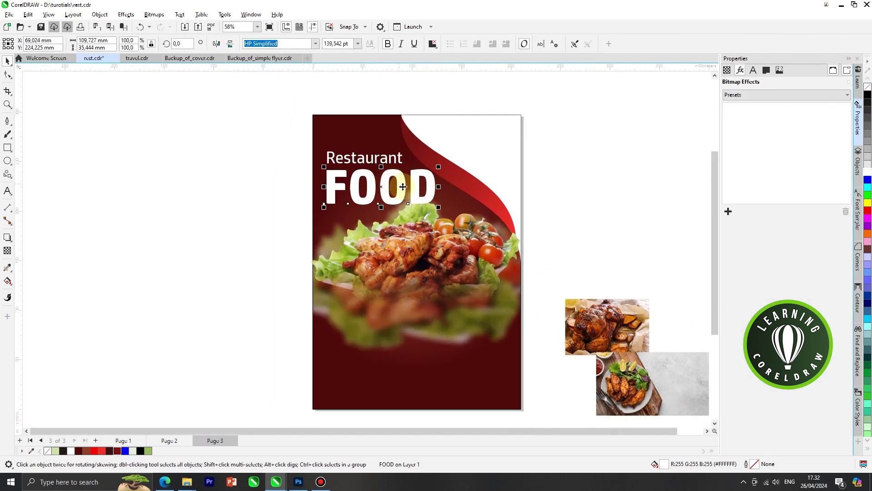
{"action": "scroll", "coordinate": [402, 188], "scroll_direction": "up", "scroll_amount": 1}
{"action": "left_click", "coordinate": [418, 242]}
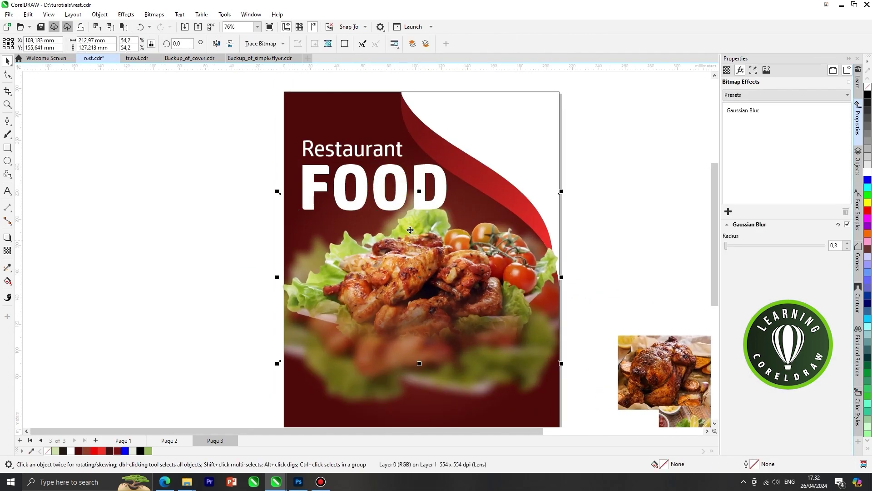
{"action": "left_click_drag", "start_coordinate": [256, 132], "coordinate": [472, 221]}
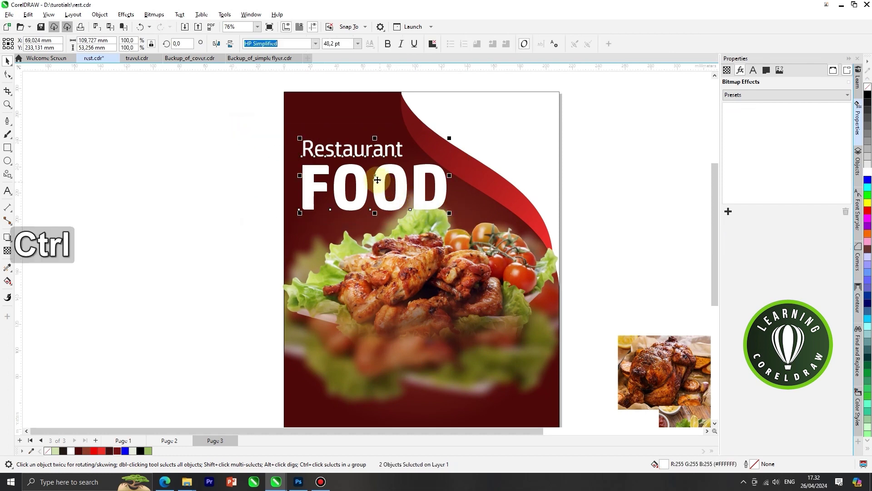
{"action": "key", "text": "ctrl+g"}
Add a black Multiply drop shadow with opacity 50 and feather 15 to the grouped title.
{"action": "left_click", "coordinate": [8, 240]}
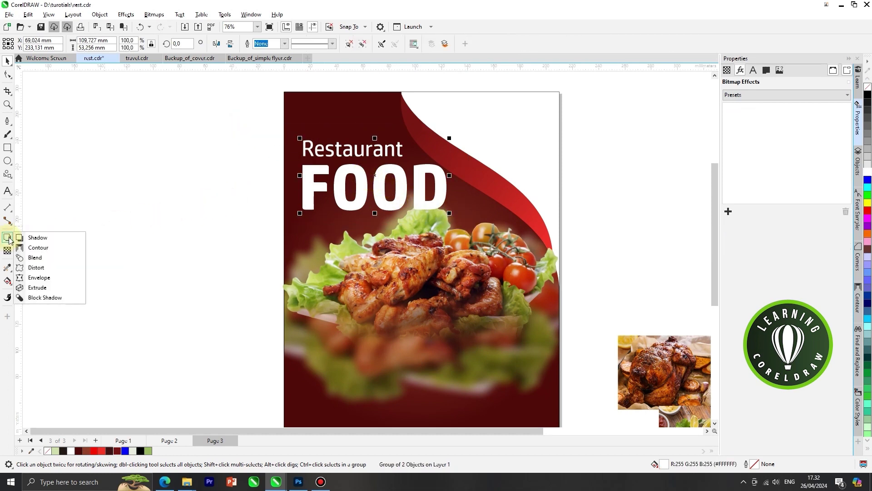
{"action": "left_click", "coordinate": [32, 238]}
{"action": "left_click_drag", "start_coordinate": [303, 194], "coordinate": [447, 175]}
{"action": "left_click", "coordinate": [9, 61]}
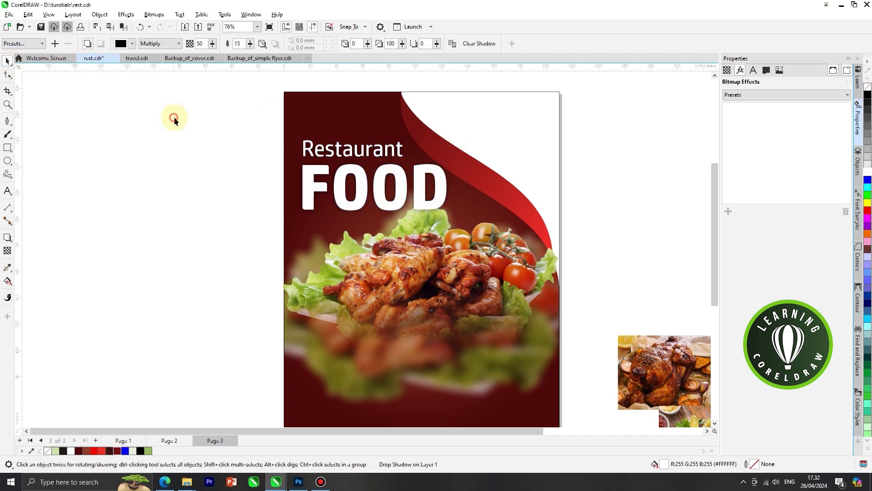
Place the grouped "Restaurant FOOD" title behind the sharp chicken image so the lettuce overlaps the lettering.
{"action": "scroll", "coordinate": [429, 197], "scroll_direction": "down", "scroll_amount": 2}
{"action": "left_click", "coordinate": [430, 197]}
{"action": "right_click", "coordinate": [430, 196]}
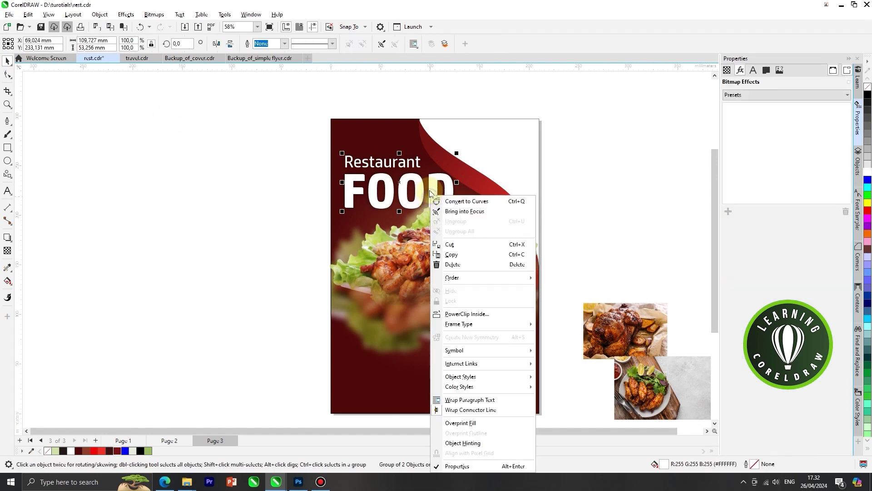
{"action": "mouse_move", "coordinate": [499, 278]}
{"action": "left_click", "coordinate": [569, 356]}
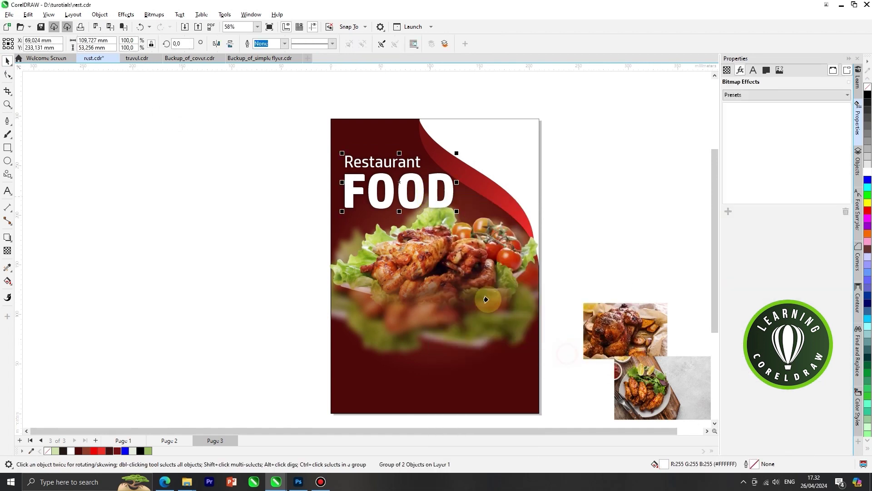
{"action": "left_click", "coordinate": [449, 259]}
{"action": "left_click", "coordinate": [574, 207]}
{"action": "scroll", "coordinate": [499, 161], "scroll_direction": "down", "scroll_amount": 2}
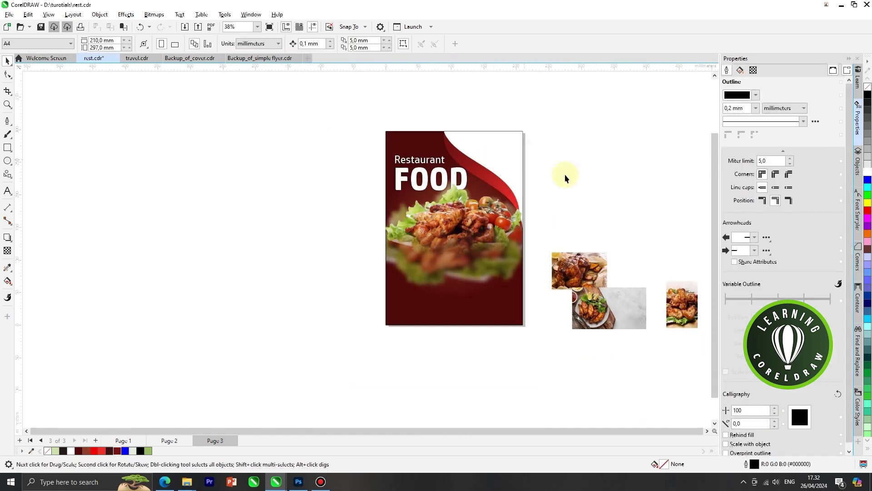
{"action": "scroll", "coordinate": [553, 254], "scroll_direction": "up", "scroll_amount": 2}
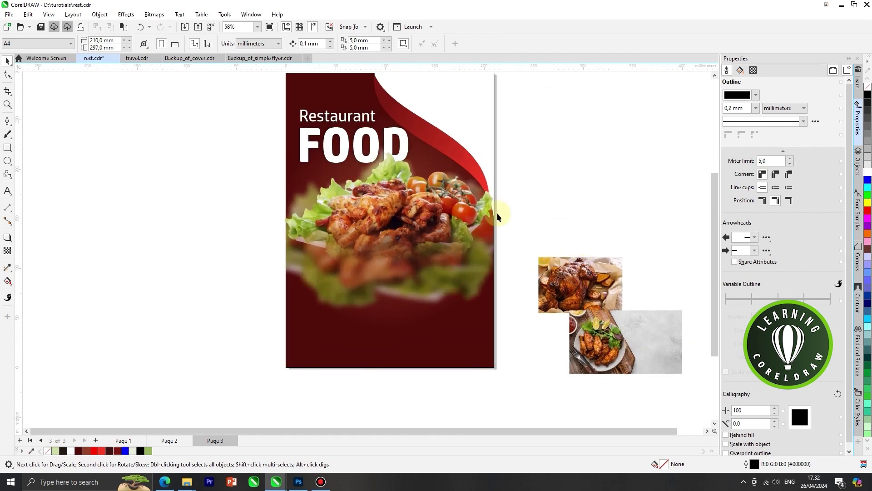
Draw a circle about 43.7 mm wide over the left side of the blurred chicken and fill it with white.
{"action": "left_click", "coordinate": [7, 161]}
{"action": "scroll", "coordinate": [330, 280], "scroll_direction": "up", "scroll_amount": 1}
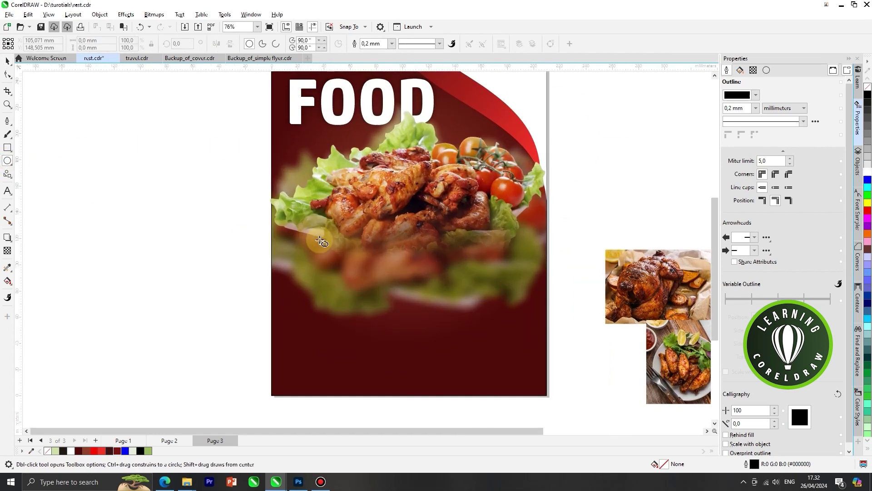
{"action": "left_click_drag", "start_coordinate": [300, 229], "coordinate": [359, 284]}
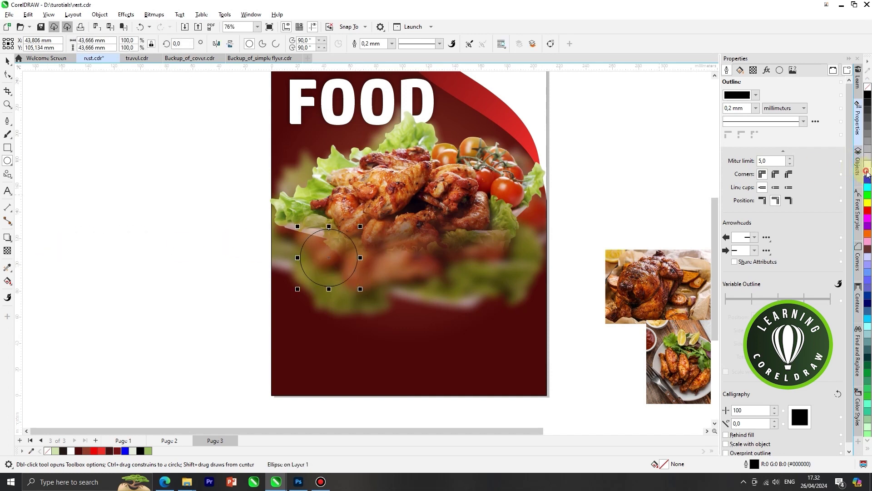
{"action": "left_click", "coordinate": [867, 172]}
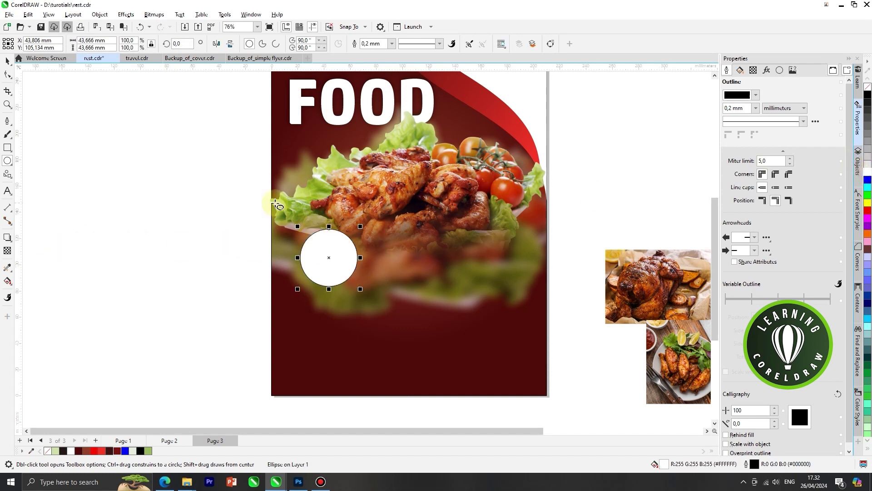
Add a one-step outside contour with an offset of about 3.1 mm to the white circle.
{"action": "left_click", "coordinate": [9, 242]}
{"action": "left_click", "coordinate": [38, 247]}
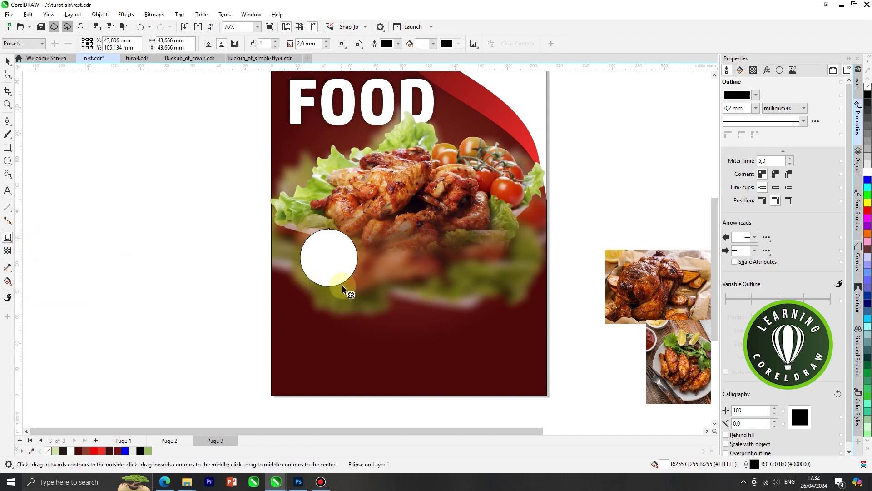
{"action": "scroll", "coordinate": [343, 279], "scroll_direction": "up", "scroll_amount": 2}
{"action": "left_click_drag", "start_coordinate": [349, 277], "coordinate": [360, 294]}
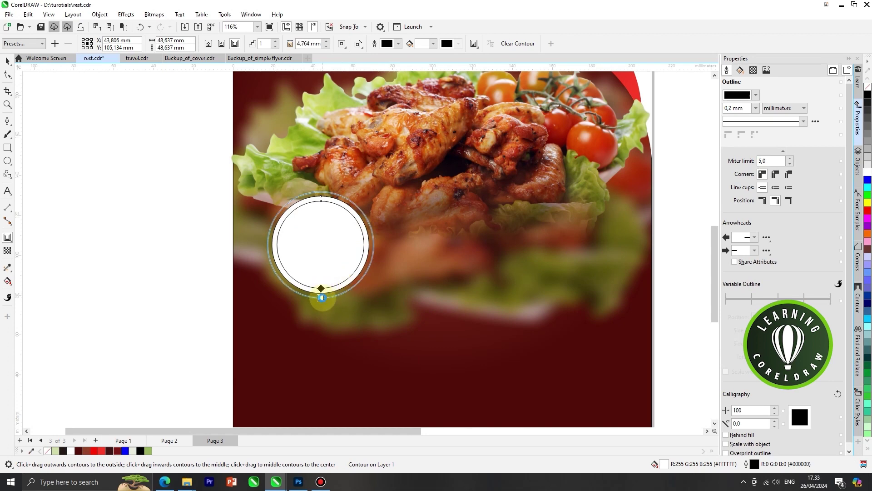
{"action": "scroll", "coordinate": [324, 298], "scroll_direction": "up", "scroll_amount": 5}
{"action": "left_click_drag", "start_coordinate": [319, 297], "coordinate": [318, 288]}
{"action": "scroll", "coordinate": [366, 205], "scroll_direction": "down", "scroll_amount": 4}
Break the contour apart from the circle and group the two resulting circles.
{"action": "right_click", "coordinate": [361, 198]}
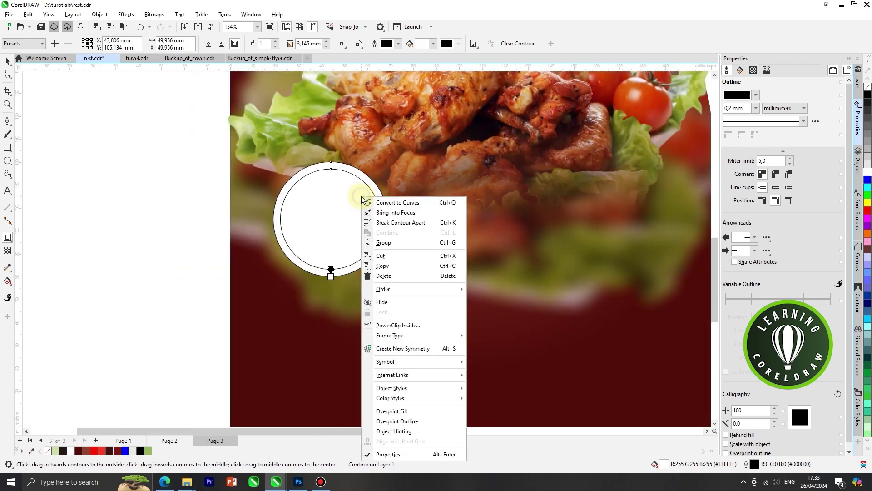
{"action": "left_click", "coordinate": [382, 223]}
{"action": "scroll", "coordinate": [389, 230], "scroll_direction": "down", "scroll_amount": 4}
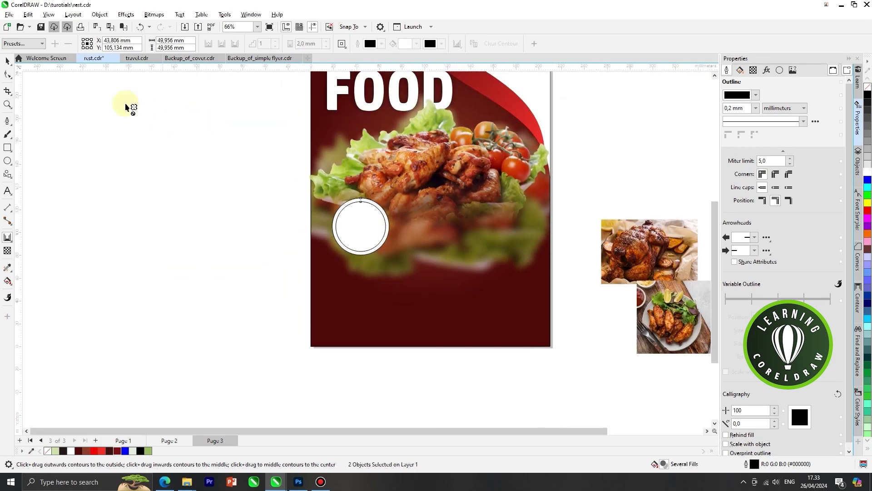
{"action": "left_click", "coordinate": [10, 62]}
{"action": "left_click", "coordinate": [293, 210]}
{"action": "scroll", "coordinate": [373, 222], "scroll_direction": "up", "scroll_amount": 1}
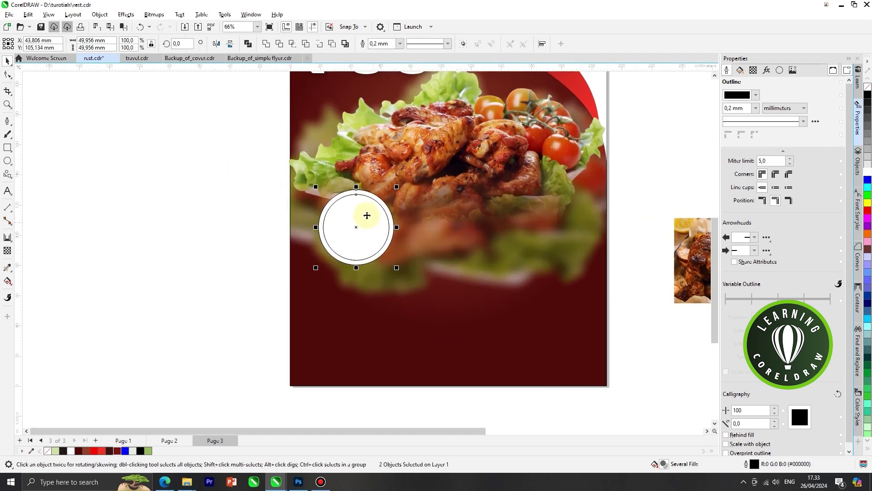
{"action": "right_click", "coordinate": [366, 211]}
{"action": "left_click", "coordinate": [387, 254]}
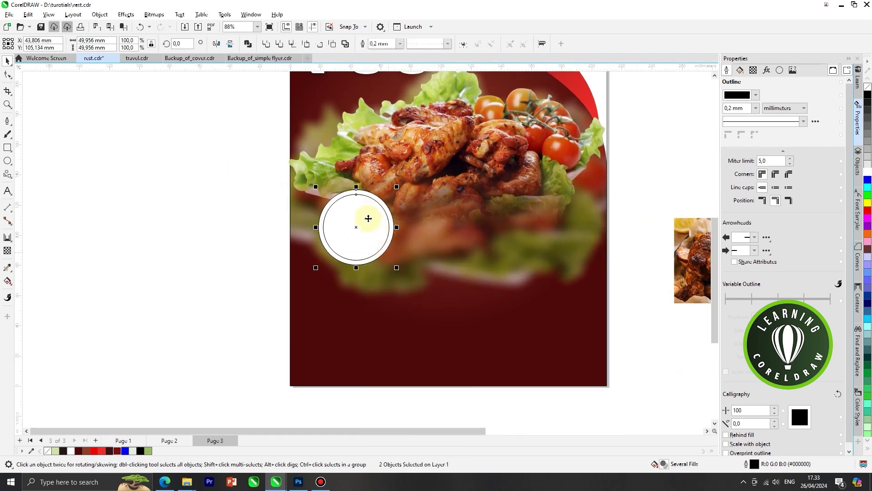
Duplicate the grouped circles, place the copy overlapping the original's right edge, and enlarge it to about 62.7 mm.
{"action": "right_click", "coordinate": [361, 196]}
{"action": "left_click", "coordinate": [261, 217]}
{"action": "right_click", "coordinate": [199, 196]}
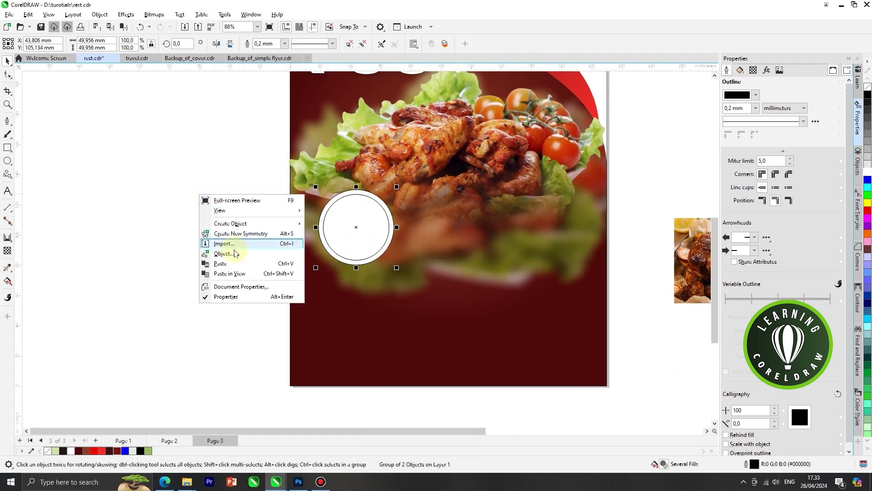
{"action": "left_click", "coordinate": [235, 263]}
{"action": "left_click_drag", "start_coordinate": [359, 223], "coordinate": [428, 224]}
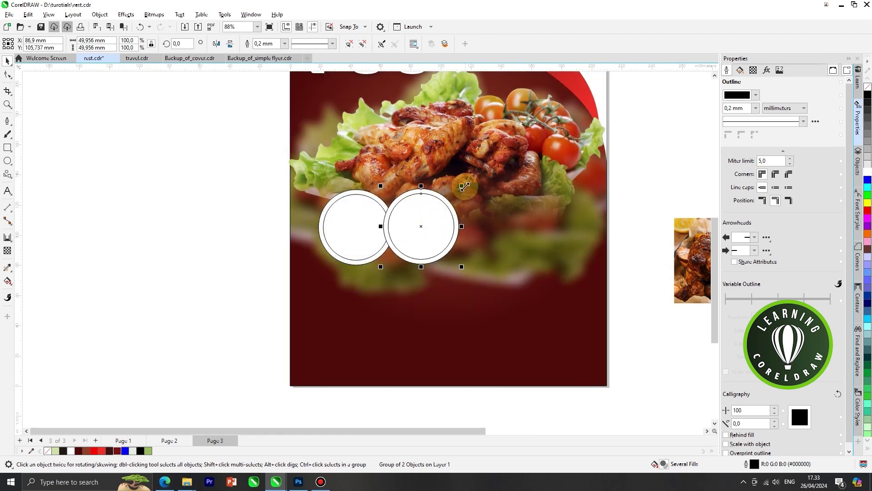
{"action": "left_click_drag", "start_coordinate": [464, 186], "coordinate": [441, 210]}
{"action": "left_click", "coordinate": [300, 193]}
{"action": "scroll", "coordinate": [345, 220], "scroll_direction": "down", "scroll_amount": 2}
{"action": "left_click_drag", "start_coordinate": [347, 220], "coordinate": [445, 216]}
{"action": "key", "text": "ctrl+z"}
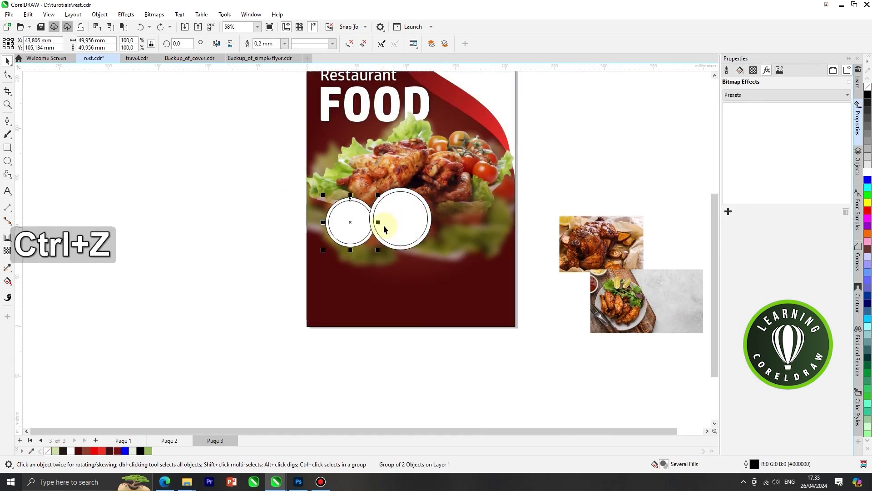
Paste another small circle group beside the large one's right edge and align it with the left small circle by their tops.
{"action": "key", "text": "ctrl+v"}
{"action": "left_click_drag", "start_coordinate": [353, 224], "coordinate": [450, 224]}
{"action": "scroll", "coordinate": [450, 223], "scroll_direction": "down", "scroll_amount": 1}
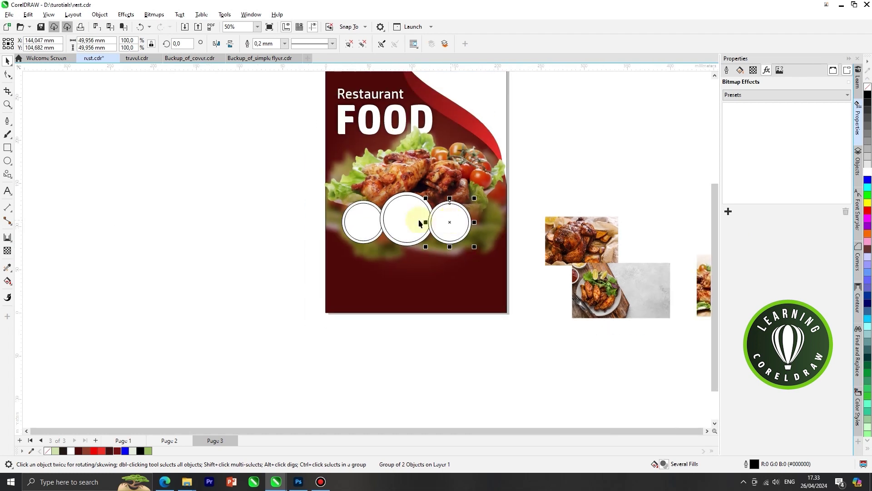
{"action": "left_click", "coordinate": [366, 218], "text": "shift"}
{"action": "key", "text": "t"}
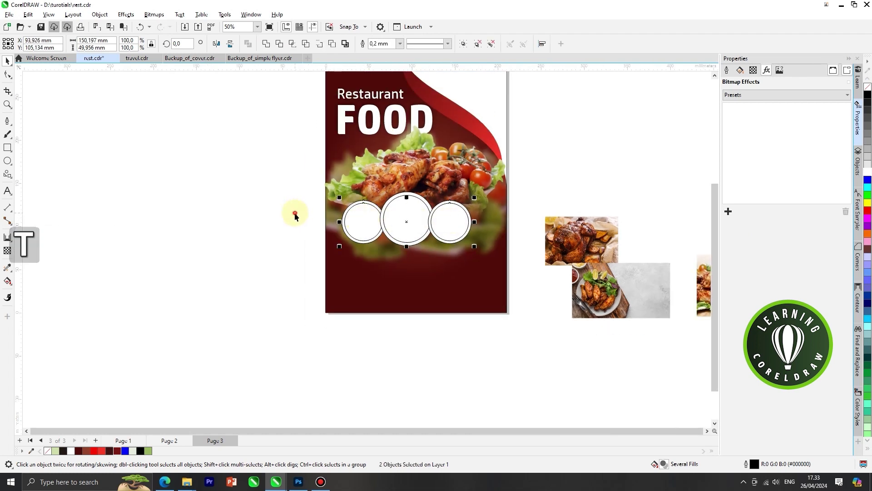
{"action": "left_click", "coordinate": [293, 213]}
Bring the large middle circle group to the front.
{"action": "left_click", "coordinate": [402, 206]}
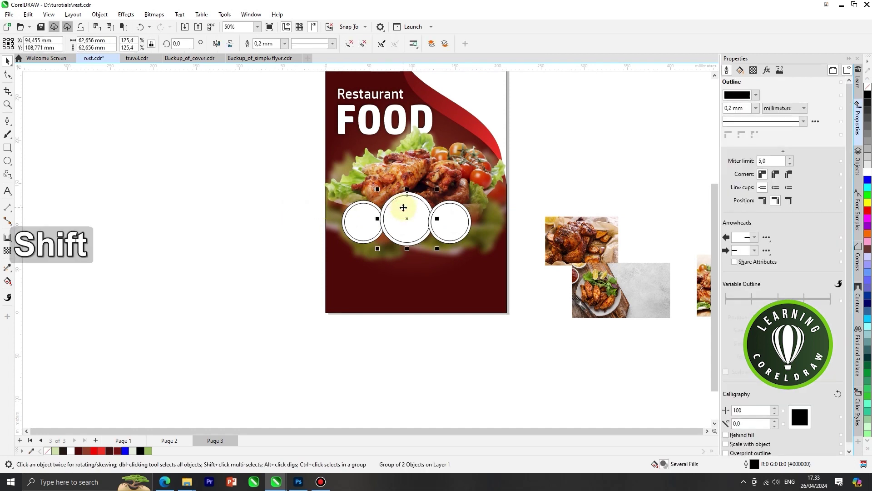
{"action": "key", "text": "shift+Page_Up"}
{"action": "left_click", "coordinate": [317, 203]}
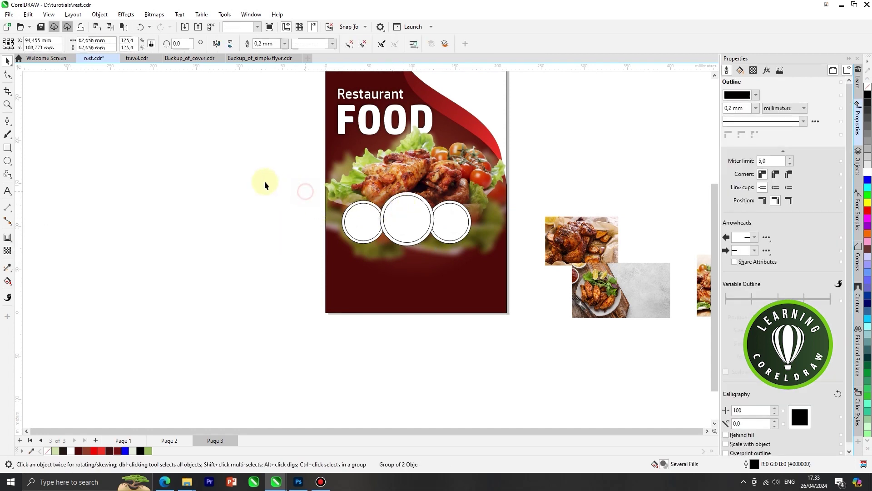
Move all three circle groups together about 15 mm to the right to center them below the chicken.
{"action": "left_click_drag", "start_coordinate": [263, 180], "coordinate": [486, 255]}
{"action": "scroll", "coordinate": [456, 213], "scroll_direction": "up", "scroll_amount": 1}
{"action": "left_click_drag", "start_coordinate": [456, 214], "coordinate": [474, 212]}
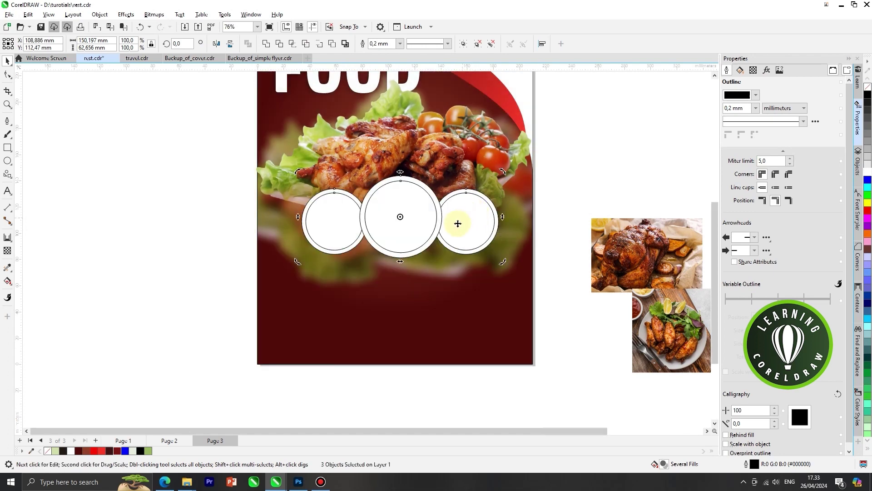
{"action": "scroll", "coordinate": [458, 222], "scroll_direction": "down", "scroll_amount": 1}
{"action": "left_click", "coordinate": [316, 218]}
{"action": "scroll", "coordinate": [478, 206], "scroll_direction": "up", "scroll_amount": 1}
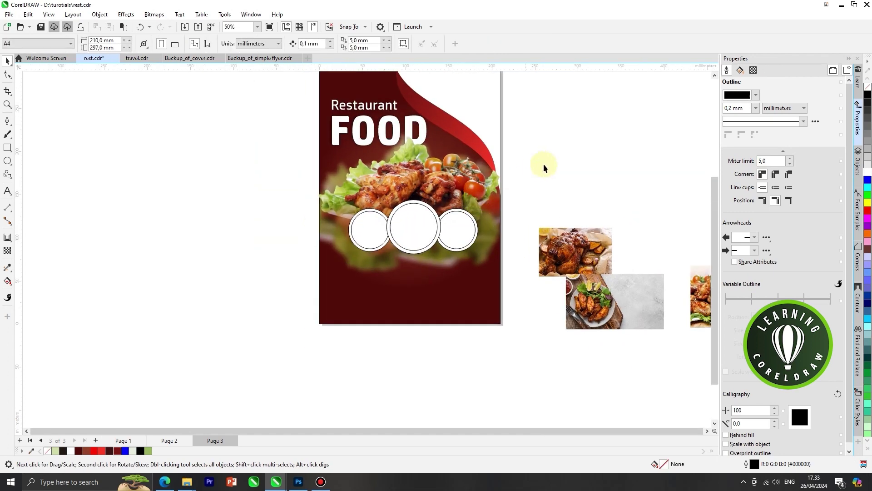
Ungroup all three circle groups.
{"action": "left_click", "coordinate": [424, 227]}
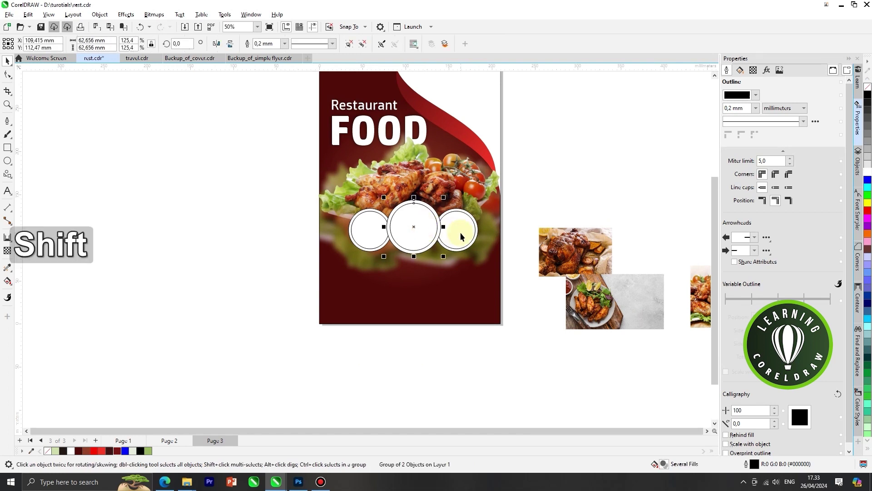
{"action": "left_click", "coordinate": [459, 232], "text": "shift"}
{"action": "left_click", "coordinate": [372, 231], "text": "shift"}
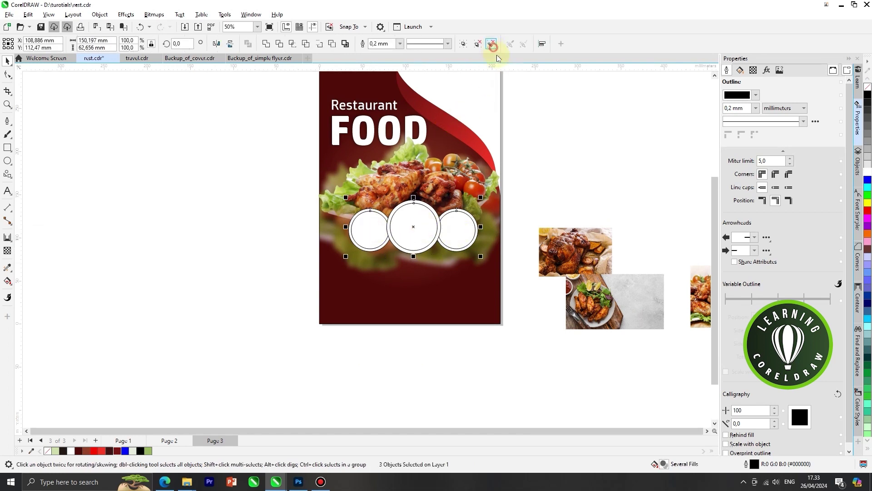
Move the roast chicken photo beside the page and PowerClip it inside the left inner circle.
{"action": "left_click_drag", "start_coordinate": [562, 246], "coordinate": [253, 229]}
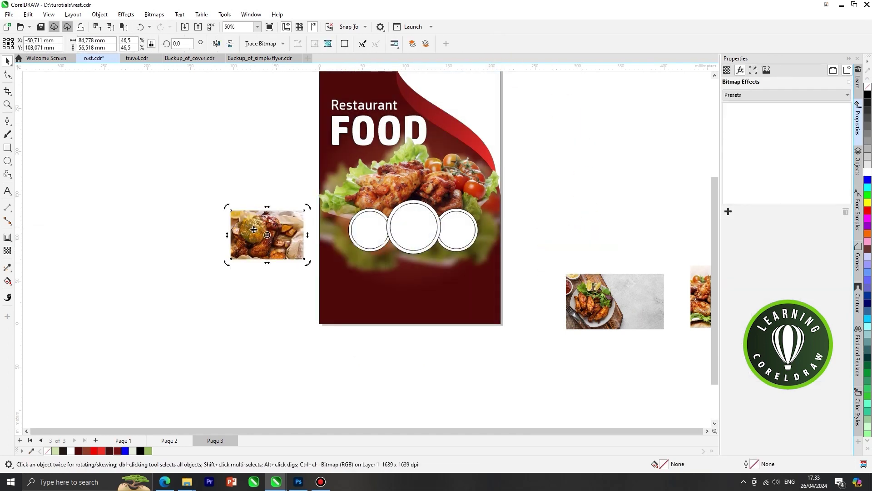
{"action": "scroll", "coordinate": [256, 230], "scroll_direction": "up", "scroll_amount": 2}
{"action": "right_click", "coordinate": [264, 229]}
{"action": "left_click", "coordinate": [311, 334]}
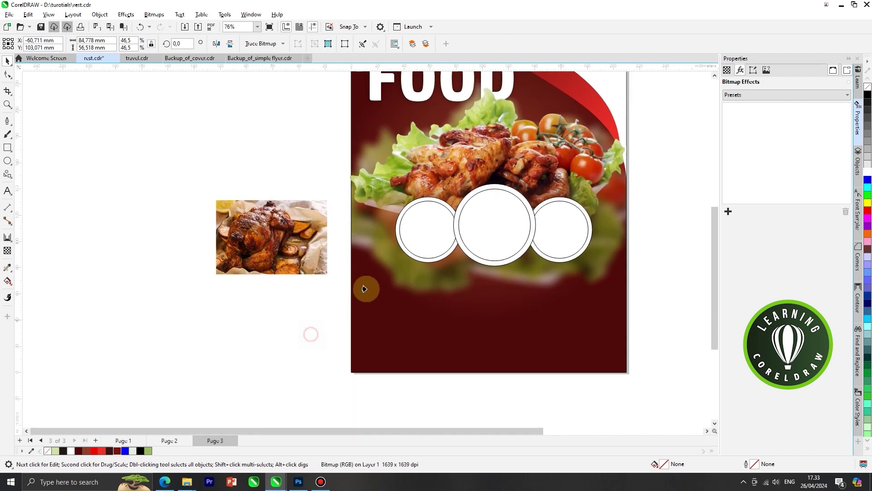
{"action": "left_click", "coordinate": [402, 243]}
{"action": "scroll", "coordinate": [411, 238], "scroll_direction": "up", "scroll_amount": 2}
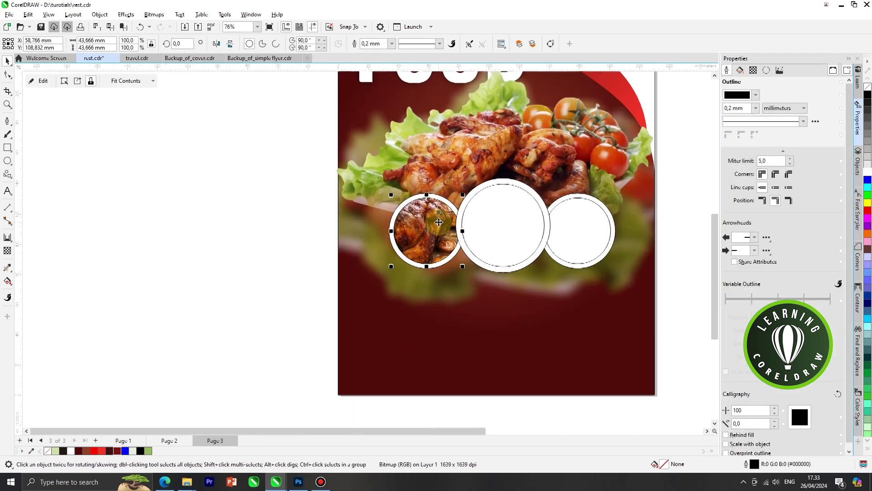
Edit the left circle's PowerClip, scaling the roast chicken photo to about 80.4 mm wide and repositioning it within the frame.
{"action": "right_click", "coordinate": [424, 218]}
{"action": "left_click", "coordinate": [457, 194]}
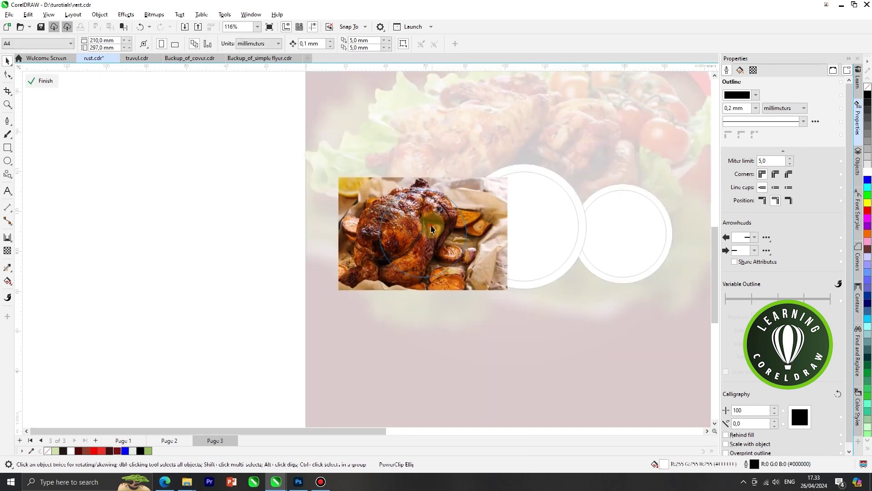
{"action": "left_click_drag", "start_coordinate": [510, 174], "coordinate": [501, 180]}
{"action": "left_click_drag", "start_coordinate": [436, 221], "coordinate": [448, 225]}
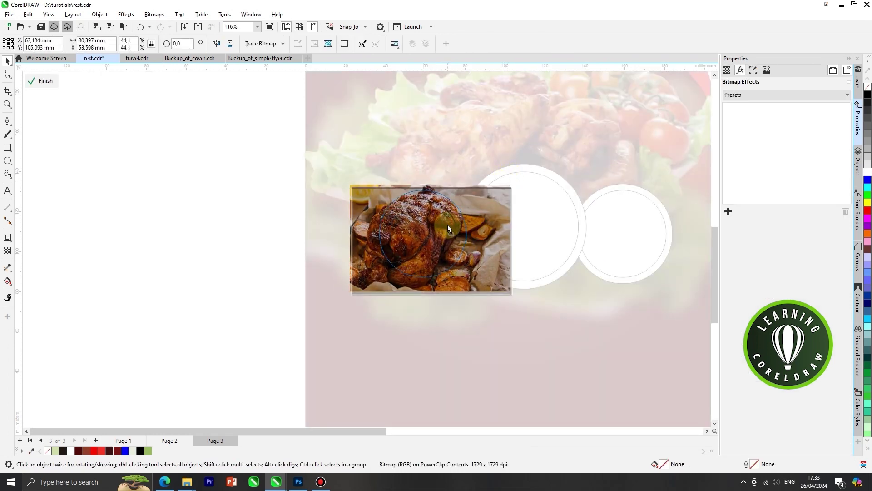
{"action": "right_click", "coordinate": [448, 225]}
{"action": "left_click", "coordinate": [473, 201]}
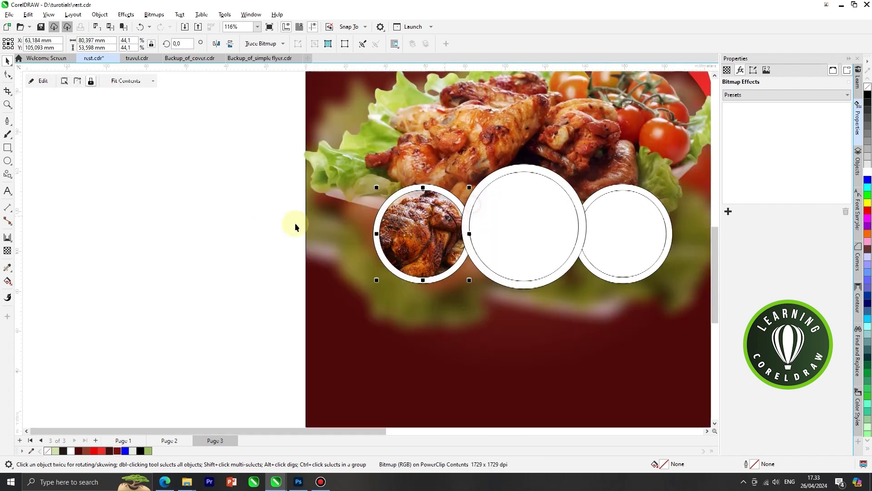
{"action": "left_click", "coordinate": [268, 224]}
{"action": "scroll", "coordinate": [285, 235], "scroll_direction": "down", "scroll_amount": 3}
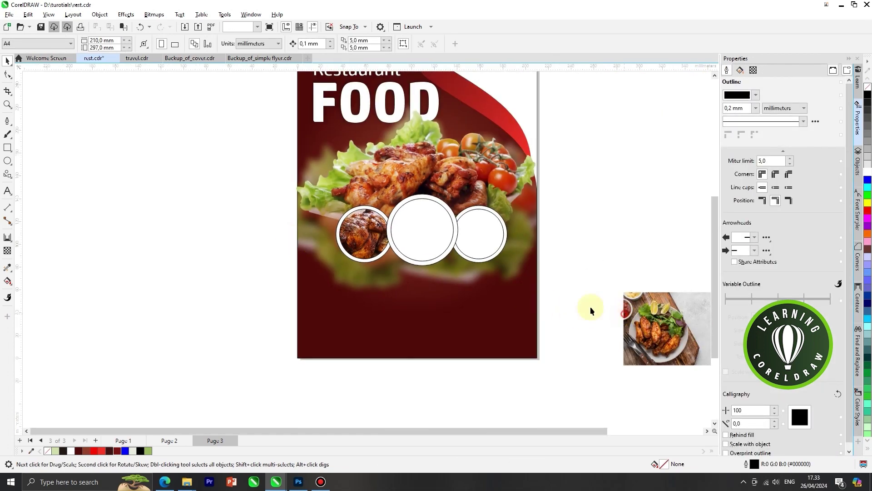
Move the plated chicken wings photo beside the page and PowerClip it inside the large middle inner circle.
{"action": "left_click_drag", "start_coordinate": [627, 313], "coordinate": [150, 257]}
{"action": "scroll", "coordinate": [252, 245], "scroll_direction": "down", "scroll_amount": 2}
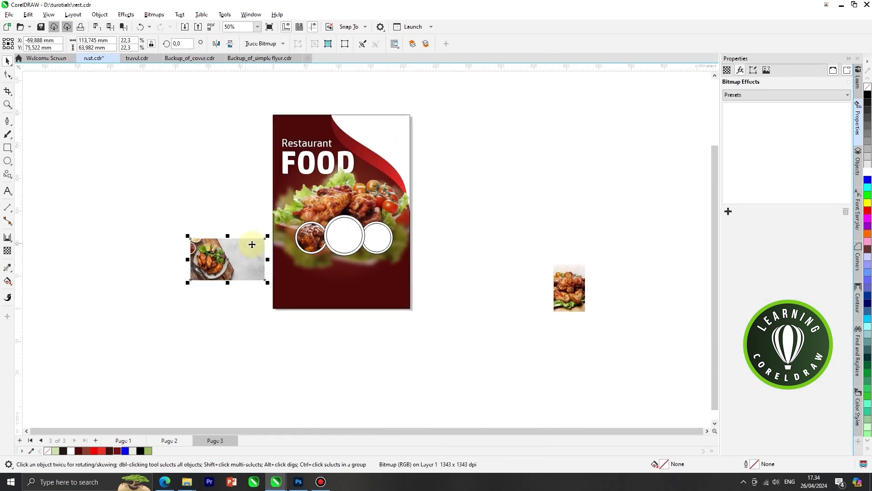
{"action": "right_click", "coordinate": [202, 252]}
{"action": "left_click", "coordinate": [245, 333]}
{"action": "left_click", "coordinate": [339, 250]}
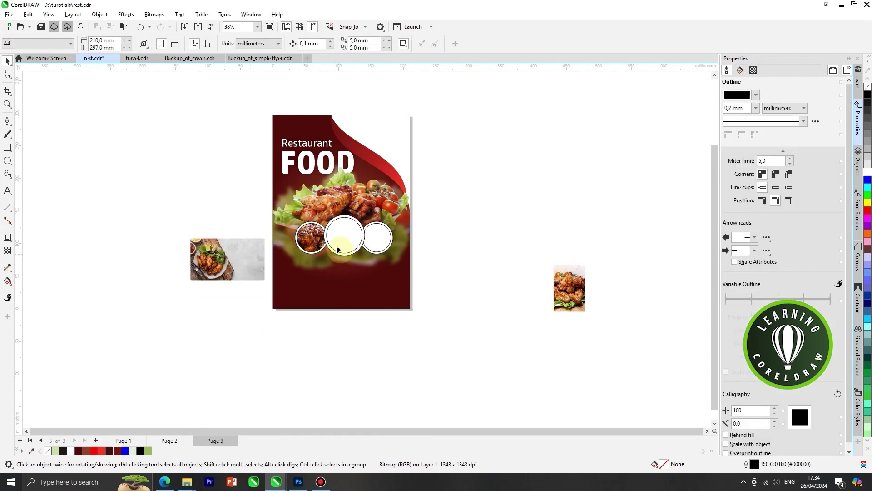
{"action": "scroll", "coordinate": [338, 249], "scroll_direction": "up", "scroll_amount": 6}
Edit the middle circle's PowerClip and reposition the plated chicken wings photo so the plate sits within the frame.
{"action": "right_click", "coordinate": [344, 219]}
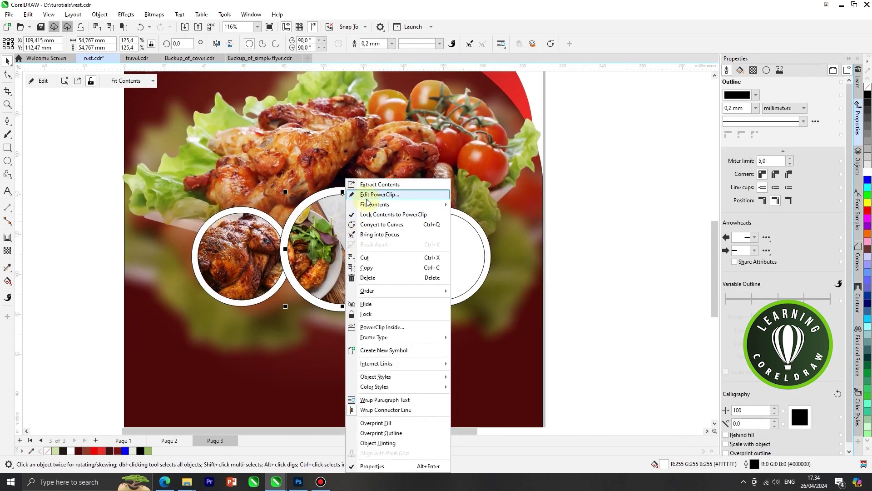
{"action": "left_click", "coordinate": [368, 195]}
{"action": "left_click_drag", "start_coordinate": [399, 242], "coordinate": [411, 211]}
{"action": "right_click", "coordinate": [411, 212]}
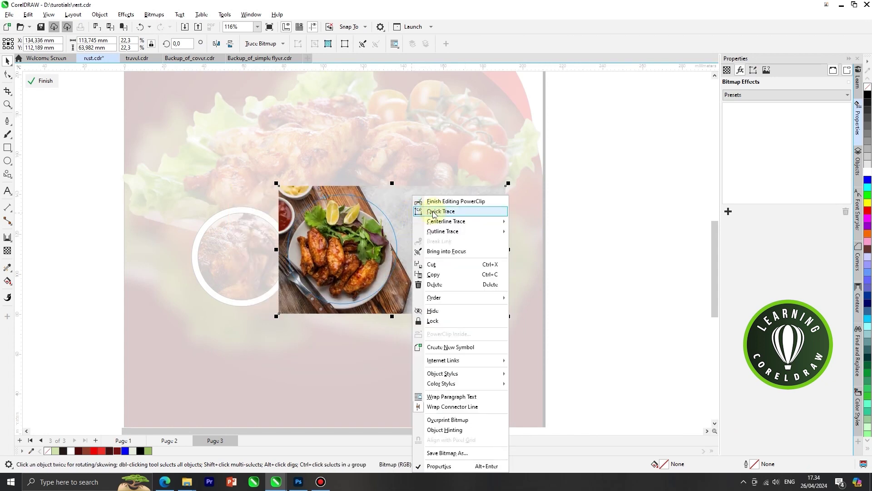
{"action": "left_click", "coordinate": [440, 202]}
Move the remaining fried chicken photo beside the page and PowerClip it inside the right inner circle.
{"action": "scroll", "coordinate": [355, 234], "scroll_direction": "down", "scroll_amount": 5}
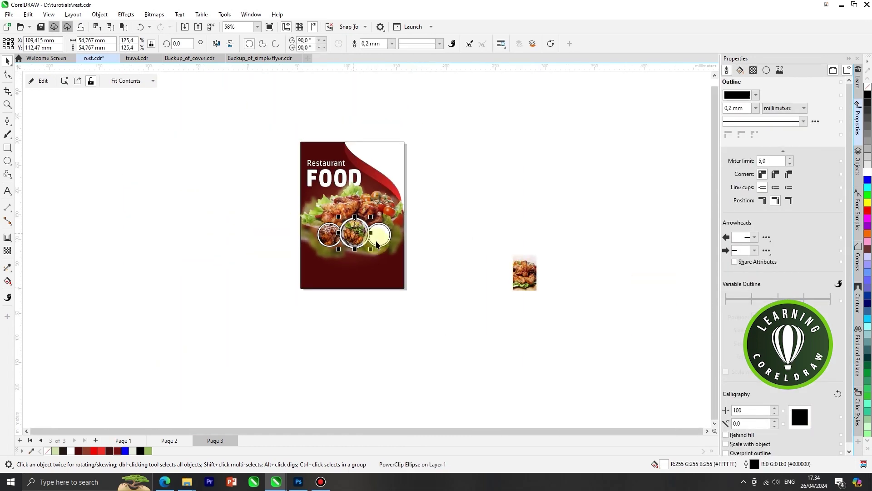
{"action": "left_click_drag", "start_coordinate": [525, 280], "coordinate": [427, 243]}
{"action": "scroll", "coordinate": [429, 239], "scroll_direction": "up", "scroll_amount": 3}
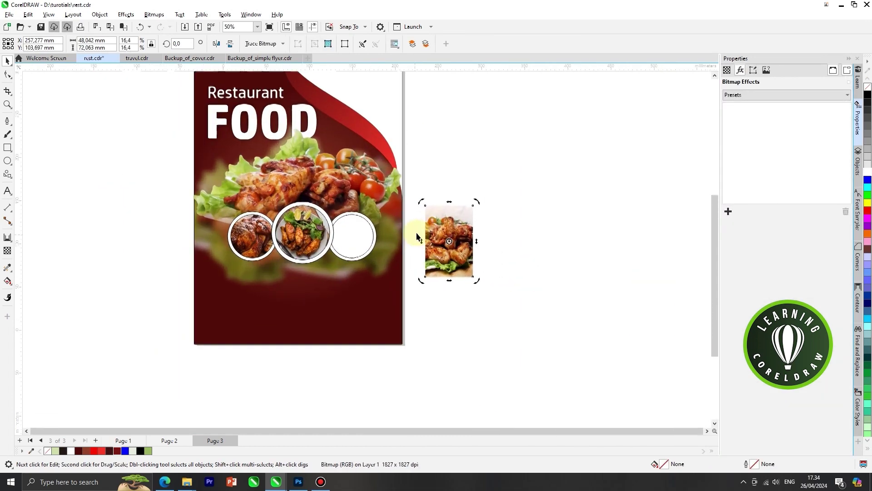
{"action": "right_click", "coordinate": [433, 233]}
{"action": "left_click", "coordinate": [470, 334]}
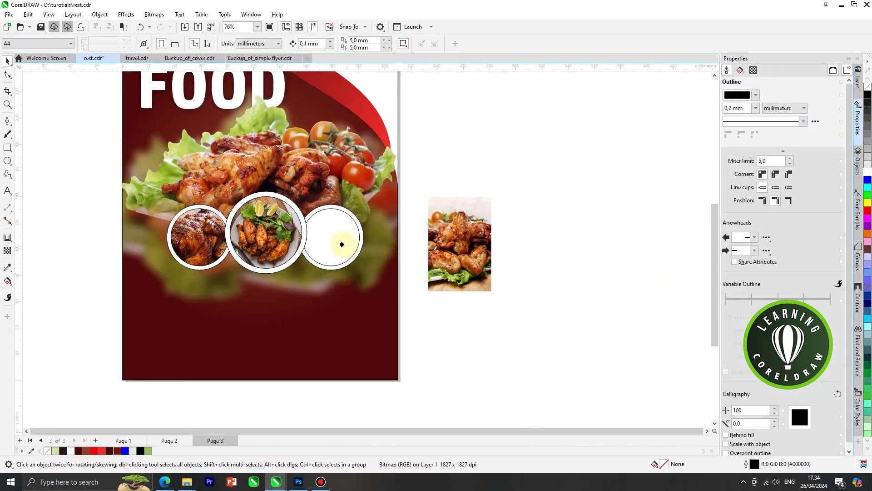
{"action": "left_click", "coordinate": [337, 240]}
{"action": "scroll", "coordinate": [337, 240], "scroll_direction": "up", "scroll_amount": 2}
{"action": "scroll", "coordinate": [505, 256], "scroll_direction": "down", "scroll_amount": 2}
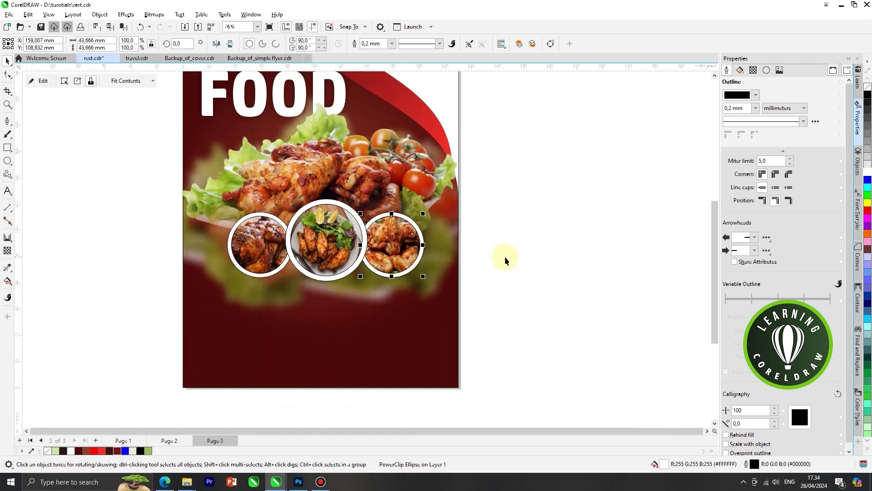
Select all the circles of the three photo frames and remove their black outlines.
{"action": "left_click", "coordinate": [536, 238]}
{"action": "scroll", "coordinate": [537, 237], "scroll_direction": "down", "scroll_amount": 2}
{"action": "left_click_drag", "start_coordinate": [429, 260], "coordinate": [289, 290]}
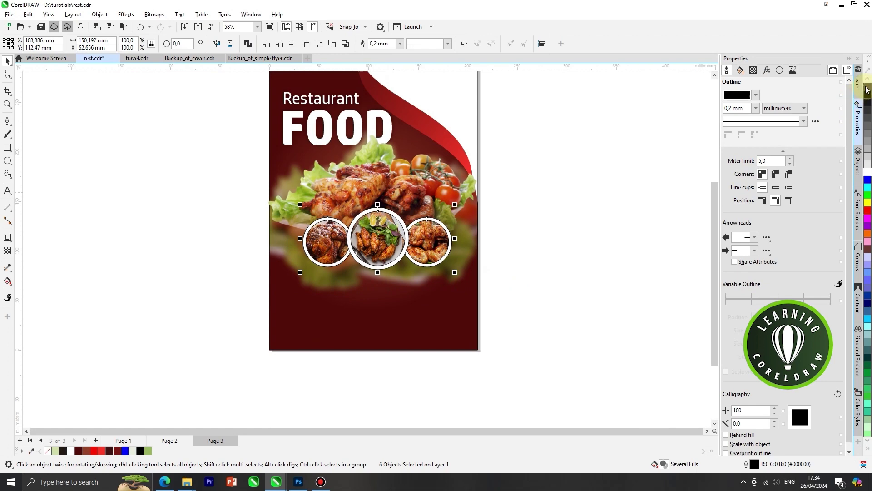
{"action": "left_click", "coordinate": [566, 200]}
{"action": "scroll", "coordinate": [347, 220], "scroll_direction": "up", "scroll_amount": 3}
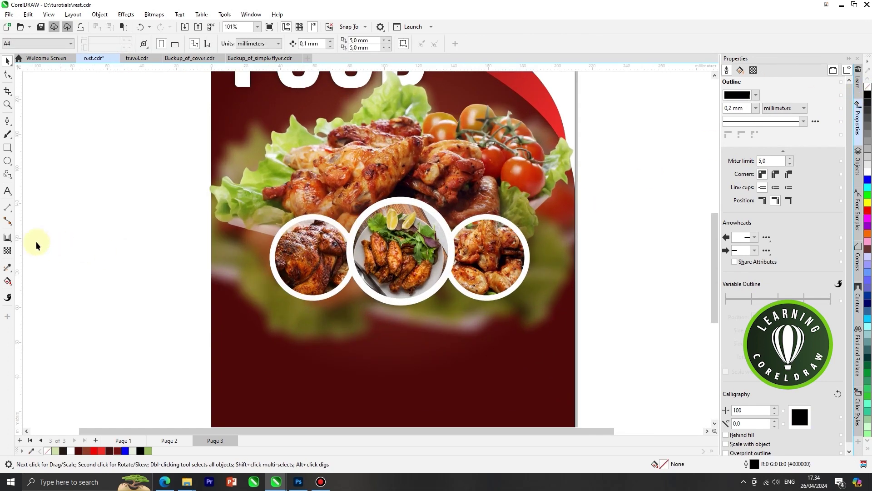
{"action": "left_click", "coordinate": [7, 238]}
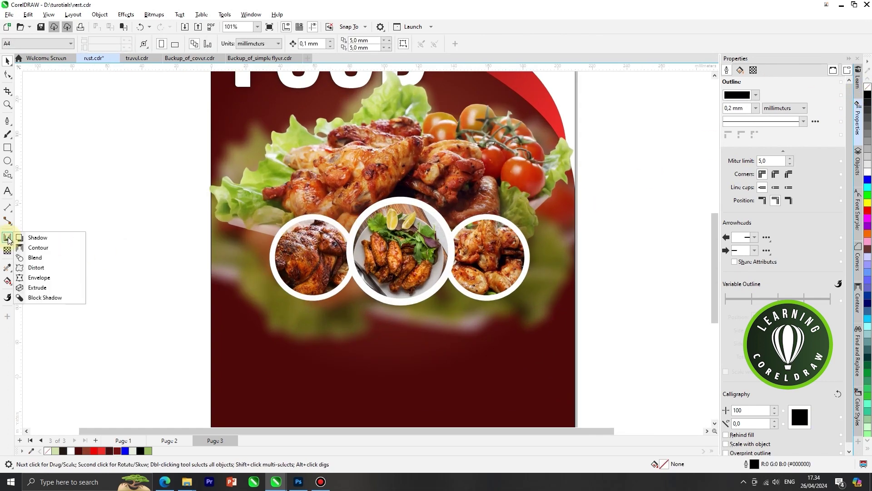
{"action": "left_click", "coordinate": [34, 238]}
{"action": "scroll", "coordinate": [348, 257], "scroll_direction": "up", "scroll_amount": 2}
{"action": "left_click", "coordinate": [494, 252]}
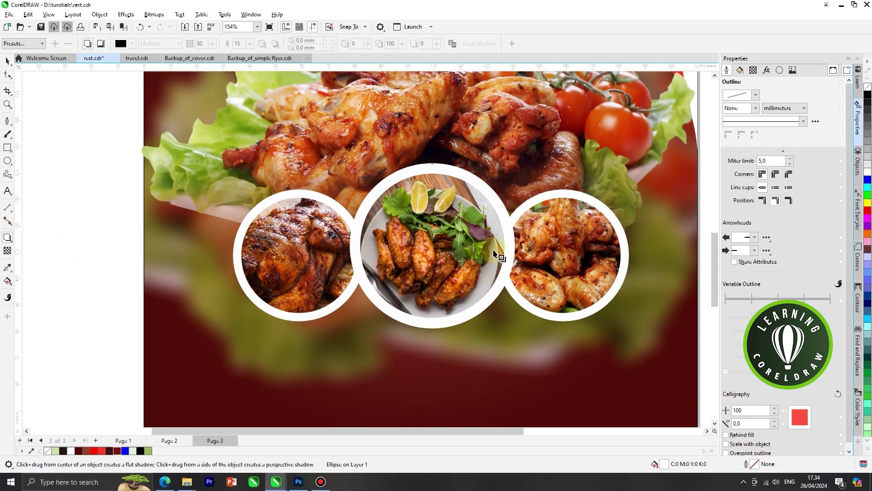
{"action": "left_click", "coordinate": [8, 60]}
{"action": "scroll", "coordinate": [375, 198], "scroll_direction": "down", "scroll_amount": 3}
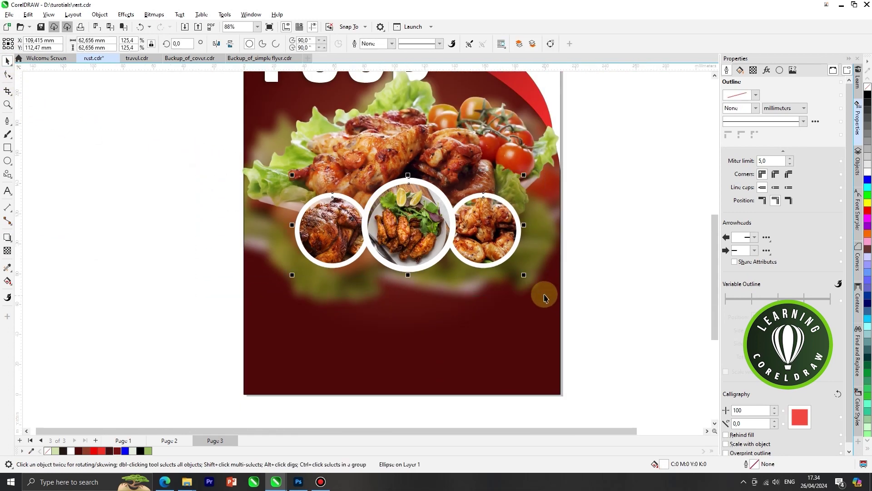
{"action": "left_click", "coordinate": [619, 253]}
{"action": "left_click_drag", "start_coordinate": [440, 192], "coordinate": [446, 149]}
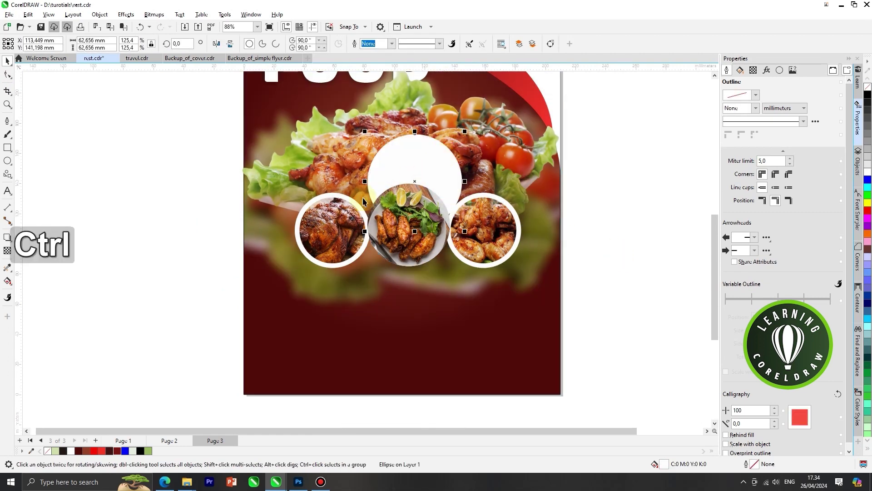
{"action": "key", "text": "ctrl+z"}
Add a black Multiply drop shadow with opacity 50 and feathering 15 to each of the three white circle frames.
{"action": "left_click", "coordinate": [7, 238]}
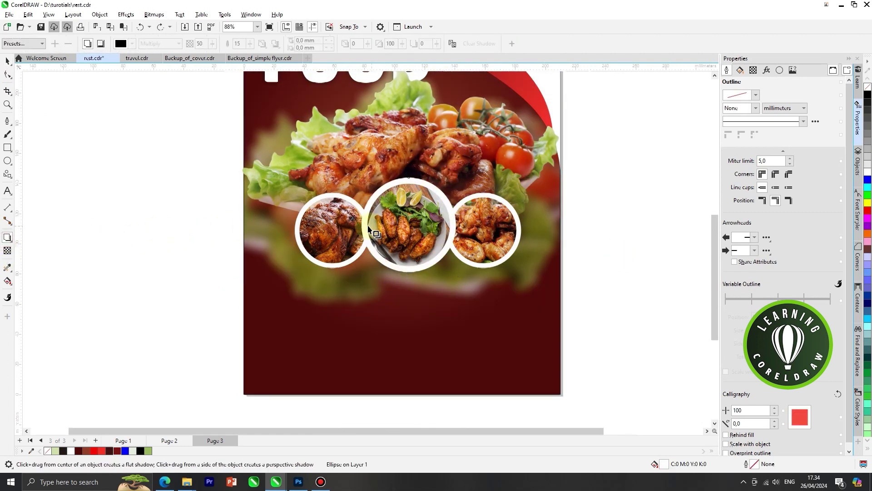
{"action": "scroll", "coordinate": [370, 228], "scroll_direction": "up", "scroll_amount": 1}
{"action": "left_click_drag", "start_coordinate": [361, 226], "coordinate": [469, 224]}
{"action": "left_click", "coordinate": [336, 194]}
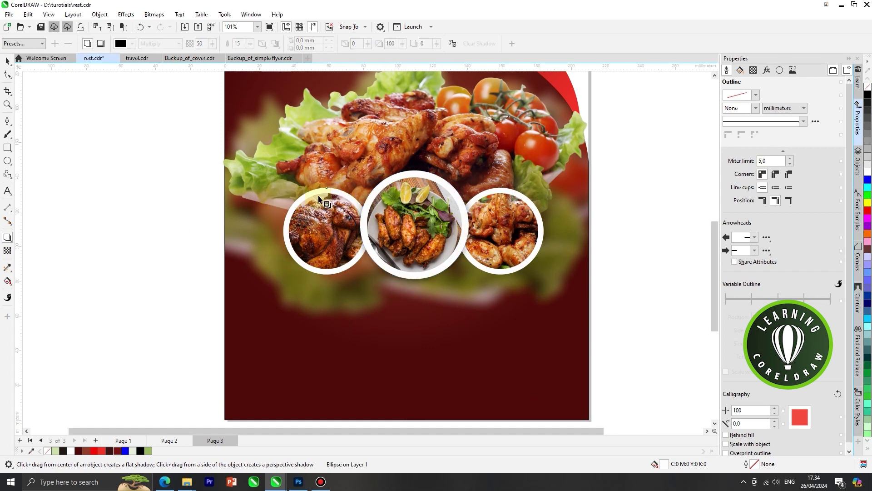
{"action": "scroll", "coordinate": [282, 242], "scroll_direction": "up", "scroll_amount": 1}
{"action": "left_click_drag", "start_coordinate": [282, 240], "coordinate": [380, 232]}
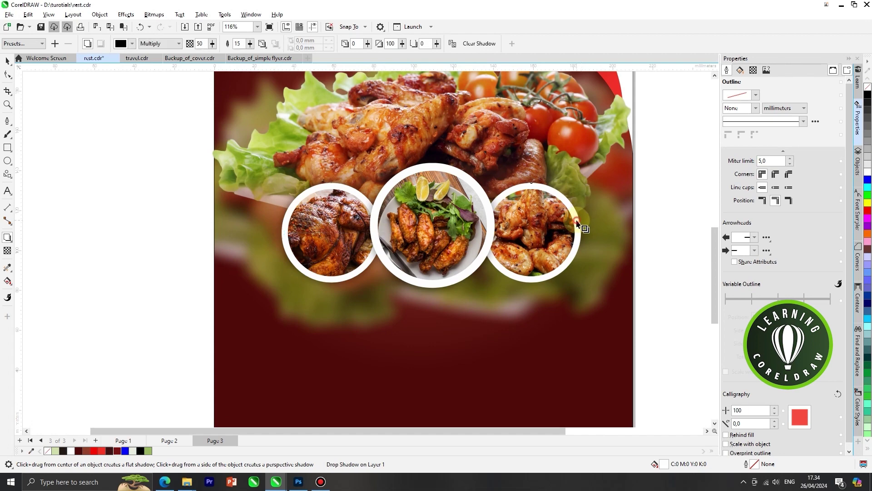
{"action": "left_click_drag", "start_coordinate": [577, 222], "coordinate": [484, 235]}
{"action": "scroll", "coordinate": [484, 234], "scroll_direction": "down", "scroll_amount": 5}
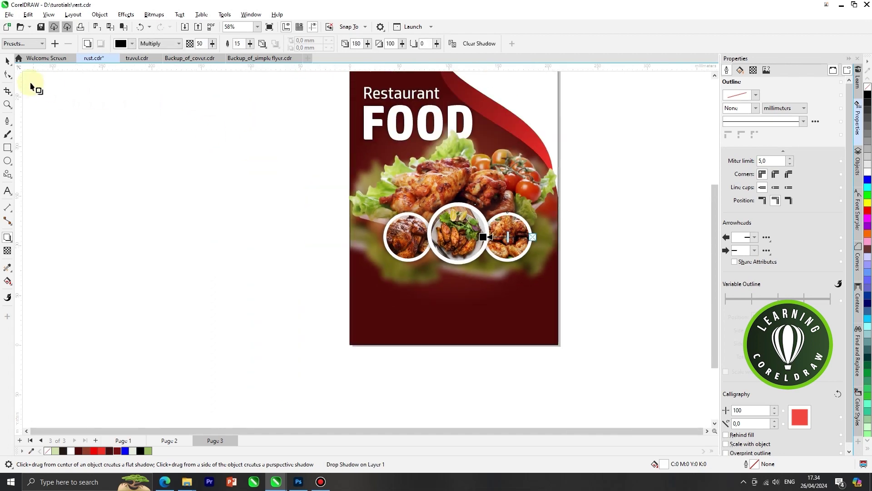
{"action": "left_click", "coordinate": [8, 62]}
{"action": "left_click", "coordinate": [140, 150]}
Draw a circle about 53.7 mm in diameter on the empty area to the left of the page.
{"action": "scroll", "coordinate": [161, 196], "scroll_direction": "down", "scroll_amount": 2}
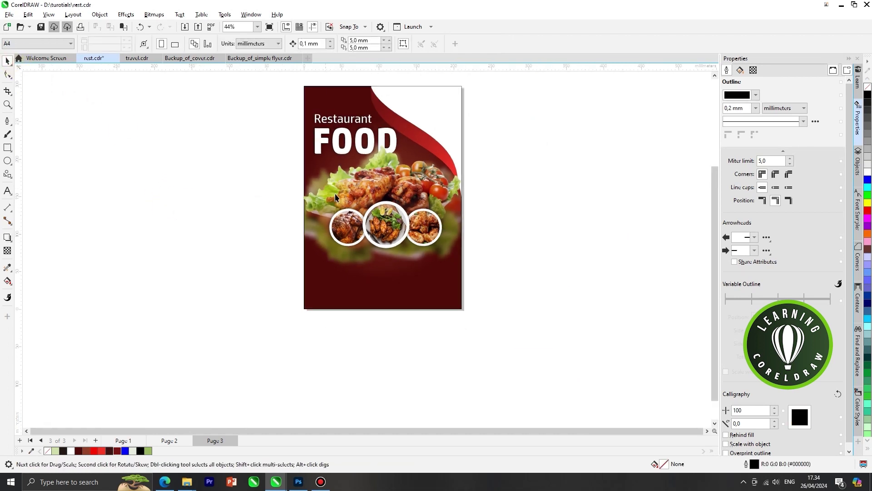
{"action": "scroll", "coordinate": [370, 171], "scroll_direction": "up", "scroll_amount": 2}
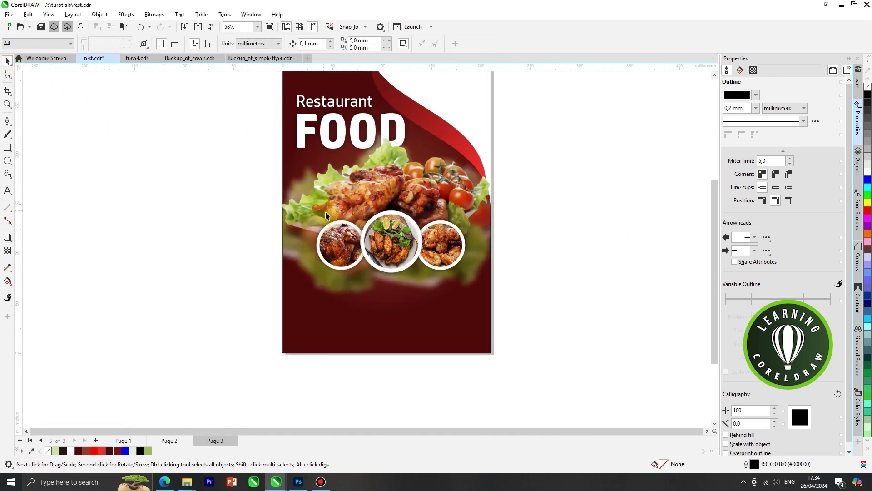
{"action": "scroll", "coordinate": [362, 226], "scroll_direction": "up", "scroll_amount": 2}
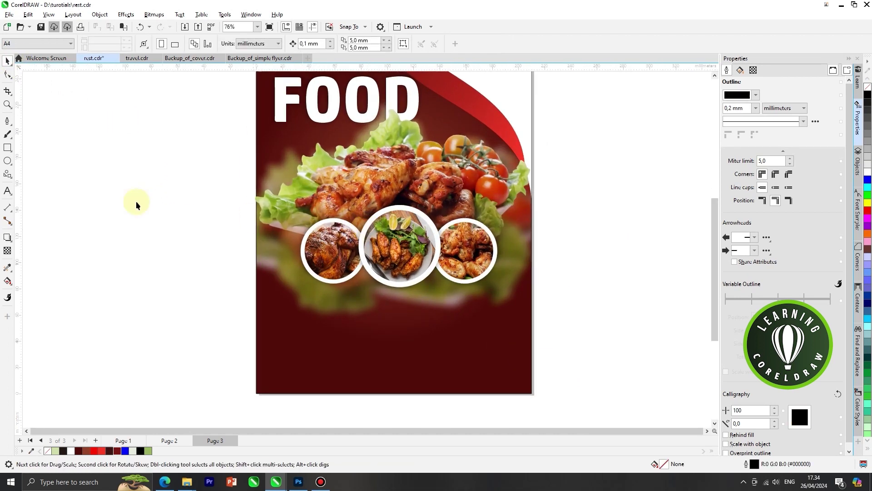
{"action": "left_click", "coordinate": [8, 161]}
{"action": "mouse_move", "coordinate": [119, 199]}
{"action": "left_mouse_down"}
{"action": "mouse_move", "coordinate": [193, 271]}
{"action": "mouse_move", "coordinate": [184, 269]}
{"action": "left_mouse_up"}
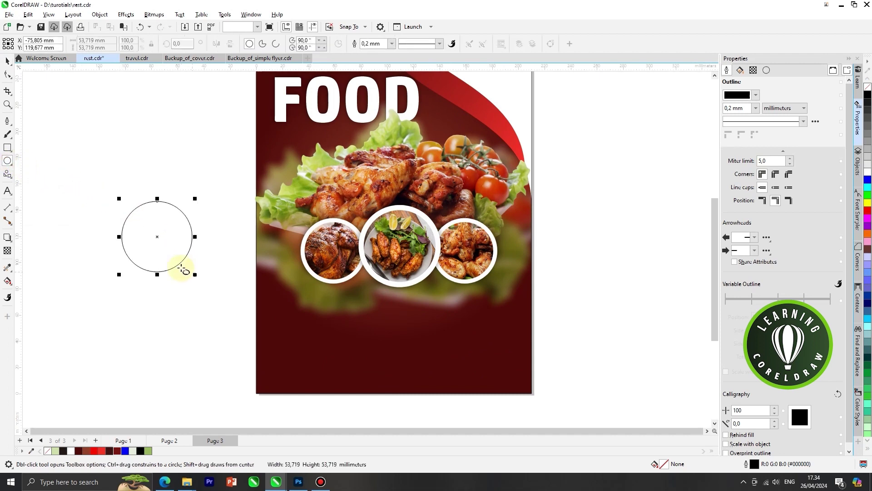
Draw a horizontal straight line about 78 mm long with the Pen tool, crossing the new circle near its middle.
{"action": "left_click", "coordinate": [9, 125]}
{"action": "left_click", "coordinate": [48, 154]}
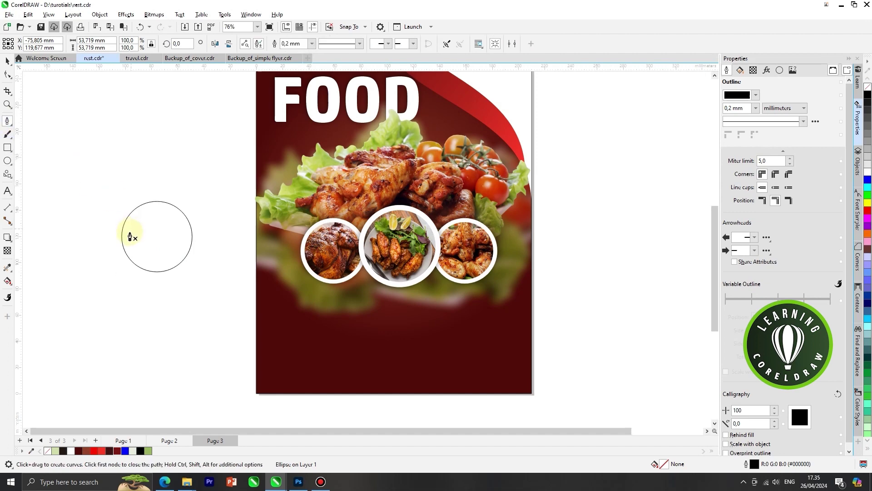
{"action": "scroll", "coordinate": [101, 237], "scroll_direction": "up", "scroll_amount": 2}
{"action": "left_click", "coordinate": [100, 233]}
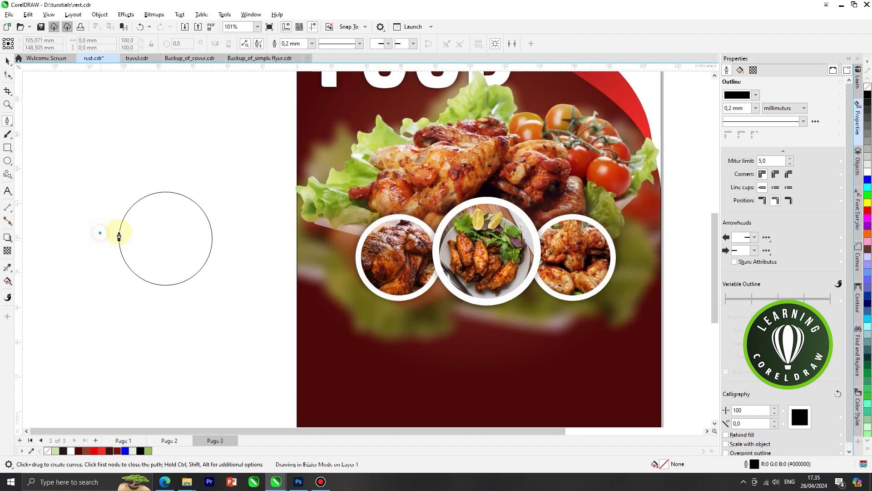
{"action": "left_click", "coordinate": [236, 233]}
{"action": "key", "text": "Escape"}
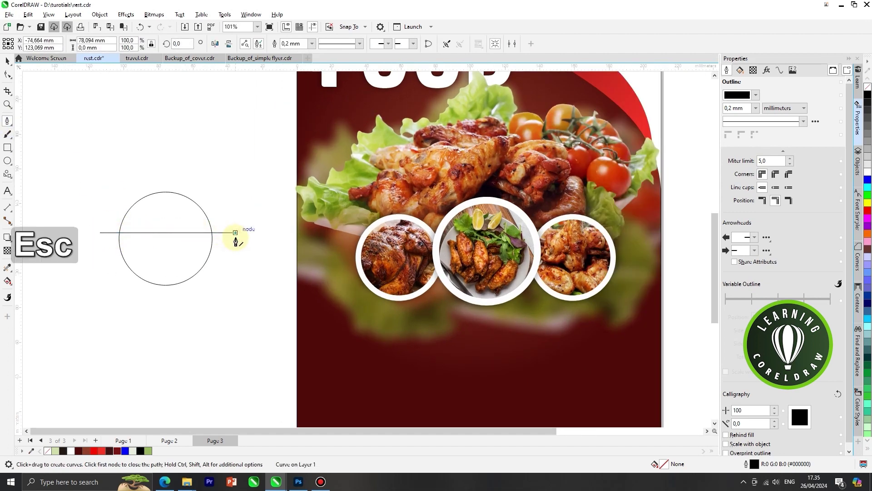
Convert the line to a curve, bend it into an S shape and pull its right end in to about 68 mm overall width.
{"action": "left_click", "coordinate": [7, 78]}
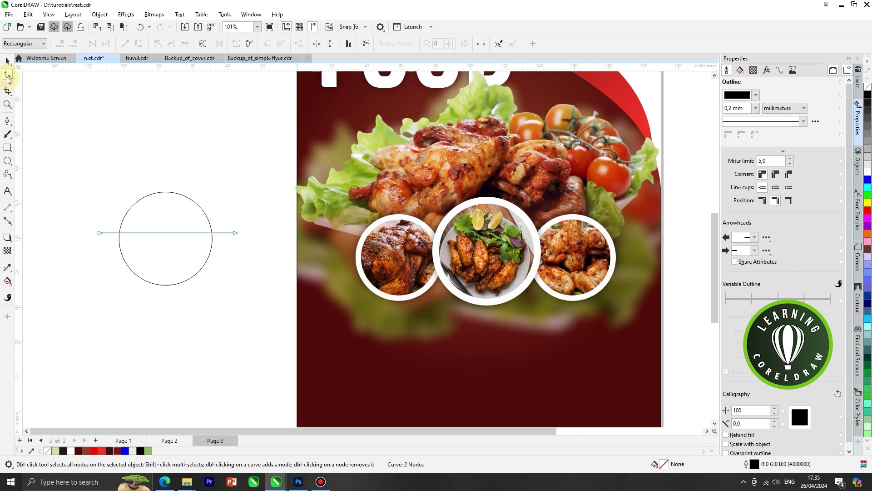
{"action": "right_click", "coordinate": [160, 233]}
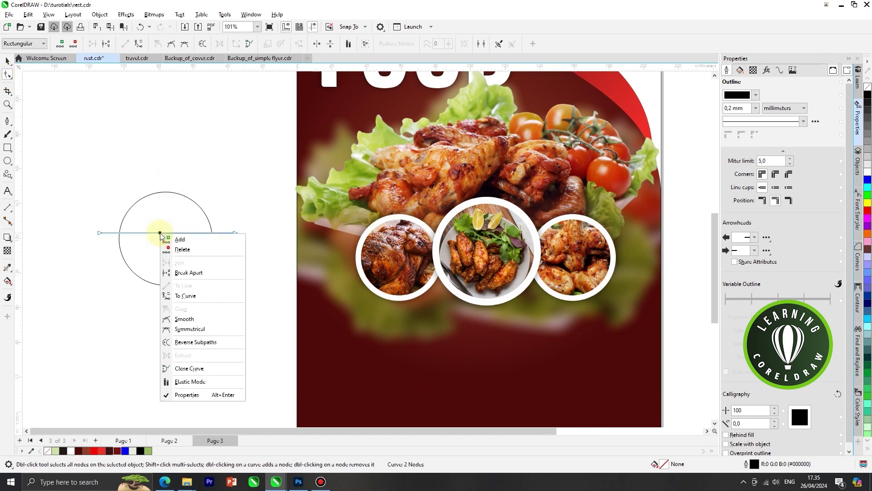
{"action": "left_click", "coordinate": [195, 296]}
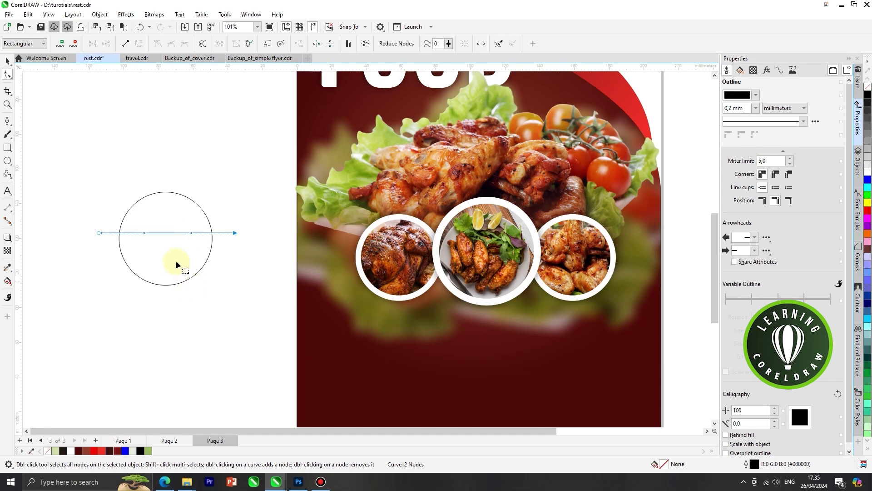
{"action": "scroll", "coordinate": [166, 238], "scroll_direction": "up", "scroll_amount": 1}
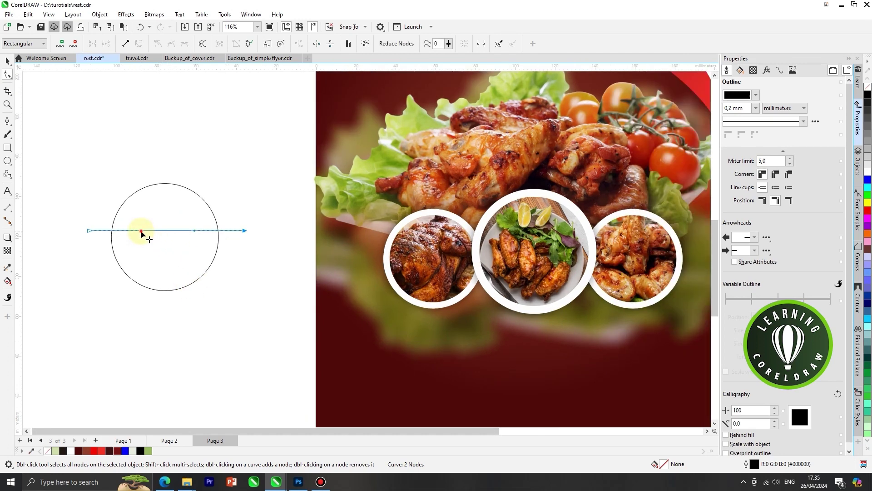
{"action": "left_click_drag", "start_coordinate": [140, 233], "coordinate": [142, 278]}
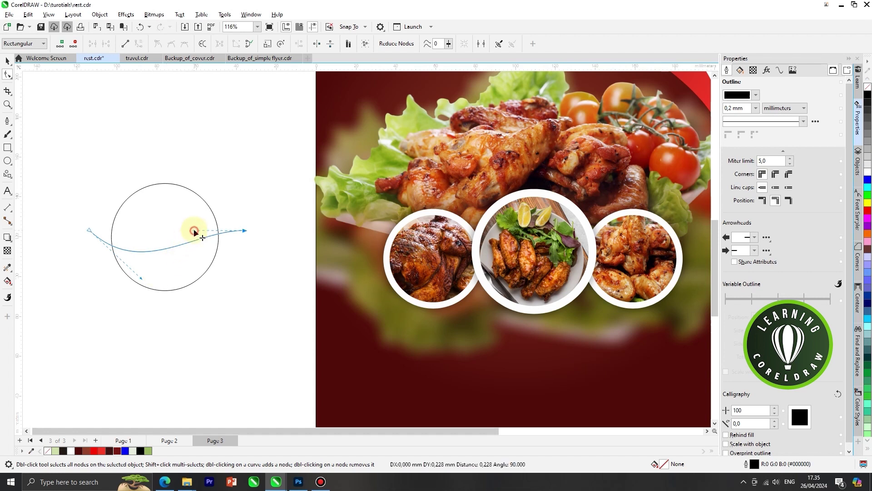
{"action": "left_click_drag", "start_coordinate": [194, 199], "coordinate": [195, 193]}
{"action": "left_click_drag", "start_coordinate": [141, 278], "coordinate": [151, 294]}
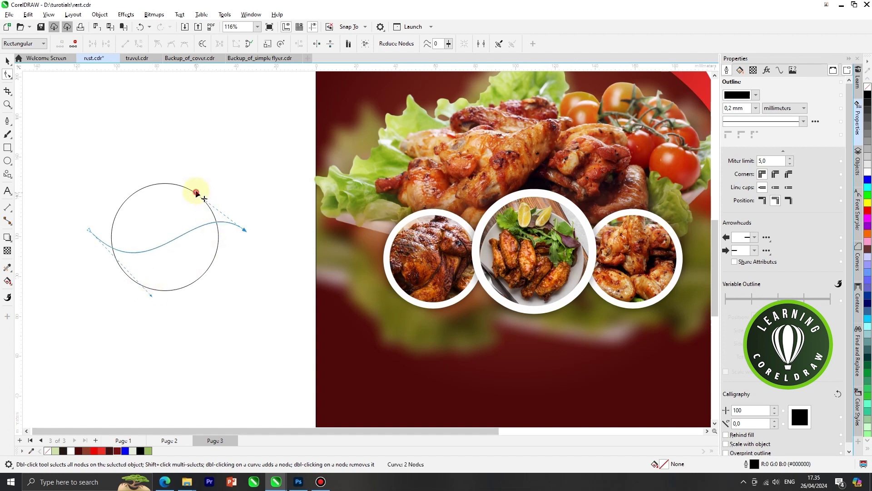
{"action": "left_click_drag", "start_coordinate": [199, 197], "coordinate": [196, 163]}
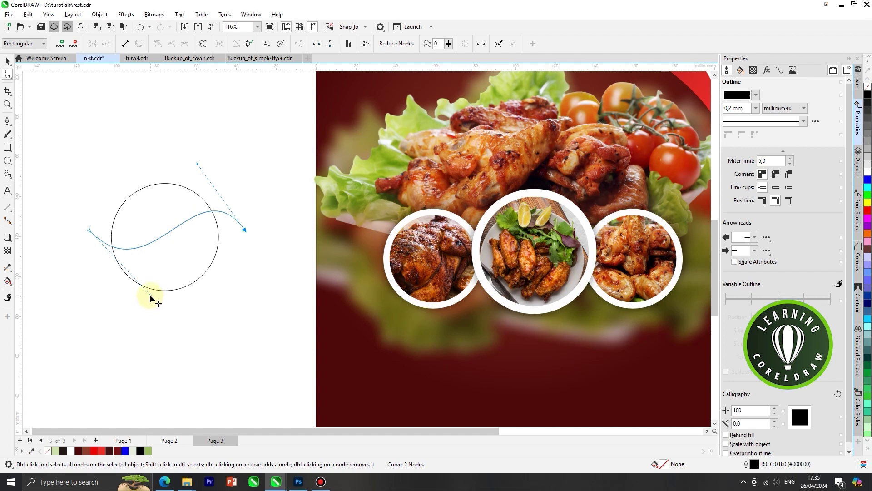
{"action": "left_click_drag", "start_coordinate": [150, 295], "coordinate": [153, 307]}
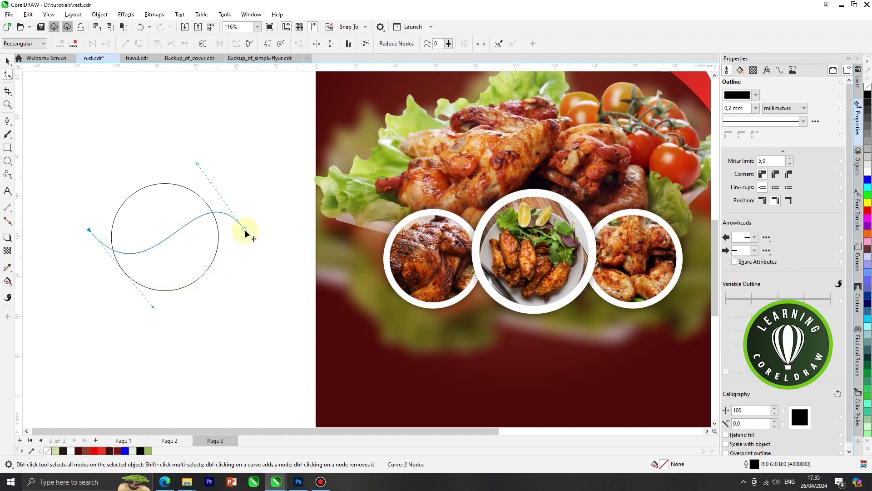
{"action": "left_click_drag", "start_coordinate": [244, 230], "coordinate": [225, 231]}
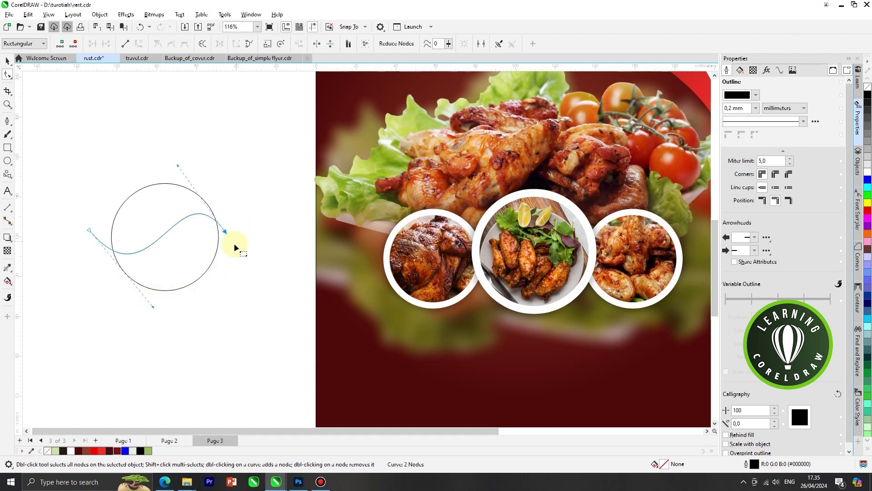
{"action": "left_click", "coordinate": [8, 62]}
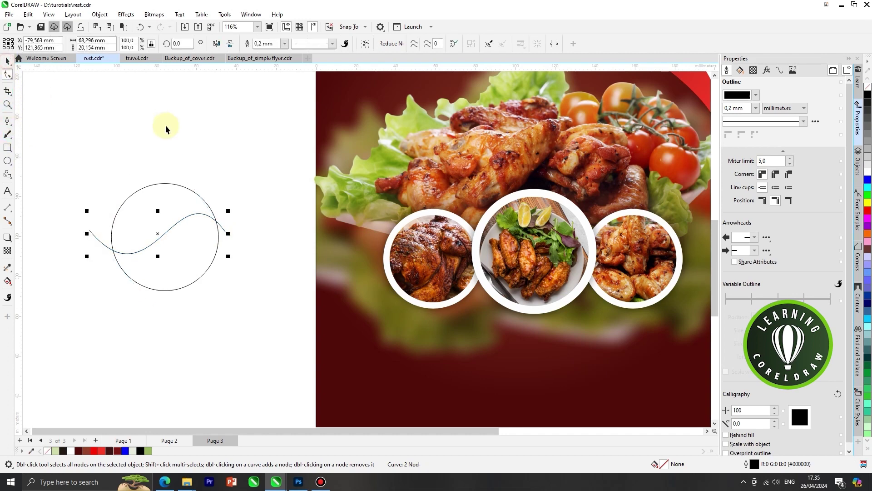
{"action": "left_click", "coordinate": [165, 124]}
Reshape the S curve across the circle by shifting the handle of its lower bend slightly outward.
{"action": "scroll", "coordinate": [321, 226], "scroll_direction": "down", "scroll_amount": 1}
{"action": "scroll", "coordinate": [195, 245], "scroll_direction": "up", "scroll_amount": 3}
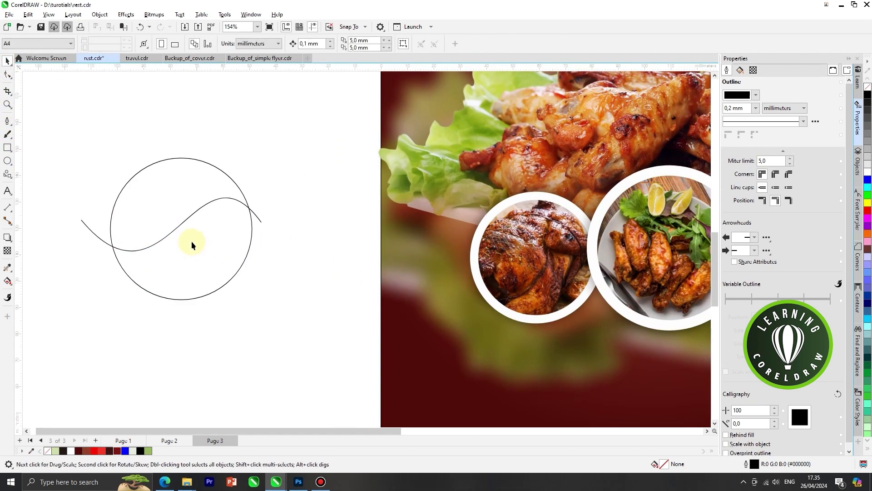
{"action": "left_click", "coordinate": [174, 229]}
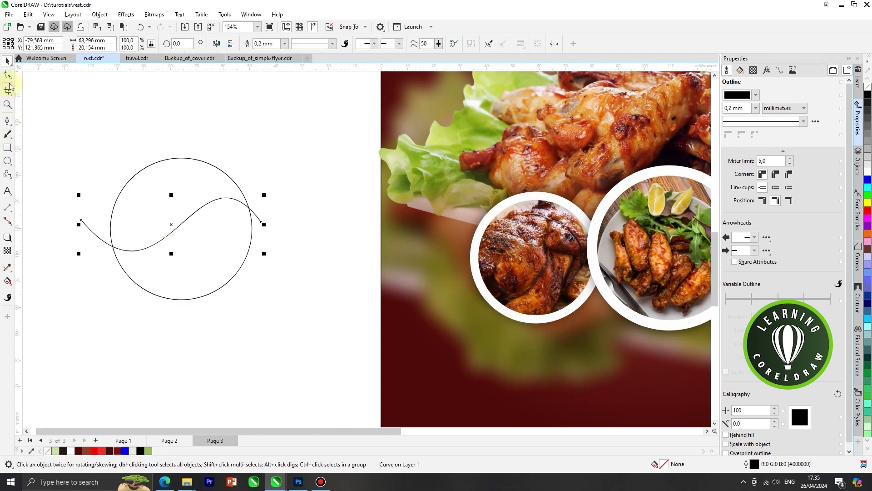
{"action": "left_click", "coordinate": [8, 74]}
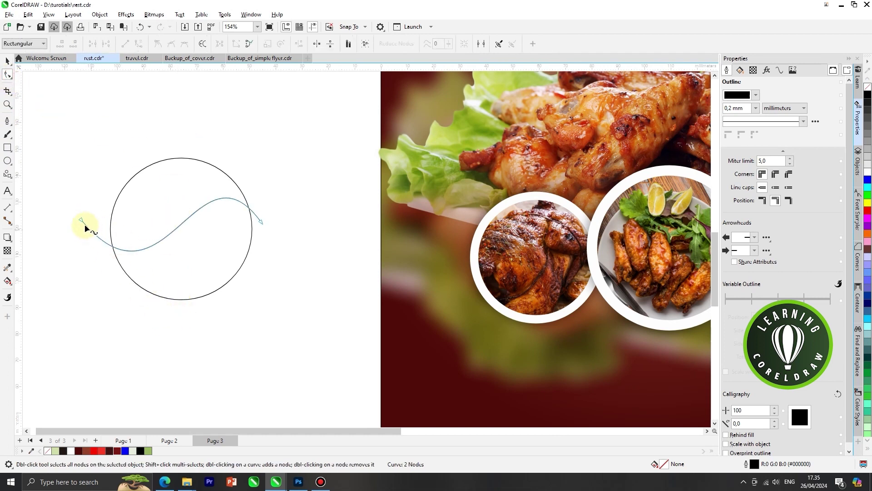
{"action": "left_click_drag", "start_coordinate": [165, 319], "coordinate": [183, 320]}
{"action": "scroll", "coordinate": [207, 303], "scroll_direction": "down", "scroll_amount": 2}
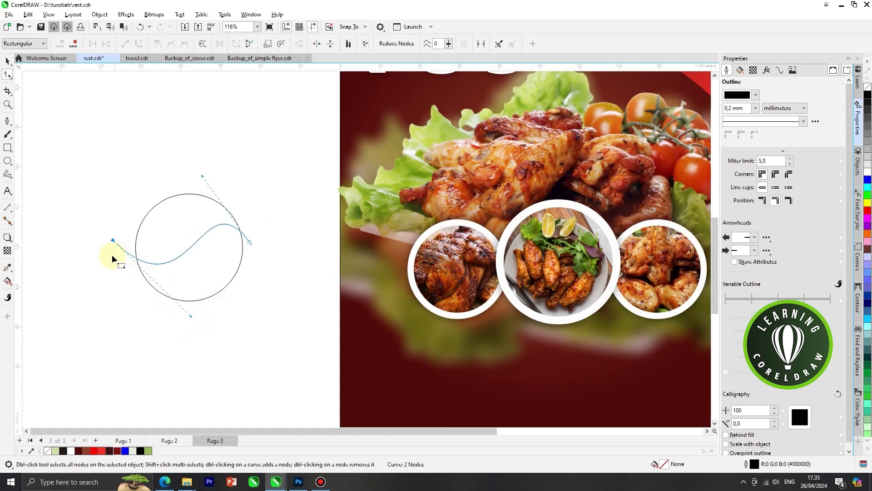
Use Smart Fill to create a green shape from the part of the circle below the S curve.
{"action": "scroll", "coordinate": [112, 254], "scroll_direction": "up", "scroll_amount": 2}
{"action": "left_click", "coordinate": [8, 281]}
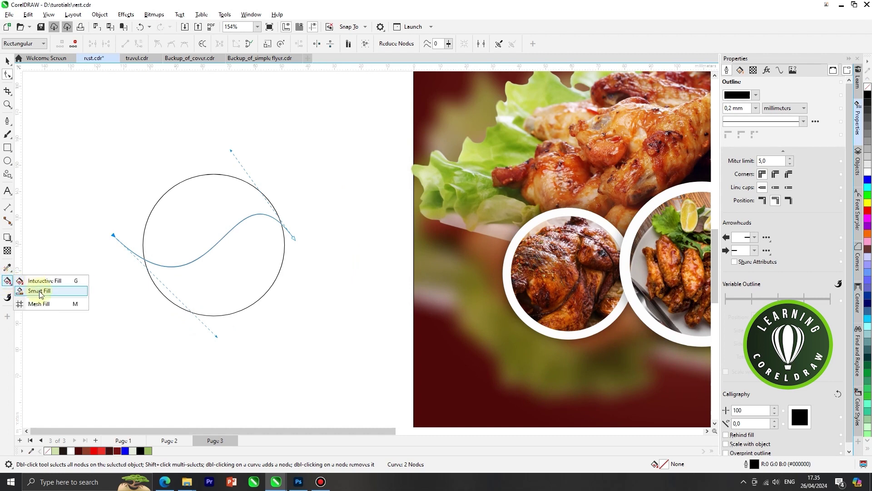
{"action": "left_click", "coordinate": [40, 291]}
{"action": "left_click", "coordinate": [229, 286]}
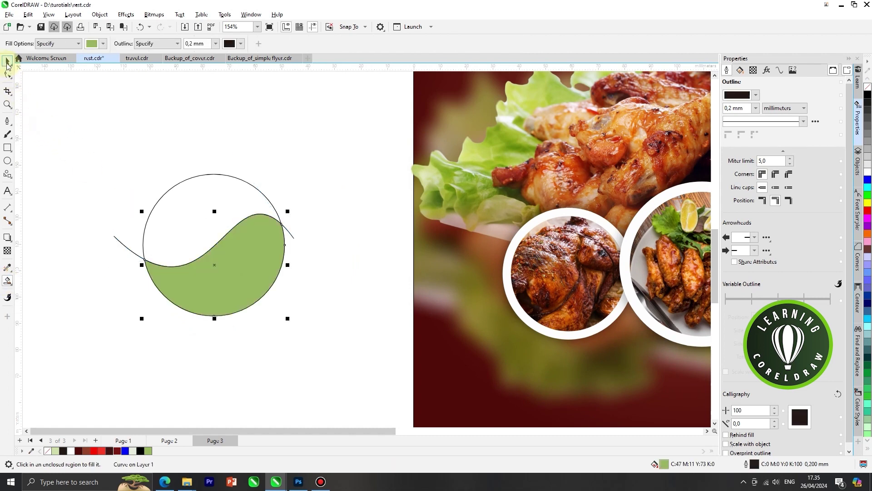
Delete the original circle and the S curve, keeping only the green filled shape.
{"action": "left_click", "coordinate": [7, 64]}
{"action": "left_click_drag", "start_coordinate": [219, 179], "coordinate": [262, 136]}
{"action": "key", "text": "Delete"}
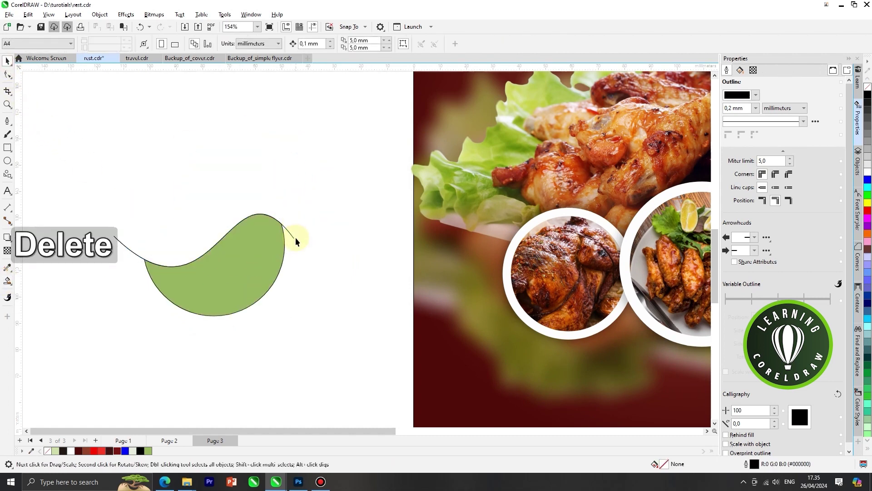
{"action": "left_click", "coordinate": [294, 236]}
{"action": "key", "text": "Delete"}
{"action": "scroll", "coordinate": [295, 223], "scroll_direction": "down", "scroll_amount": 4}
{"action": "scroll", "coordinate": [283, 243], "scroll_direction": "up", "scroll_amount": 1}
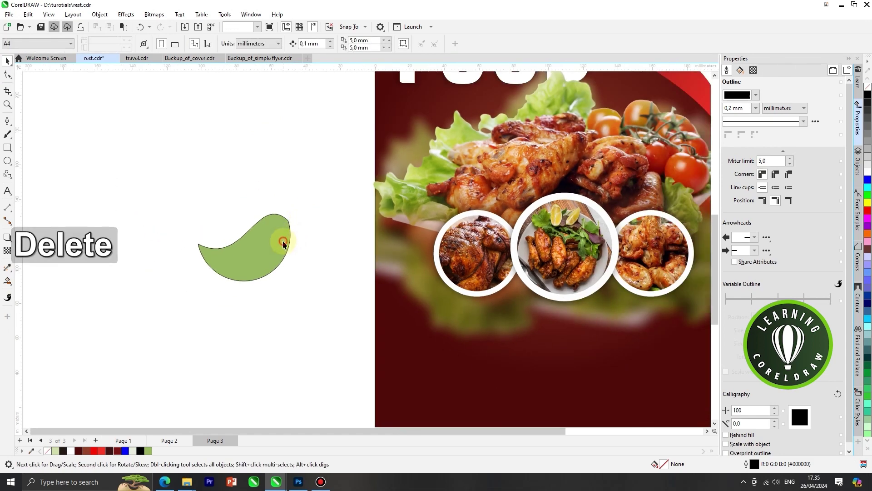
Start node editing on the green shape and select the corner node at its upper right end.
{"action": "left_click", "coordinate": [283, 243]}
{"action": "scroll", "coordinate": [284, 238], "scroll_direction": "up", "scroll_amount": 4}
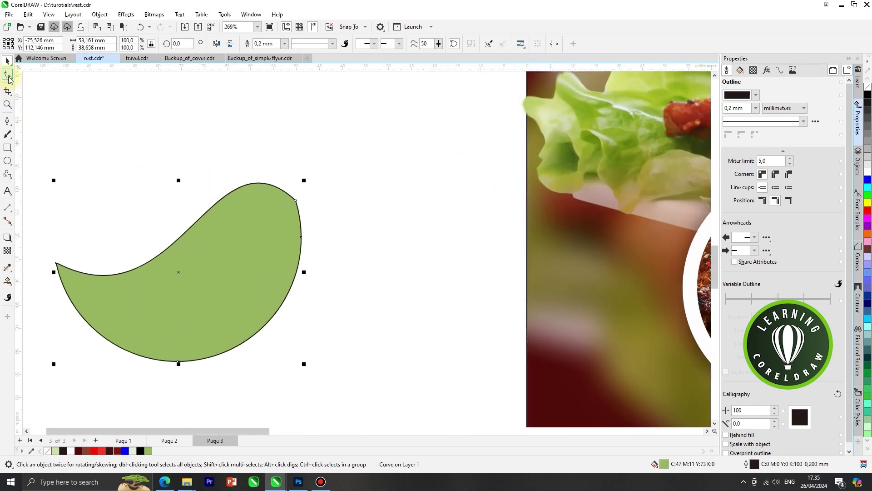
{"action": "left_click", "coordinate": [8, 75]}
{"action": "scroll", "coordinate": [308, 198], "scroll_direction": "up", "scroll_amount": 2}
{"action": "left_click", "coordinate": [296, 202]}
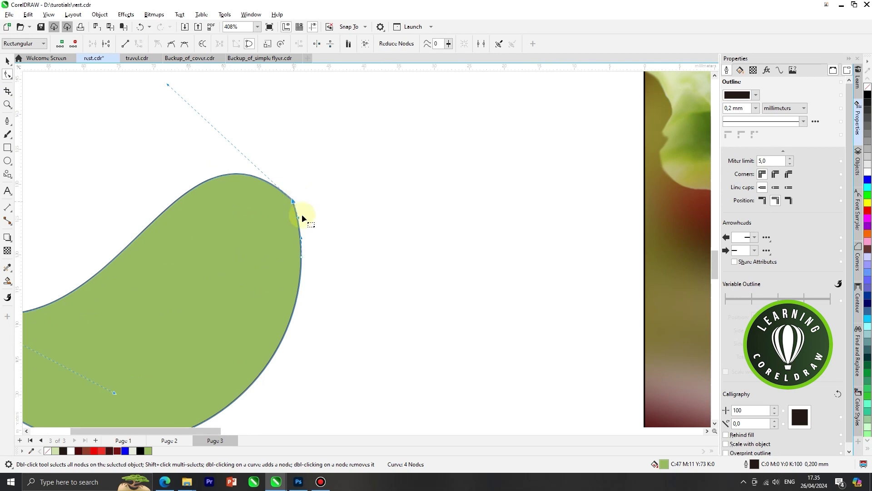
{"action": "right_click", "coordinate": [295, 203]}
{"action": "left_click", "coordinate": [318, 217]}
{"action": "scroll", "coordinate": [336, 208], "scroll_direction": "down", "scroll_amount": 3}
{"action": "key", "text": "ctrl+z"}
Round the green shape's upper right corner by pulling its handle outward and deleting the extra node on the right edge.
{"action": "scroll", "coordinate": [318, 218], "scroll_direction": "up", "scroll_amount": 6}
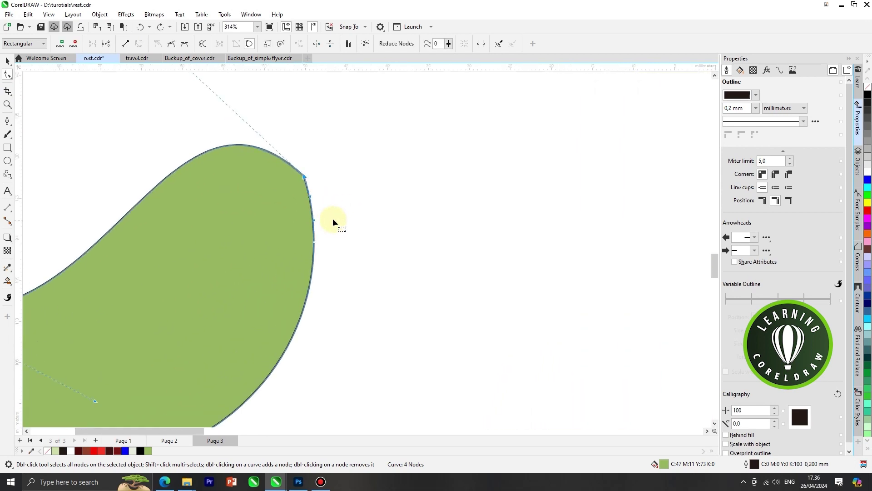
{"action": "left_click_drag", "start_coordinate": [310, 199], "coordinate": [326, 195]}
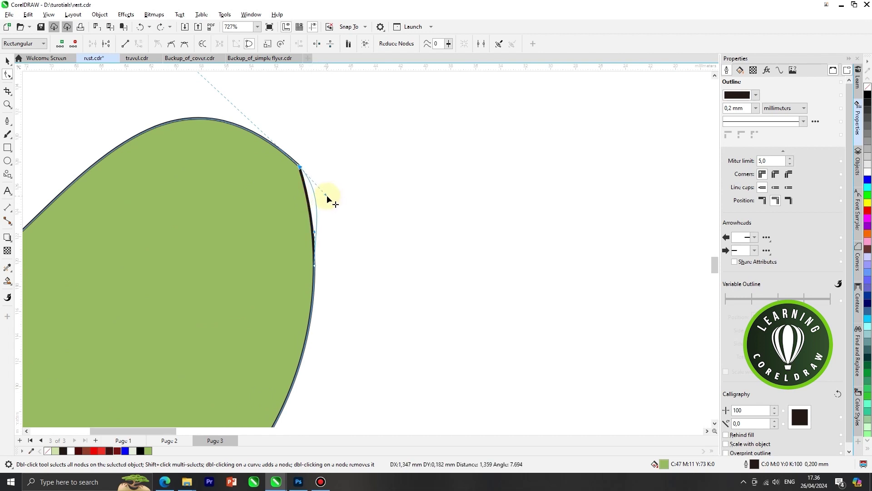
{"action": "double_click", "coordinate": [315, 265]}
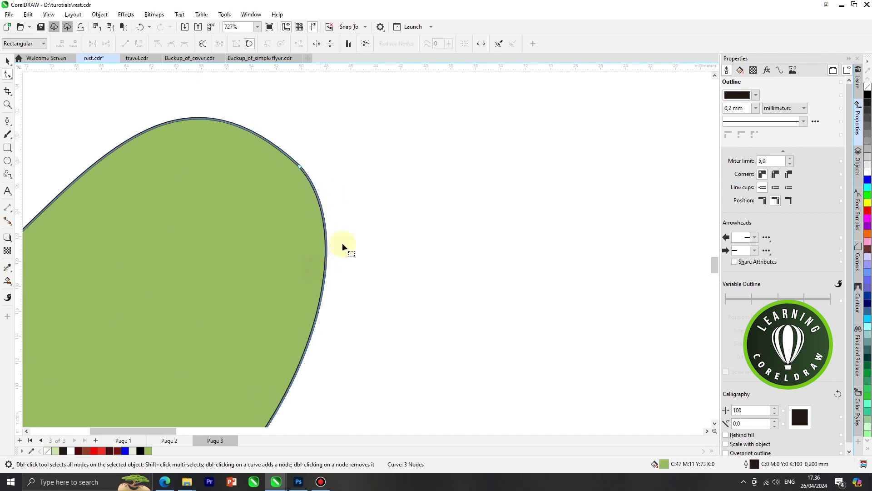
{"action": "scroll", "coordinate": [345, 234], "scroll_direction": "down", "scroll_amount": 3}
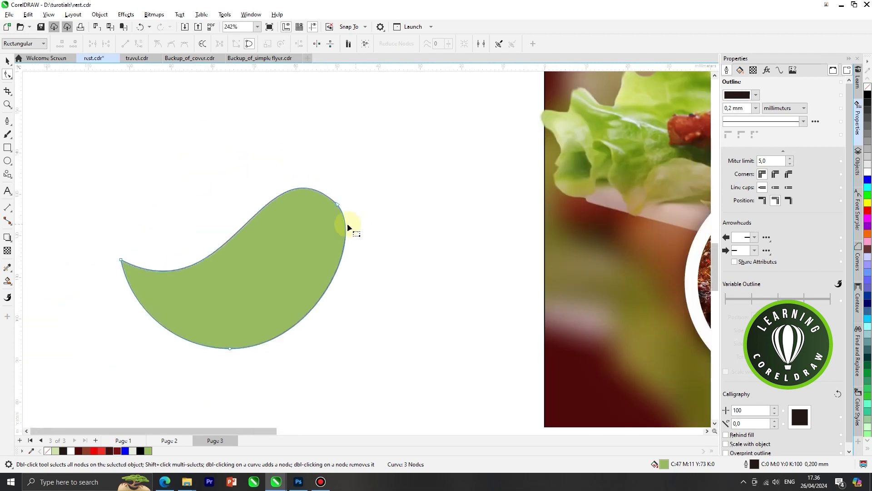
Fill the curved shape with red (R238 G44 B42) and remove its outline.
{"action": "left_click", "coordinate": [8, 60]}
{"action": "scroll", "coordinate": [318, 238], "scroll_direction": "down", "scroll_amount": 3}
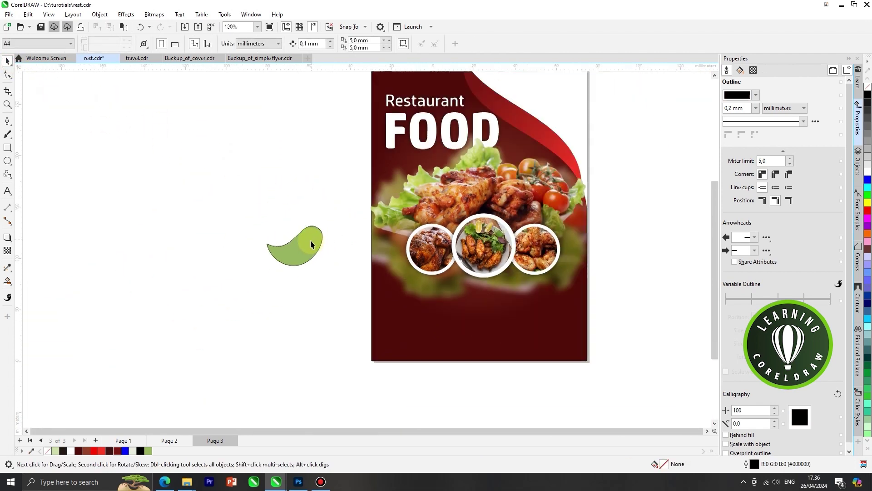
{"action": "left_click", "coordinate": [100, 451]}
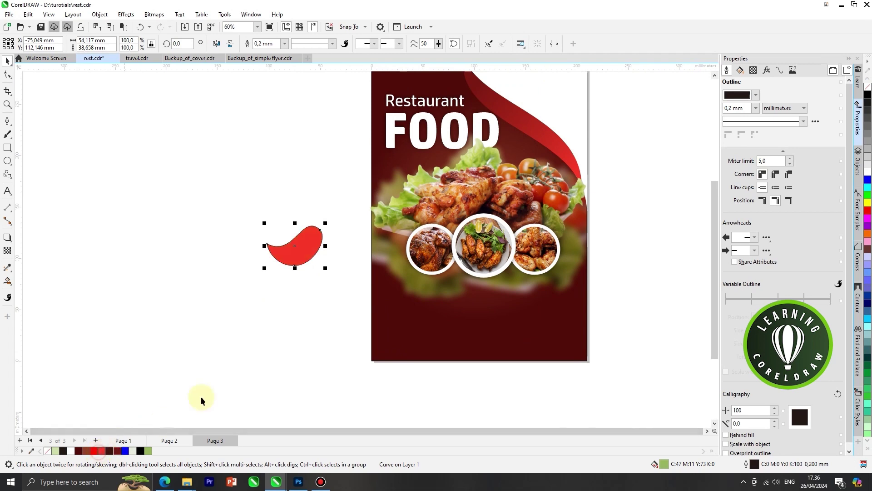
{"action": "scroll", "coordinate": [201, 400], "scroll_direction": "up", "scroll_amount": 2}
{"action": "right_click", "coordinate": [49, 451]}
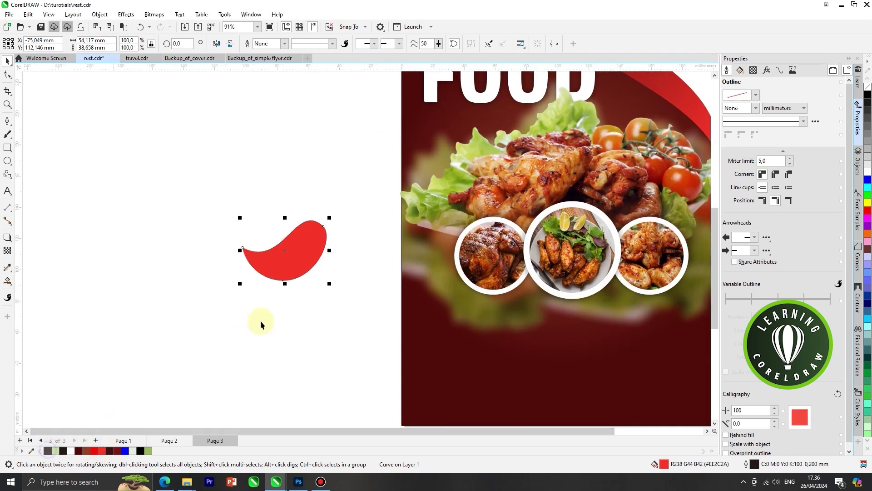
Rotate the red shape clockwise to an angle of about 330 degrees.
{"action": "left_click", "coordinate": [296, 248]}
{"action": "left_click_drag", "start_coordinate": [331, 216], "coordinate": [358, 224]}
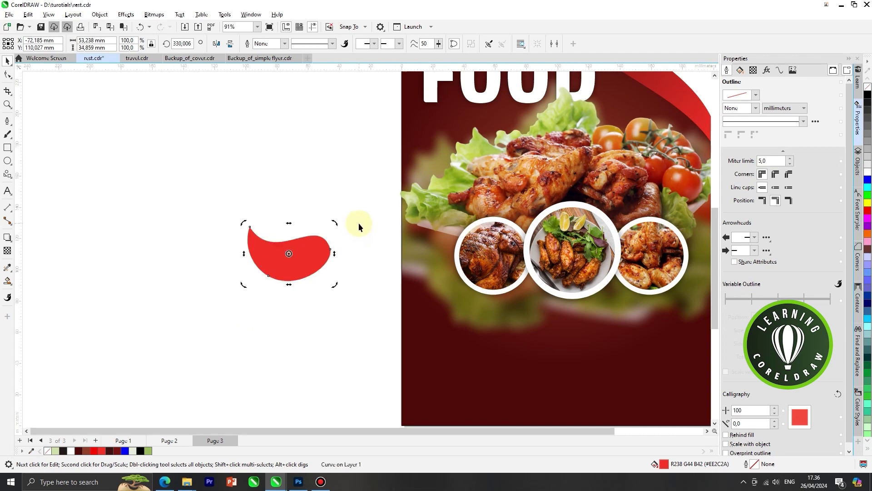
Place the red shape at 80% scale over the lower edge of the left photo circle and copy it onto the middle circle.
{"action": "left_click_drag", "start_coordinate": [293, 254], "coordinate": [548, 289]}
{"action": "scroll", "coordinate": [535, 277], "scroll_direction": "up", "scroll_amount": 1}
{"action": "scroll", "coordinate": [477, 296], "scroll_direction": "up", "scroll_amount": 1}
{"action": "scroll", "coordinate": [489, 293], "scroll_direction": "down", "scroll_amount": 2}
{"action": "scroll", "coordinate": [576, 274], "scroll_direction": "up", "scroll_amount": 1}
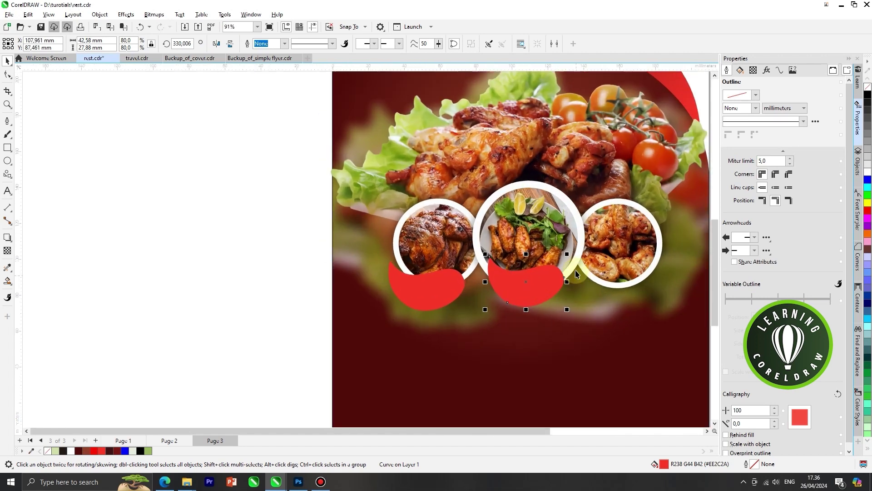
Enlarge the middle red shape to about 50.5 mm wide and move it down to the middle circle's lower edge.
{"action": "left_click_drag", "start_coordinate": [576, 251], "coordinate": [588, 243]}
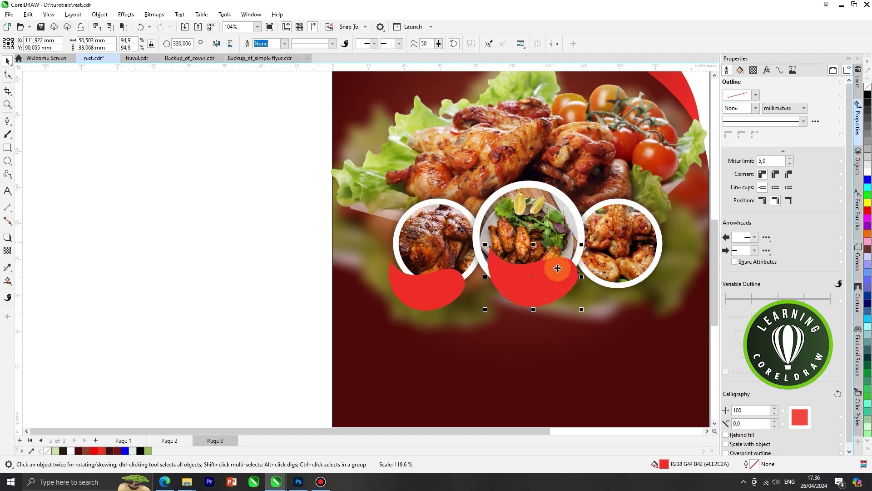
{"action": "left_click_drag", "start_coordinate": [546, 275], "coordinate": [534, 297]}
{"action": "scroll", "coordinate": [474, 293], "scroll_direction": "down", "scroll_amount": 1}
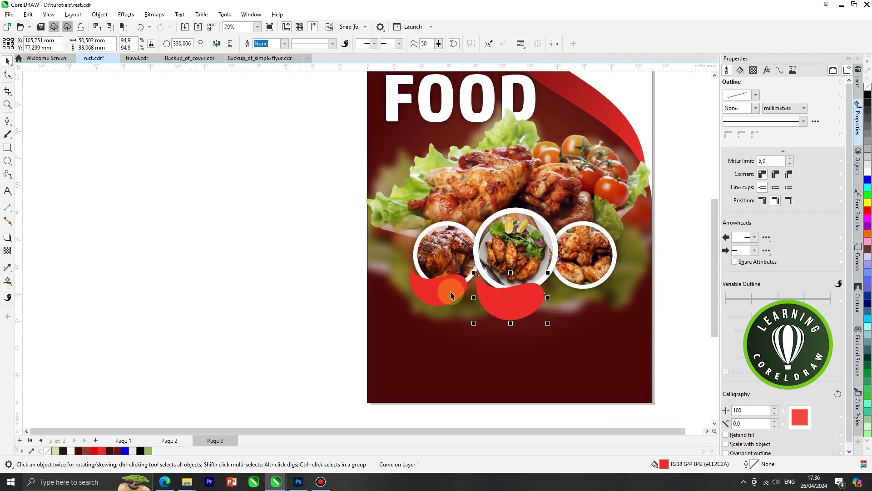
Copy the small left red shape to the lower edge of the right photo circle.
{"action": "left_click", "coordinate": [442, 288]}
{"action": "left_click_drag", "start_coordinate": [481, 287], "coordinate": [581, 292]}
{"action": "scroll", "coordinate": [556, 268], "scroll_direction": "down", "scroll_amount": 1}
{"action": "left_click", "coordinate": [571, 255]}
{"action": "scroll", "coordinate": [508, 272], "scroll_direction": "up", "scroll_amount": 1}
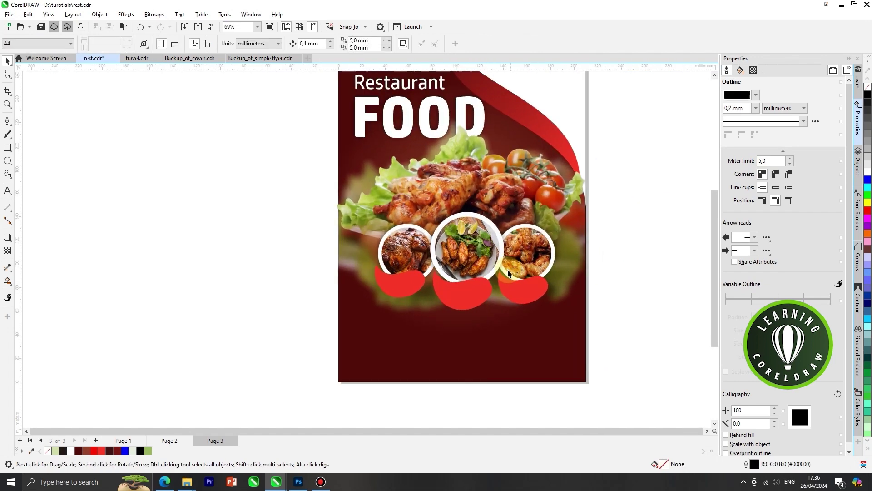
Group the three framed photo circles with their shadows and enlarge the group to about 183 mm wide.
{"action": "left_click", "coordinate": [461, 260]}
{"action": "left_click", "coordinate": [411, 241], "text": "shift"}
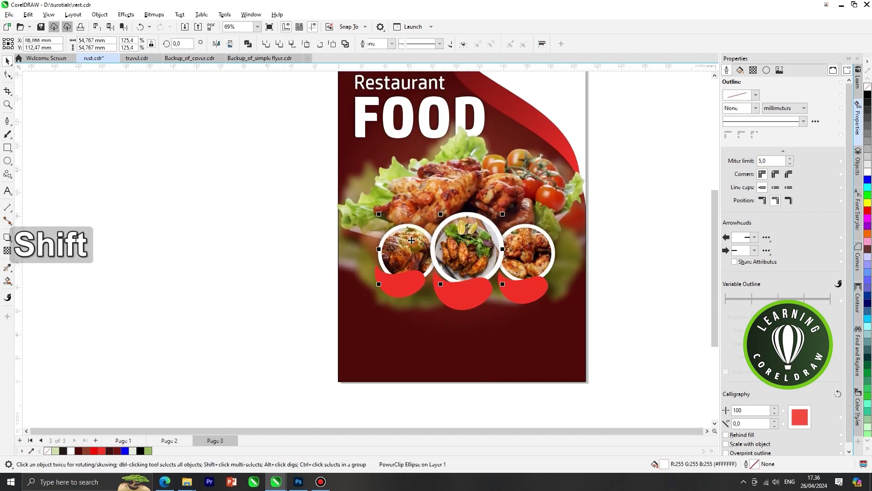
{"action": "left_click_drag", "start_coordinate": [292, 198], "coordinate": [573, 290]}
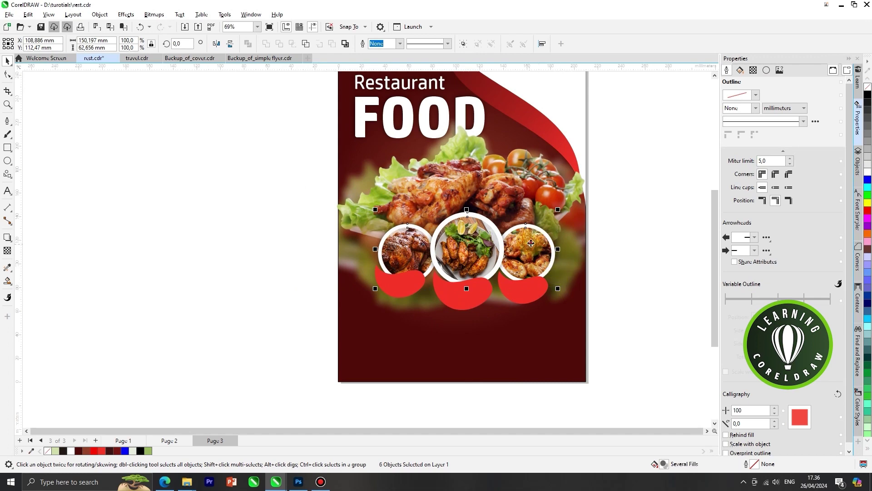
{"action": "left_click_drag", "start_coordinate": [527, 244], "coordinate": [526, 222]}
{"action": "key", "text": "ctrl+z"}
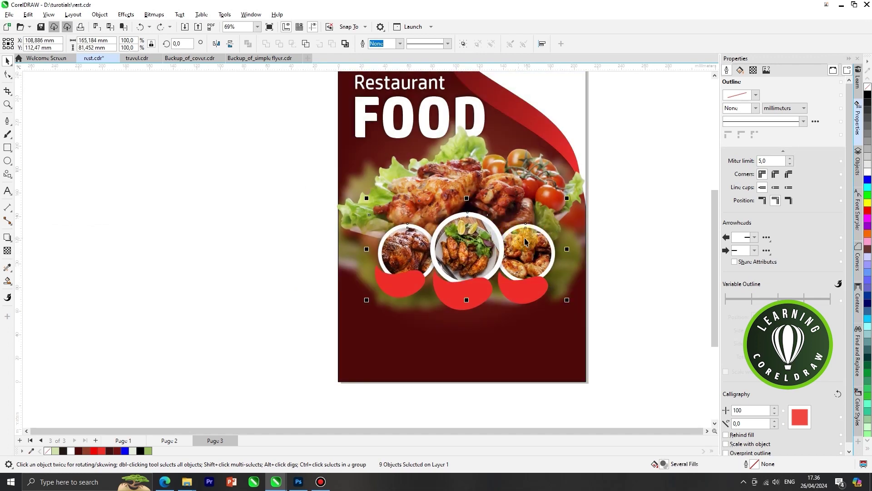
{"action": "key", "text": "ctrl+g"}
{"action": "left_click_drag", "start_coordinate": [568, 198], "coordinate": [576, 191]}
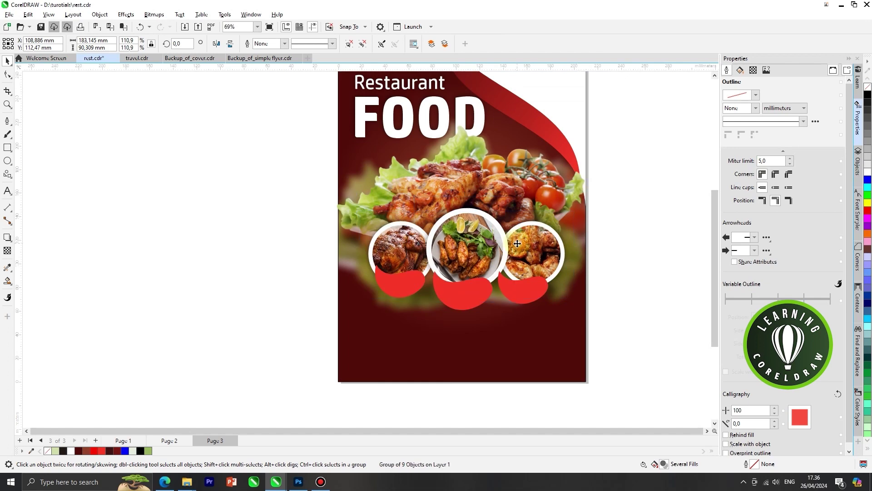
{"action": "left_click", "coordinate": [517, 244]}
{"action": "left_click", "coordinate": [611, 251]}
Move the middle red shape slightly down and rotate it to about 334.3 degrees to follow the middle circle's edge.
{"action": "scroll", "coordinate": [492, 296], "scroll_direction": "up", "scroll_amount": 1}
{"action": "left_click", "coordinate": [457, 294]}
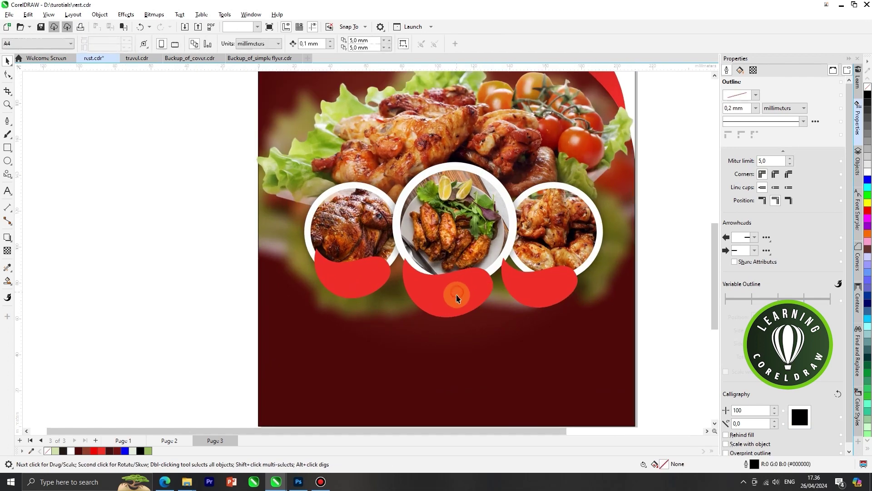
{"action": "left_click", "coordinate": [456, 294]}
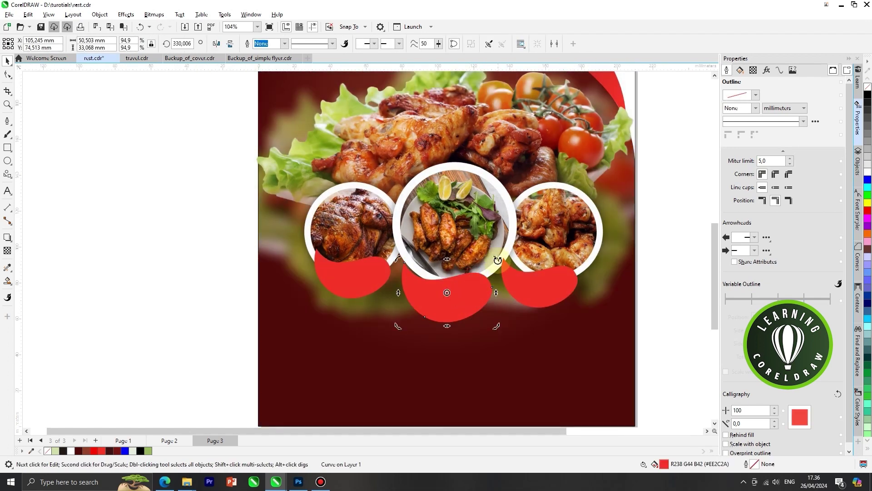
Rotate the right red shape to about 338.7 degrees and shift it to sit centred under the right photo circle.
{"action": "left_click", "coordinate": [543, 290]}
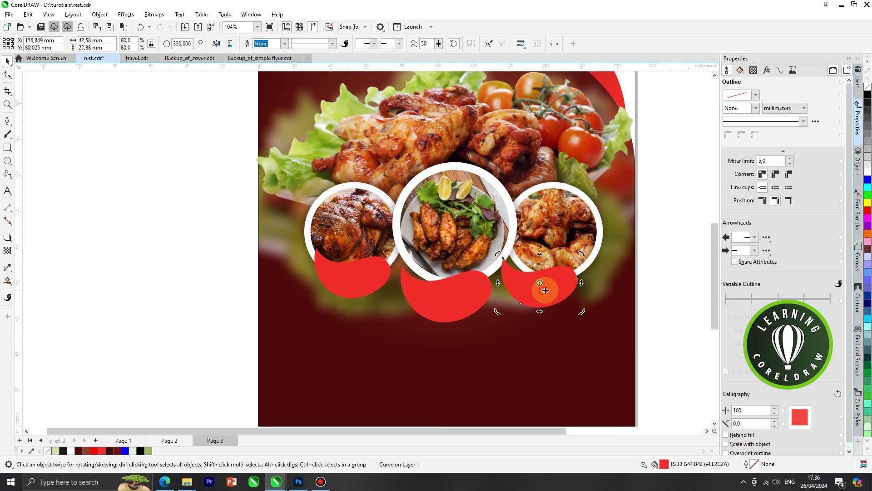
{"action": "left_click_drag", "start_coordinate": [583, 255], "coordinate": [583, 244]}
{"action": "left_click", "coordinate": [619, 248]}
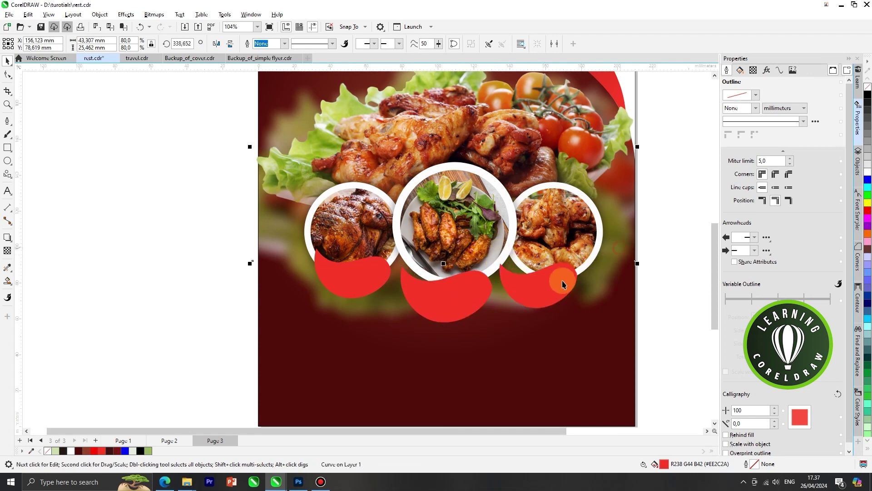
{"action": "left_click_drag", "start_coordinate": [562, 279], "coordinate": [565, 288]}
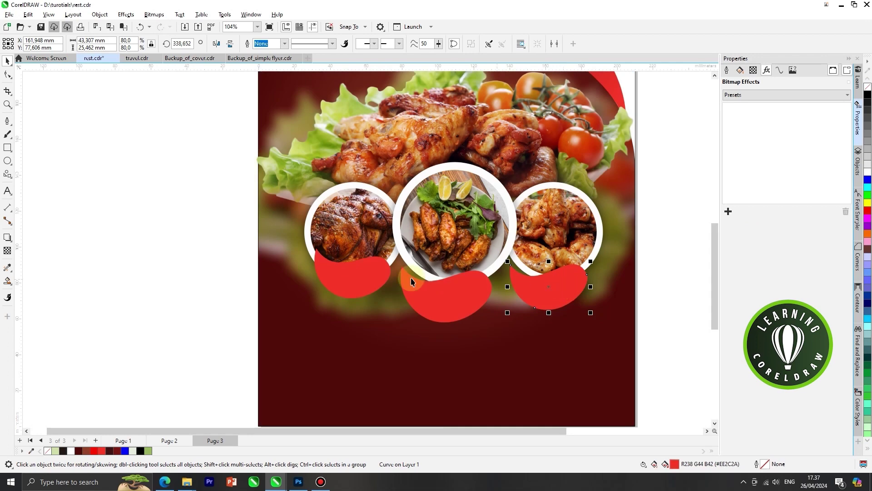
Move the left red shape down and rotate it slightly counterclockwise to fit under the left photo circle.
{"action": "left_click_drag", "start_coordinate": [371, 279], "coordinate": [367, 287]}
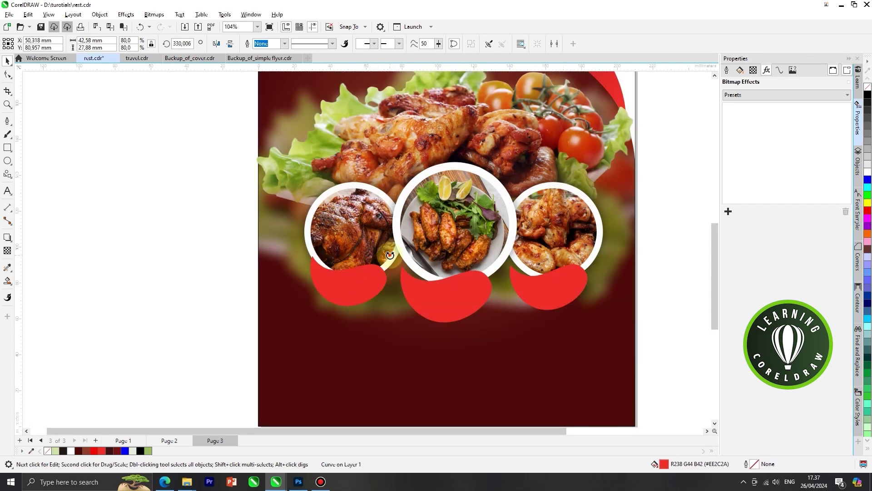
{"action": "left_click_drag", "start_coordinate": [390, 256], "coordinate": [389, 248]}
{"action": "left_click", "coordinate": [415, 284]}
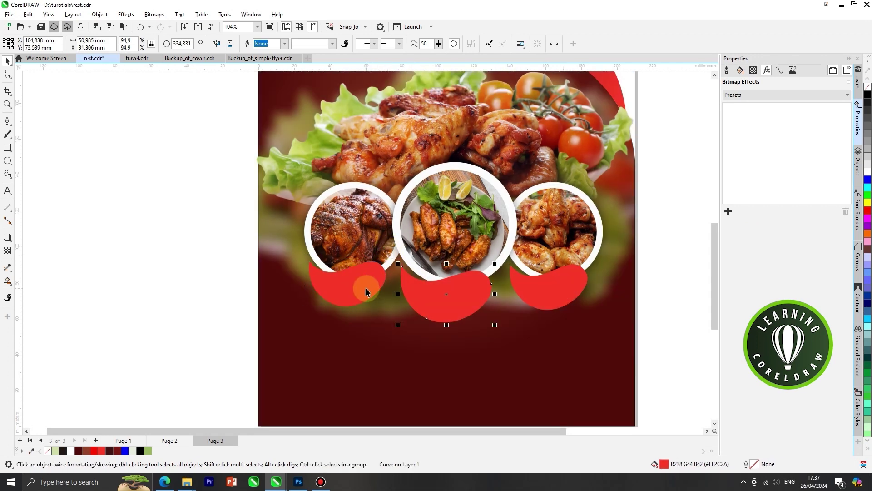
Select the three red shapes together with the photo circles and move them up about 5 mm.
{"action": "left_click_drag", "start_coordinate": [366, 289], "coordinate": [368, 292]}
{"action": "scroll", "coordinate": [435, 281], "scroll_direction": "down", "scroll_amount": 2}
{"action": "left_click", "coordinate": [631, 277]}
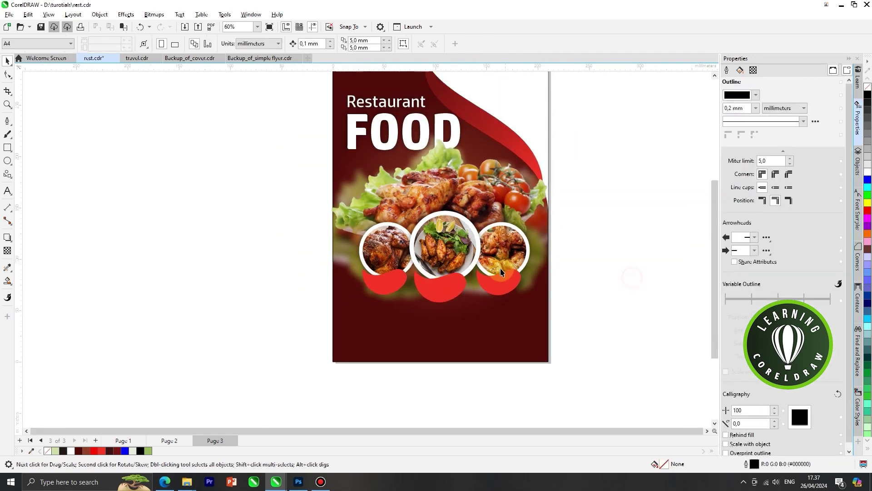
{"action": "scroll", "coordinate": [500, 269], "scroll_direction": "down", "scroll_amount": 1}
{"action": "left_click", "coordinate": [545, 276]}
{"action": "left_click_drag", "start_coordinate": [560, 224], "coordinate": [385, 296]}
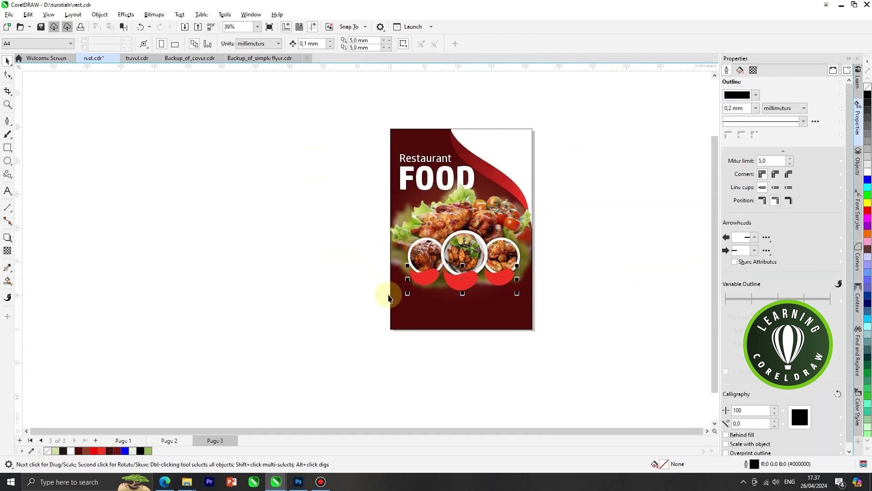
{"action": "scroll", "coordinate": [460, 260], "scroll_direction": "up", "scroll_amount": 1}
{"action": "left_click", "coordinate": [460, 235], "text": "shift"}
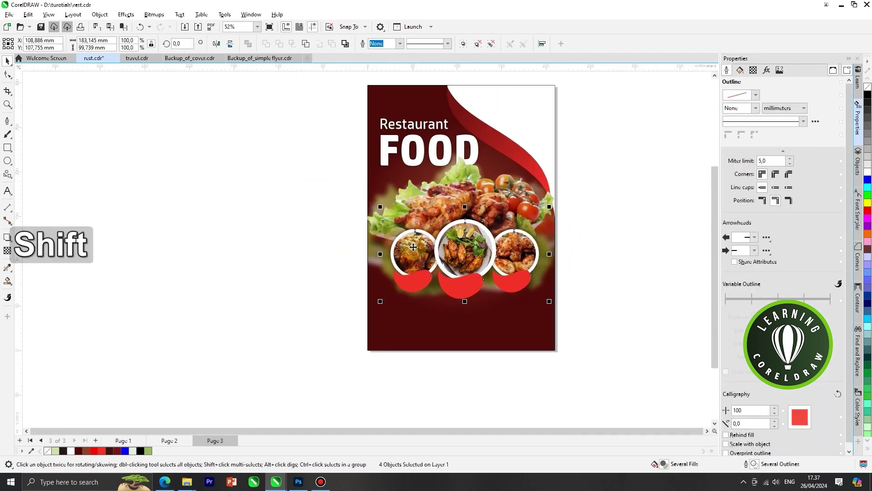
{"action": "left_click_drag", "start_coordinate": [423, 251], "coordinate": [423, 242]}
{"action": "left_click", "coordinate": [628, 247]}
Paste the three "$49 Lorem Ipsum" price texts and position them over the red shapes.
{"action": "scroll", "coordinate": [488, 233], "scroll_direction": "up", "scroll_amount": 1}
{"action": "key", "text": "ctrl+v"}
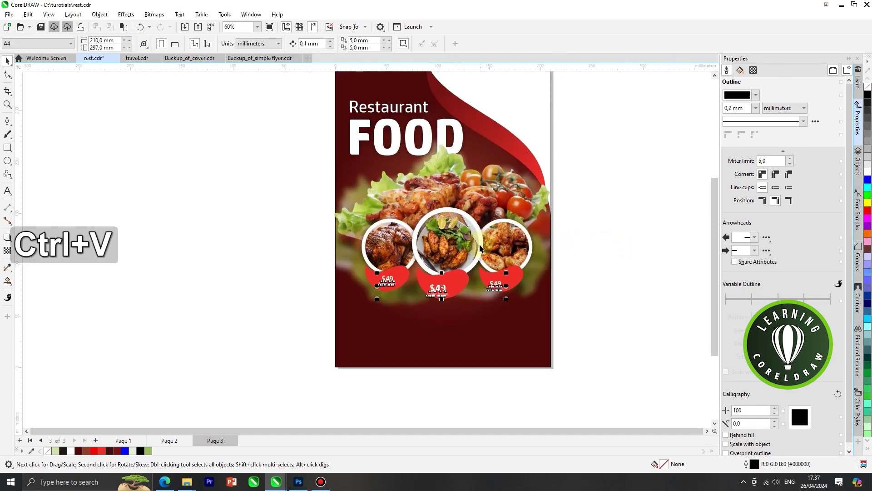
{"action": "scroll", "coordinate": [440, 282], "scroll_direction": "up", "scroll_amount": 3}
{"action": "left_click_drag", "start_coordinate": [443, 283], "coordinate": [448, 278]}
{"action": "left_click", "coordinate": [615, 268]}
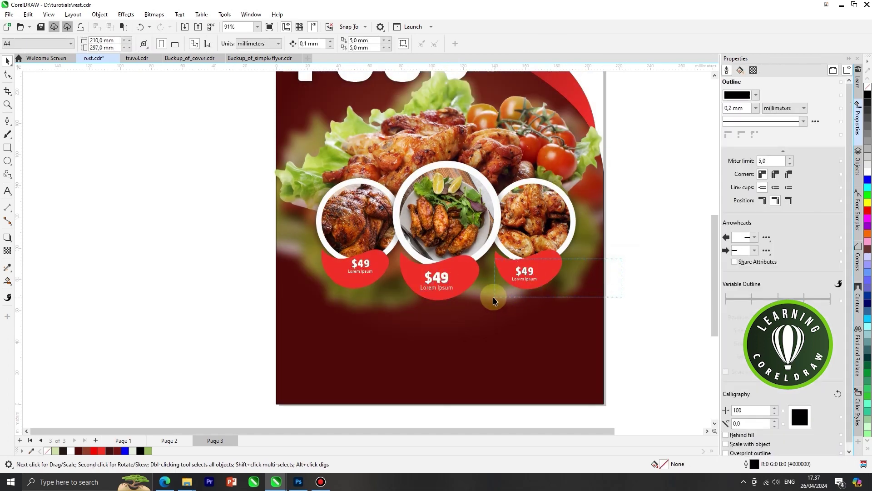
Nudge the "$49 Lorem Ipsum" text below the right photo further into its red shape.
{"action": "left_click", "coordinate": [523, 274]}
{"action": "scroll", "coordinate": [522, 274], "scroll_direction": "up", "scroll_amount": 2}
{"action": "left_click_drag", "start_coordinate": [532, 273], "coordinate": [539, 274]}
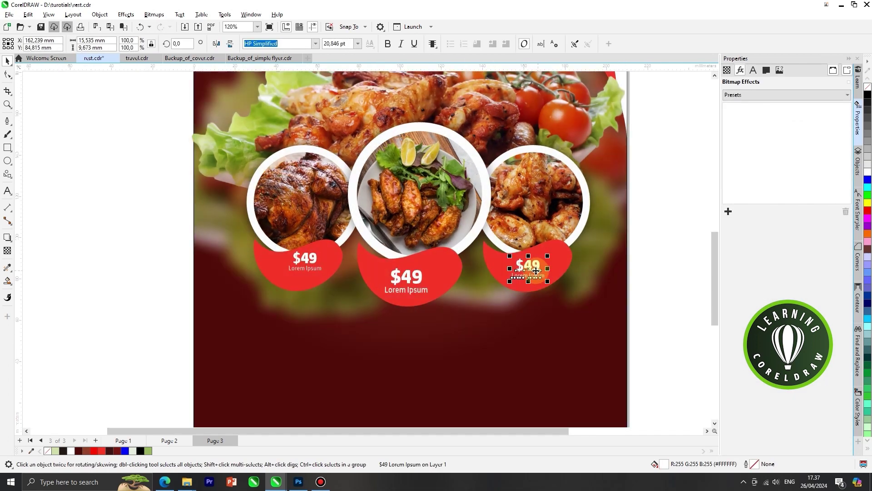
Move the left photo's price text slightly down and left, then centre it horizontally on its red shape.
{"action": "scroll", "coordinate": [527, 273], "scroll_direction": "down", "scroll_amount": 3}
{"action": "left_click_drag", "start_coordinate": [301, 246], "coordinate": [417, 287]}
{"action": "scroll", "coordinate": [388, 264], "scroll_direction": "up", "scroll_amount": 2}
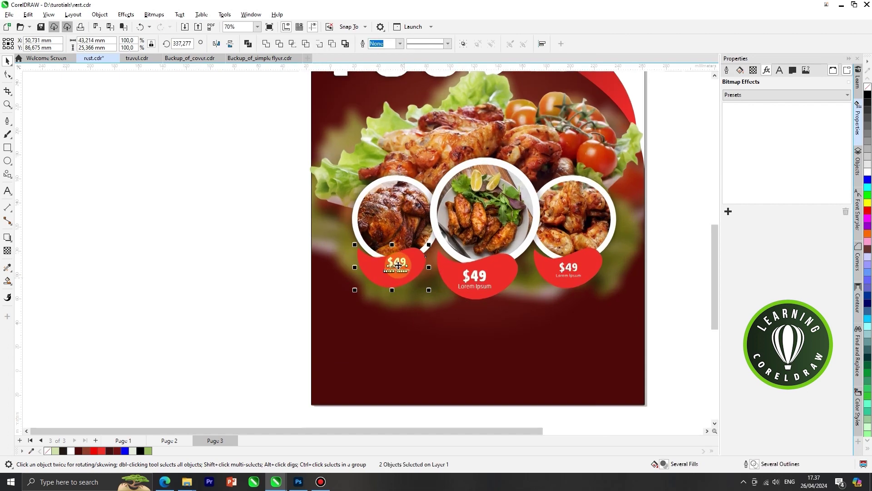
{"action": "left_click_drag", "start_coordinate": [267, 256], "coordinate": [418, 293]}
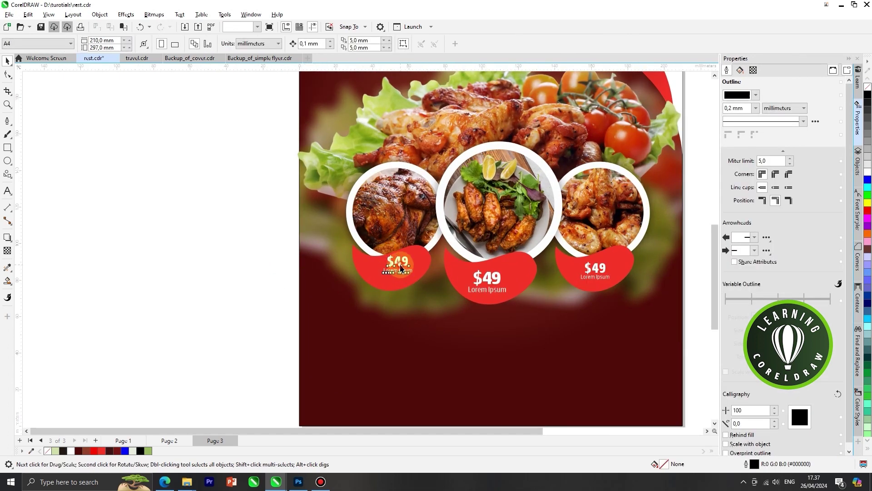
{"action": "left_click_drag", "start_coordinate": [400, 266], "coordinate": [394, 271]}
{"action": "left_click", "coordinate": [426, 261], "text": "shift"}
{"action": "key", "text": "c"}
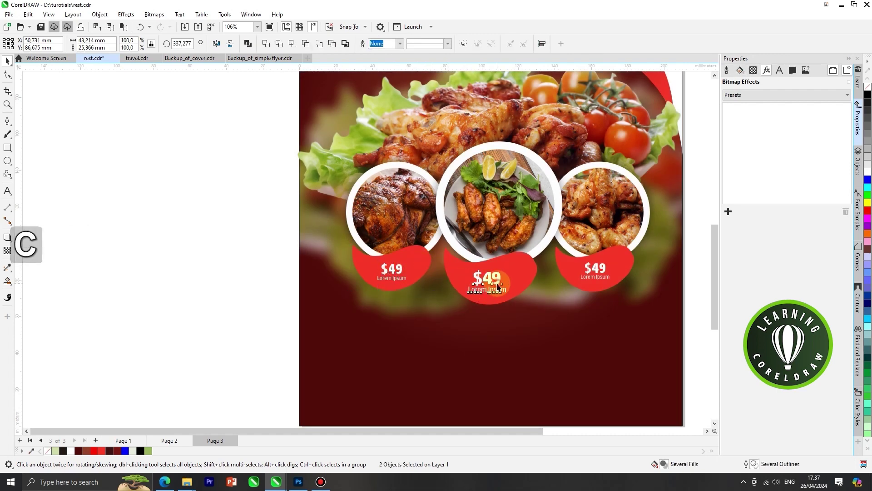
Centre the middle and right price texts horizontally on their own red shapes.
{"action": "left_click", "coordinate": [497, 283]}
{"action": "left_click", "coordinate": [531, 268], "text": "shift"}
{"action": "key", "text": "c"}
{"action": "left_click", "coordinate": [597, 269]}
{"action": "left_click", "coordinate": [629, 260], "text": "shift"}
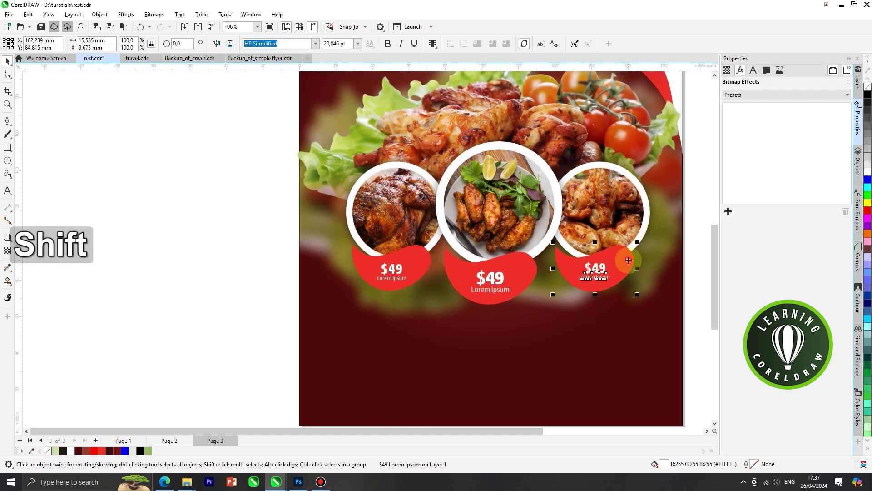
{"action": "key", "text": "c"}
{"action": "scroll", "coordinate": [500, 308], "scroll_direction": "down", "scroll_amount": 2}
{"action": "left_click", "coordinate": [644, 293]}
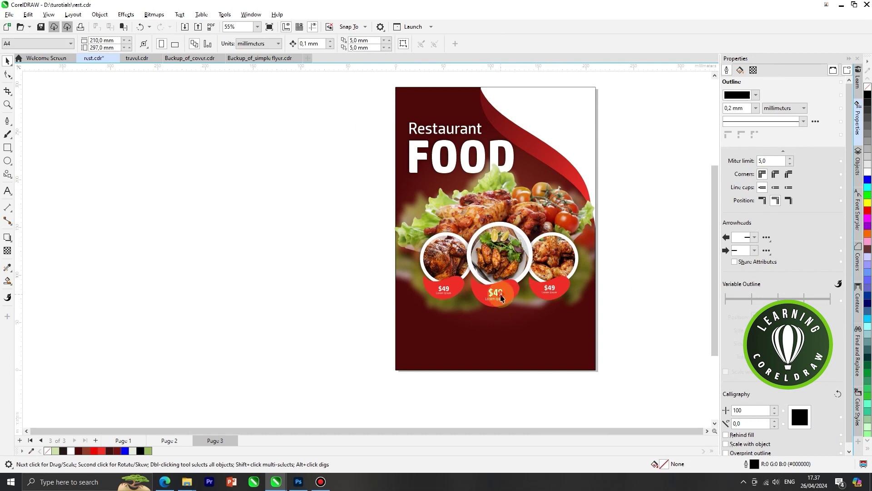
Select the three "$49 Lorem Ipsum" texts together and enlarge them to about 103%.
{"action": "left_click", "coordinate": [501, 297]}
{"action": "scroll", "coordinate": [501, 297], "scroll_direction": "up", "scroll_amount": 1}
{"action": "left_click", "coordinate": [559, 289], "text": "shift"}
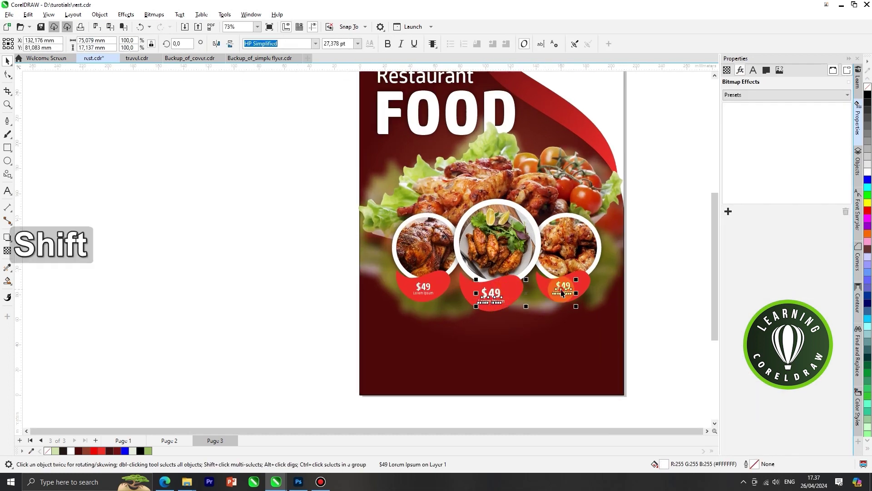
{"action": "left_click", "coordinate": [424, 289], "text": "shift"}
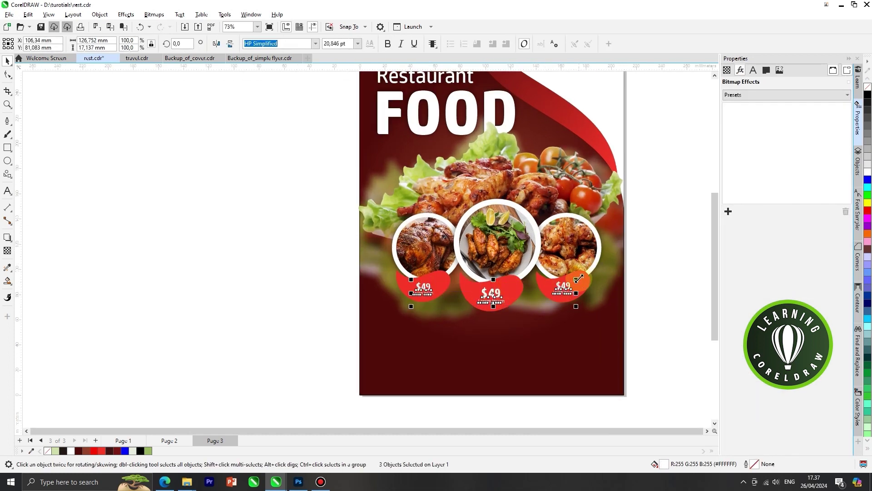
{"action": "left_click_drag", "start_coordinate": [578, 278], "coordinate": [568, 273]}
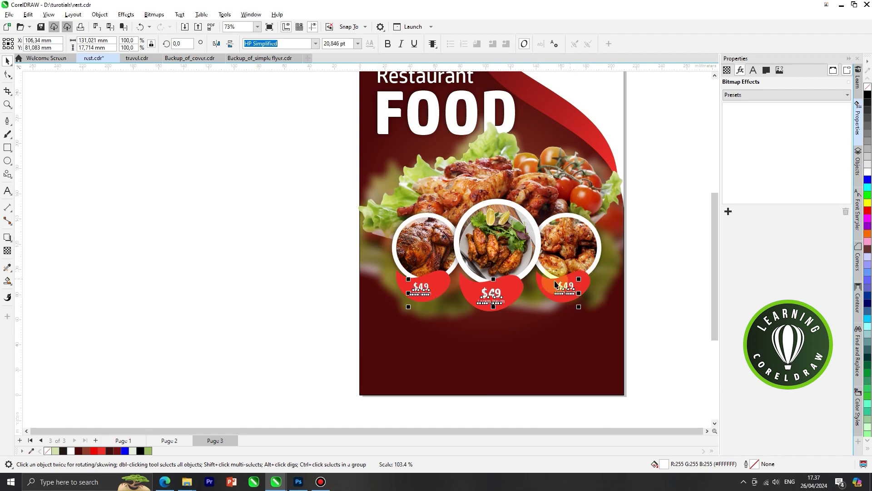
{"action": "scroll", "coordinate": [615, 283], "scroll_direction": "down", "scroll_amount": 1}
{"action": "left_click", "coordinate": [615, 282]}
{"action": "scroll", "coordinate": [610, 283], "scroll_direction": "down", "scroll_amount": 1}
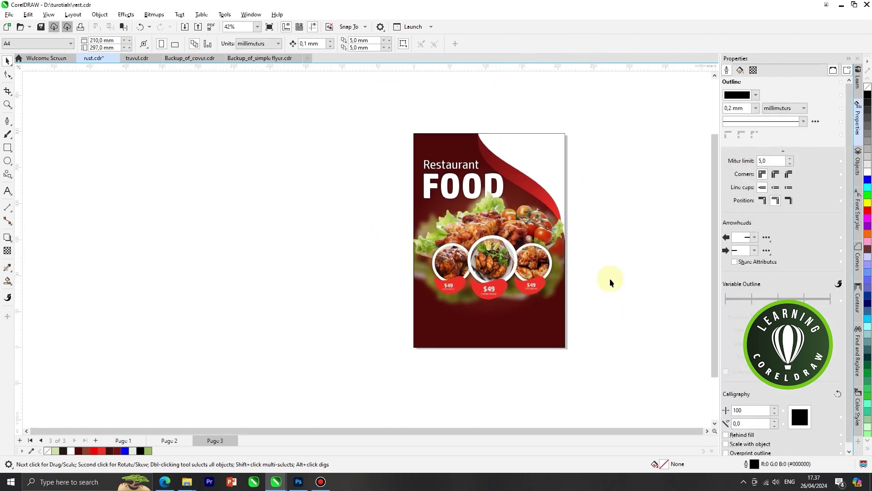
Select the photo circles, red shapes and price texts together and move them slightly down the flyer.
{"action": "scroll", "coordinate": [557, 187], "scroll_direction": "up", "scroll_amount": 2}
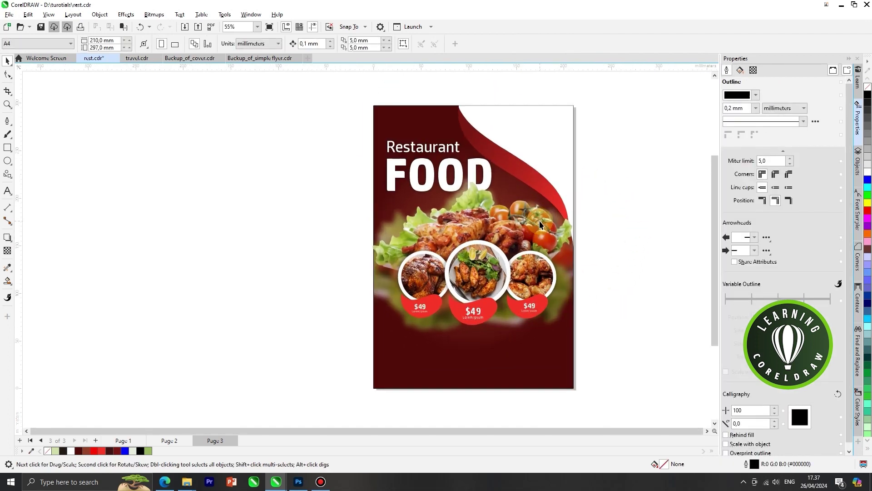
{"action": "scroll", "coordinate": [523, 219], "scroll_direction": "up", "scroll_amount": 1}
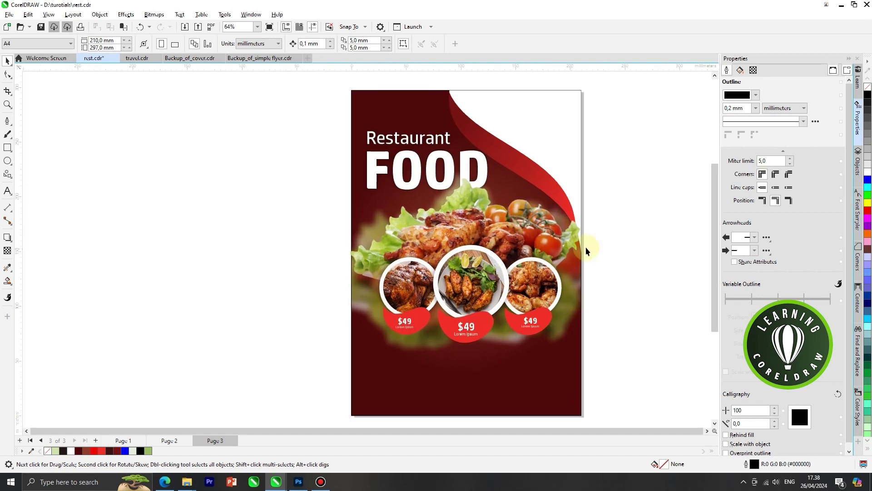
{"action": "left_click_drag", "start_coordinate": [553, 322], "coordinate": [362, 356]}
{"action": "scroll", "coordinate": [485, 290], "scroll_direction": "up", "scroll_amount": 1}
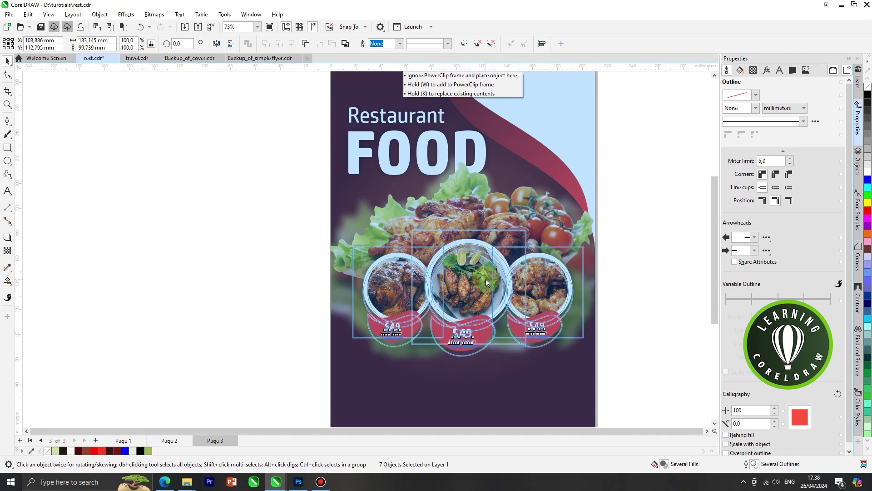
{"action": "scroll", "coordinate": [486, 278], "scroll_direction": "down", "scroll_amount": 3}
{"action": "left_click", "coordinate": [609, 258]}
Move the large chicken platter image about 2 mm up and 2 mm to the left.
{"action": "left_click", "coordinate": [515, 246]}
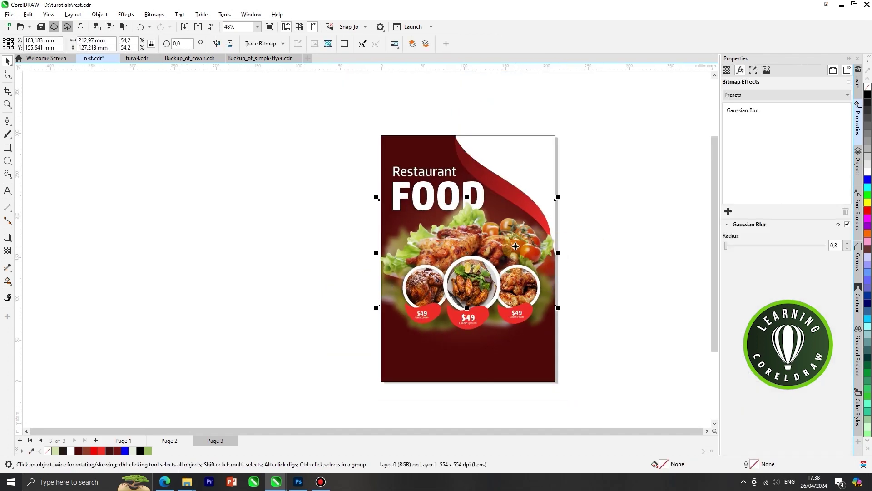
{"action": "left_click_drag", "start_coordinate": [513, 245], "coordinate": [518, 240]}
{"action": "left_click", "coordinate": [620, 221]}
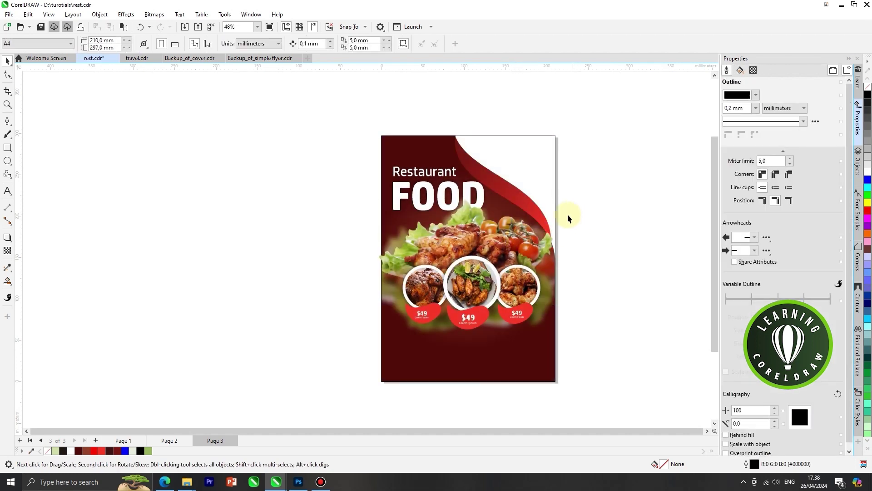
{"action": "scroll", "coordinate": [568, 216], "scroll_direction": "down", "scroll_amount": 1}
{"action": "scroll", "coordinate": [642, 230], "scroll_direction": "up", "scroll_amount": 1}
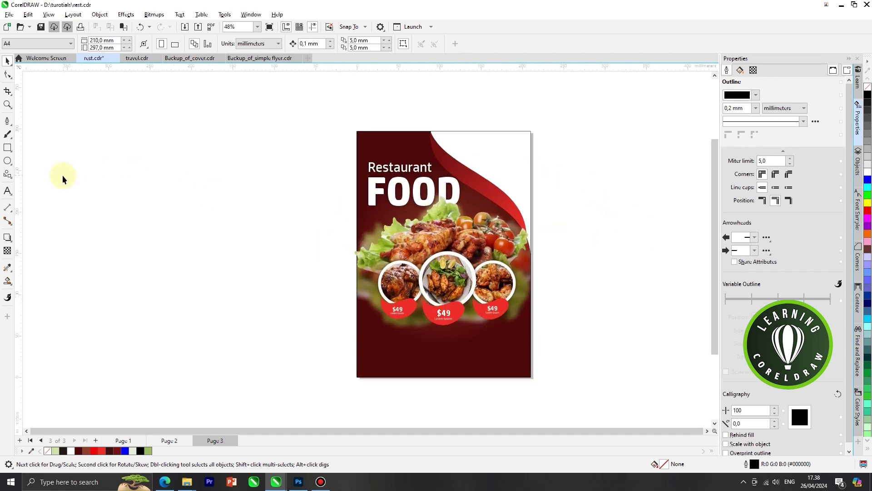
Draw a circle about 41 mm in diameter over the tomatoes beside the chicken.
{"action": "left_click", "coordinate": [7, 161]}
{"action": "scroll", "coordinate": [493, 226], "scroll_direction": "up", "scroll_amount": 2}
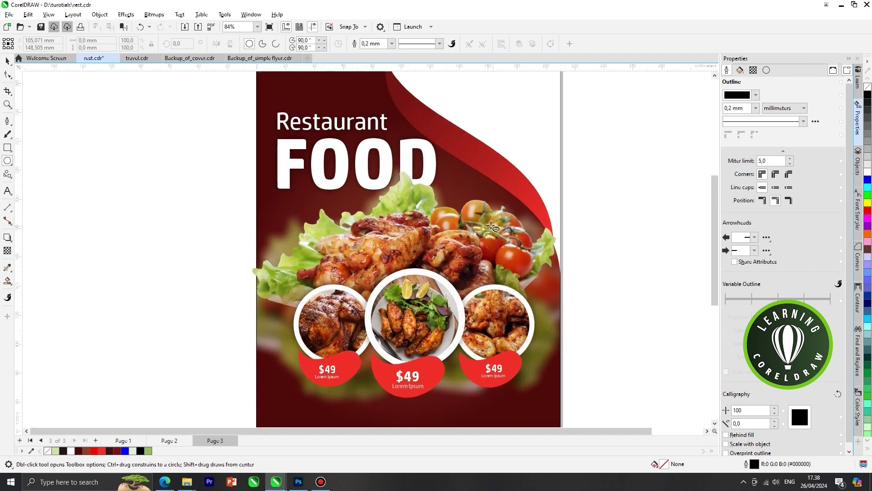
{"action": "left_click_drag", "start_coordinate": [457, 197], "coordinate": [518, 257]}
Fill the new circle with a vertical linear gradient running from dark red at the top to bright red at the bottom.
{"action": "left_click_drag", "start_coordinate": [8, 284], "coordinate": [38, 282]}
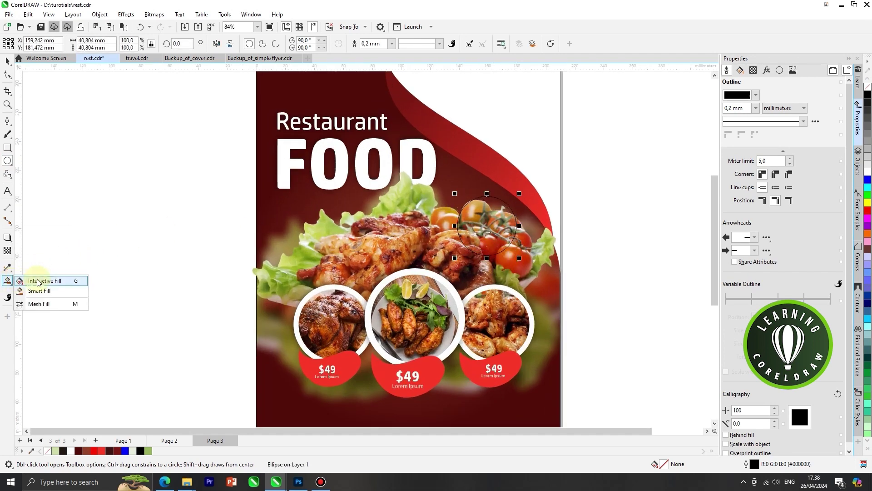
{"action": "left_click", "coordinate": [44, 282]}
{"action": "scroll", "coordinate": [489, 225], "scroll_direction": "up", "scroll_amount": 2}
{"action": "left_click_drag", "start_coordinate": [484, 190], "coordinate": [482, 253]}
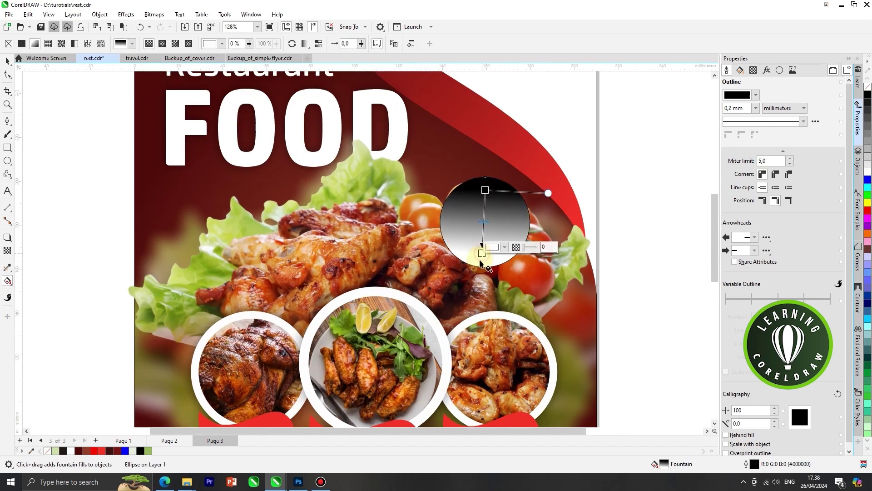
{"action": "left_click", "coordinate": [104, 449]}
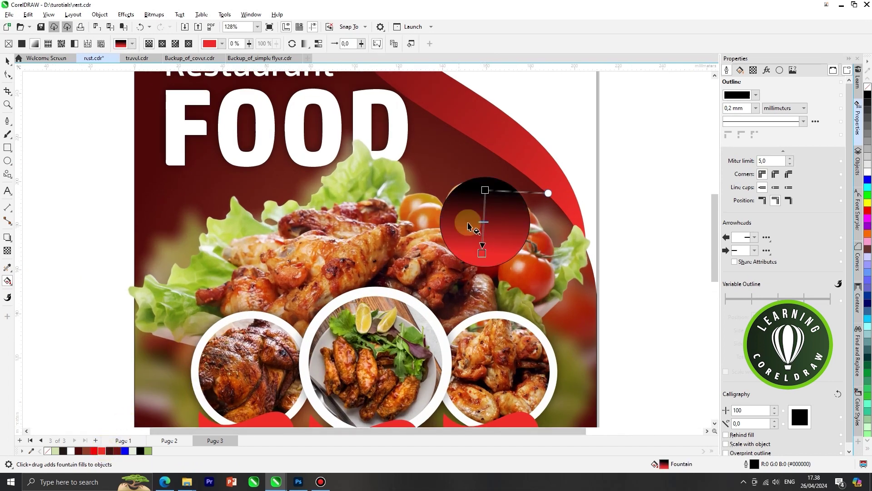
{"action": "left_click", "coordinate": [484, 190]}
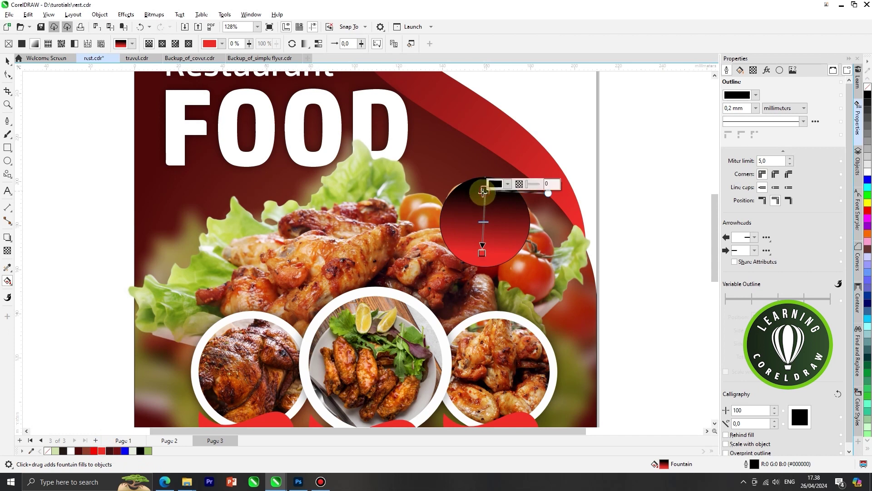
{"action": "left_click", "coordinate": [118, 450]}
{"action": "left_click_drag", "start_coordinate": [482, 255], "coordinate": [484, 257]}
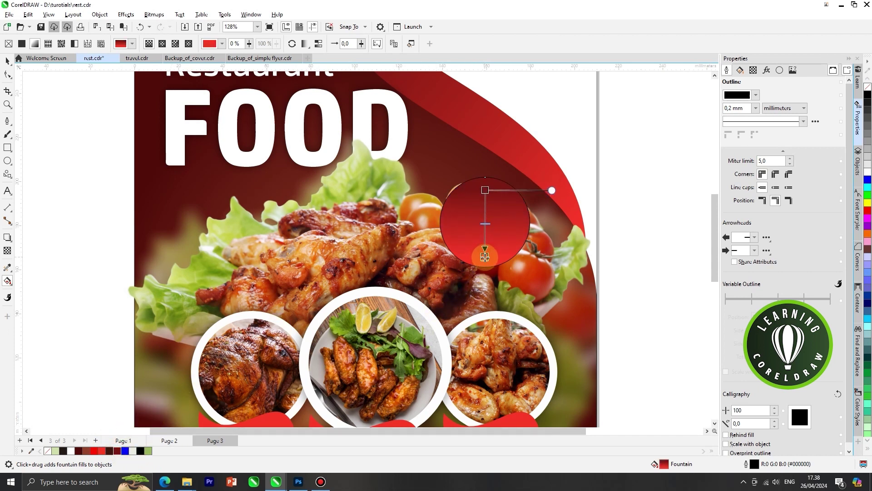
{"action": "left_click_drag", "start_coordinate": [485, 189], "coordinate": [486, 204]}
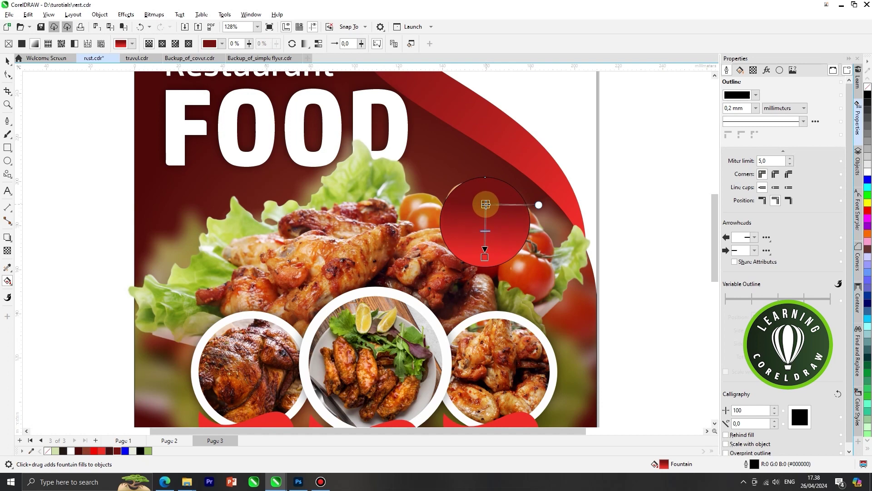
Set the gradient circle's outline width to None.
{"action": "left_click", "coordinate": [9, 62]}
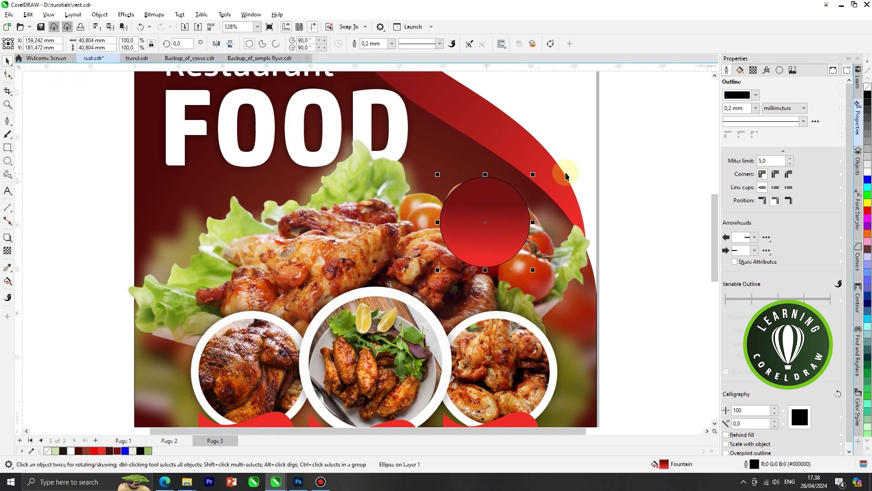
{"action": "left_click", "coordinate": [392, 44]}
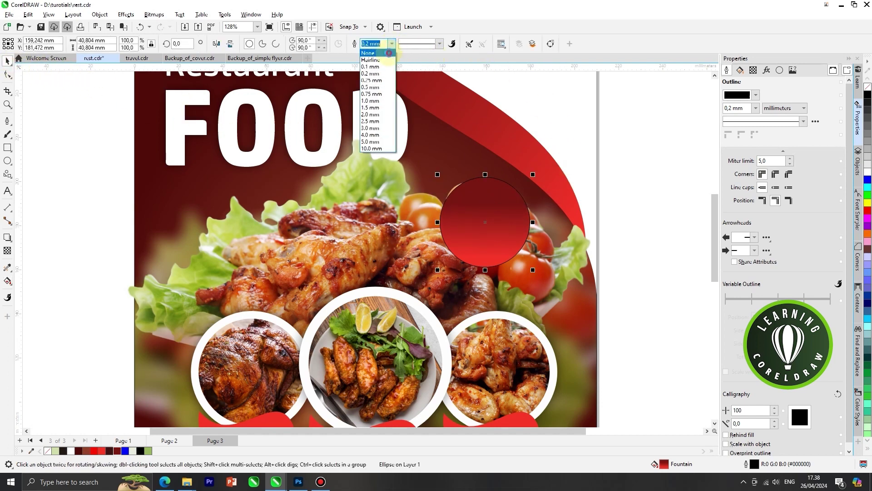
{"action": "left_click", "coordinate": [388, 54]}
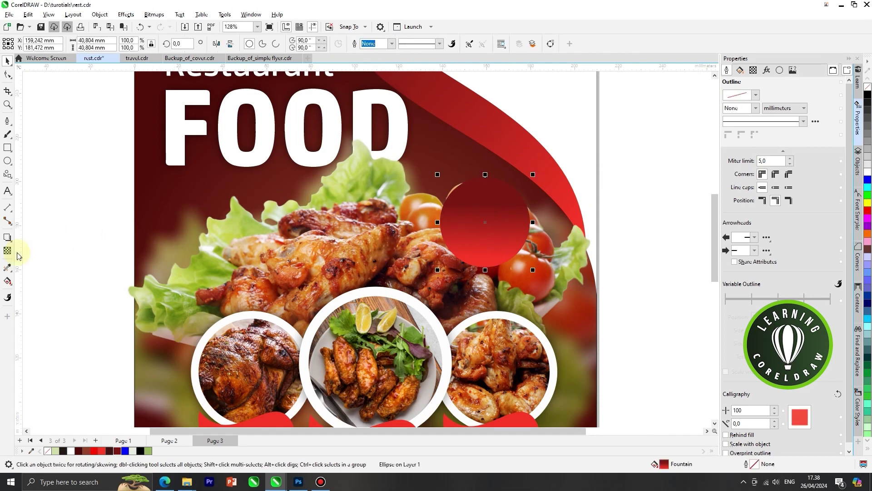
Add an outward contour about 2.9 mm wide around the gradient circle.
{"action": "left_click", "coordinate": [7, 238]}
{"action": "left_click", "coordinate": [27, 246]}
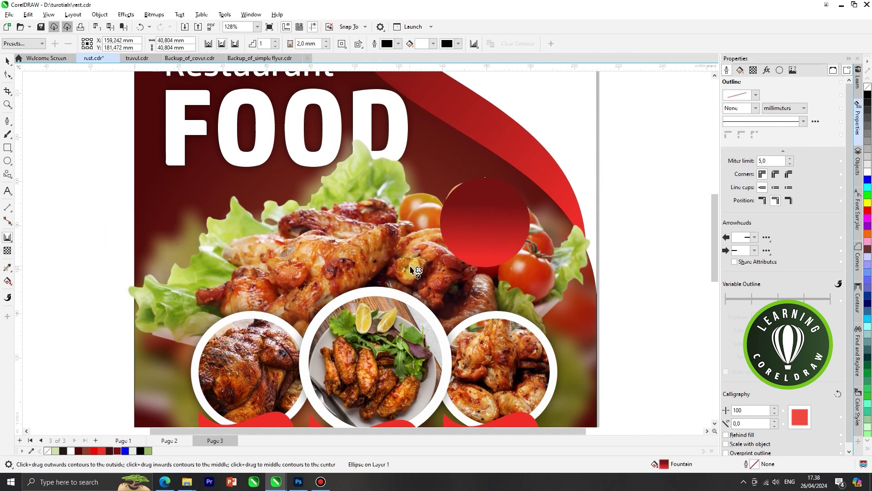
{"action": "scroll", "coordinate": [450, 253], "scroll_direction": "up", "scroll_amount": 2}
{"action": "left_click_drag", "start_coordinate": [458, 240], "coordinate": [438, 252]}
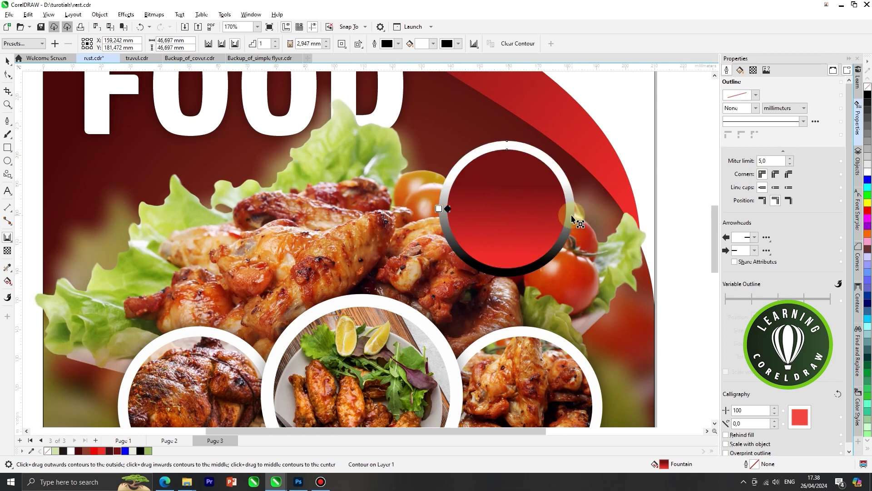
Break the contour ring apart from the gradient circle.
{"action": "right_click", "coordinate": [571, 214]}
{"action": "left_click", "coordinate": [590, 222]}
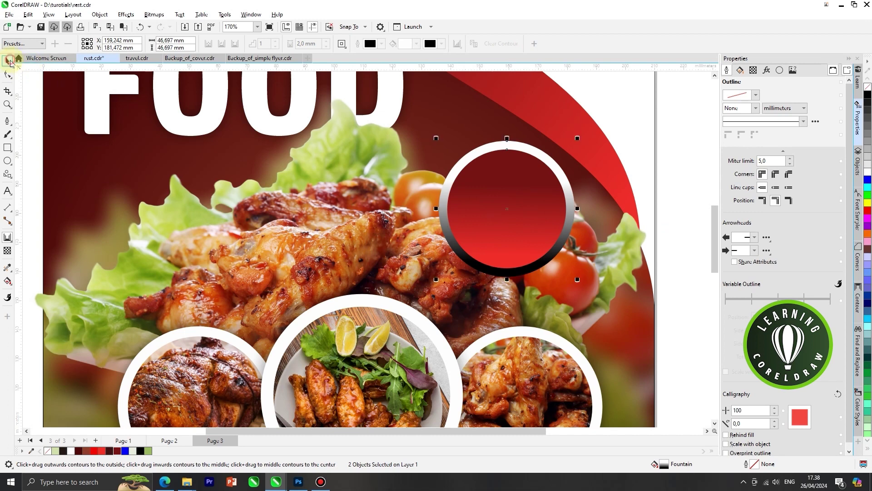
{"action": "left_click", "coordinate": [10, 61]}
{"action": "left_click", "coordinate": [51, 263]}
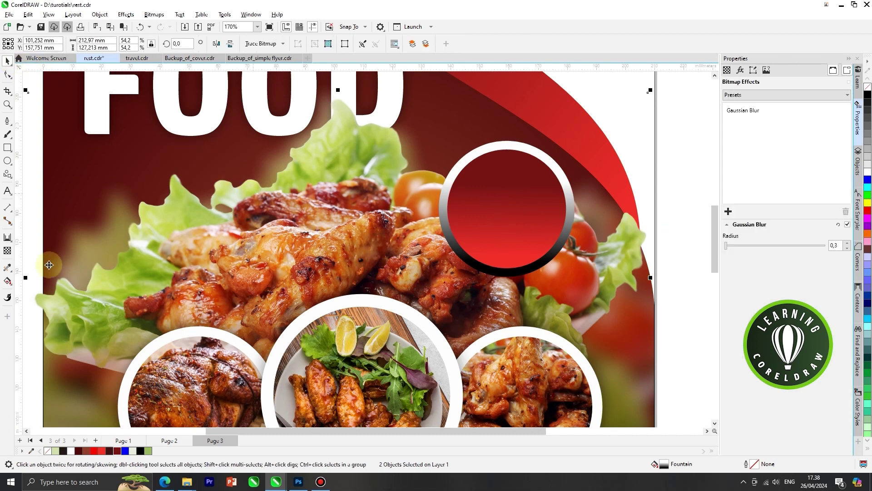
Copy the inner circle's dark-to-bright red gradient fill onto the surrounding ring with the Attributes Eyedropper.
{"action": "left_click", "coordinate": [7, 270]}
{"action": "left_click", "coordinate": [36, 278]}
{"action": "scroll", "coordinate": [517, 182], "scroll_direction": "up", "scroll_amount": 1}
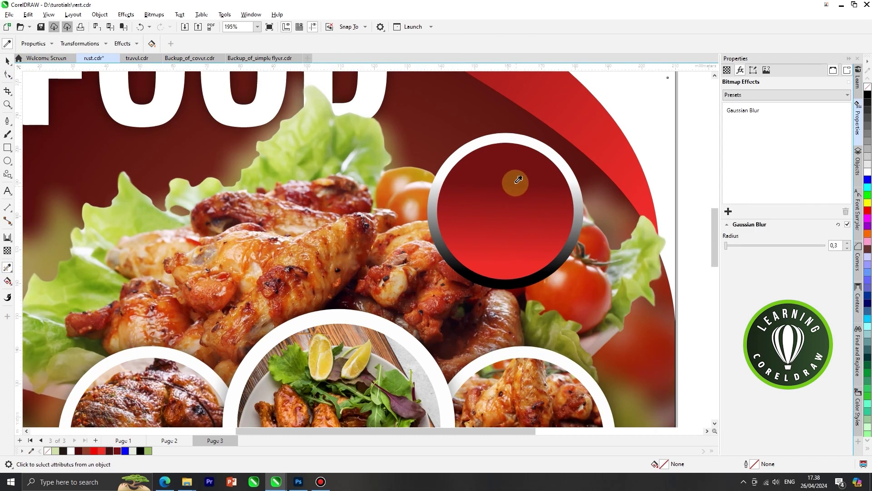
{"action": "left_click", "coordinate": [517, 177]}
{"action": "left_click", "coordinate": [475, 144]}
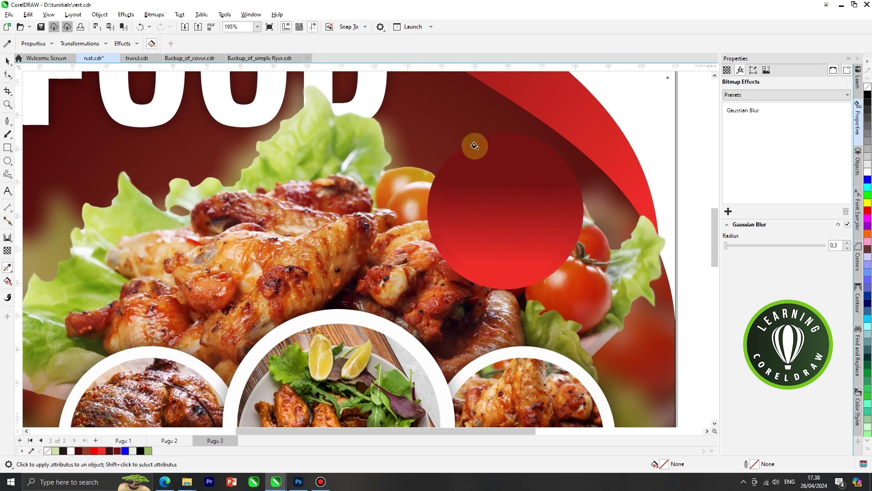
Reverse the gradient fill of the ring circle so it runs from bright red at the top to dark red at the bottom.
{"action": "left_click", "coordinate": [8, 61]}
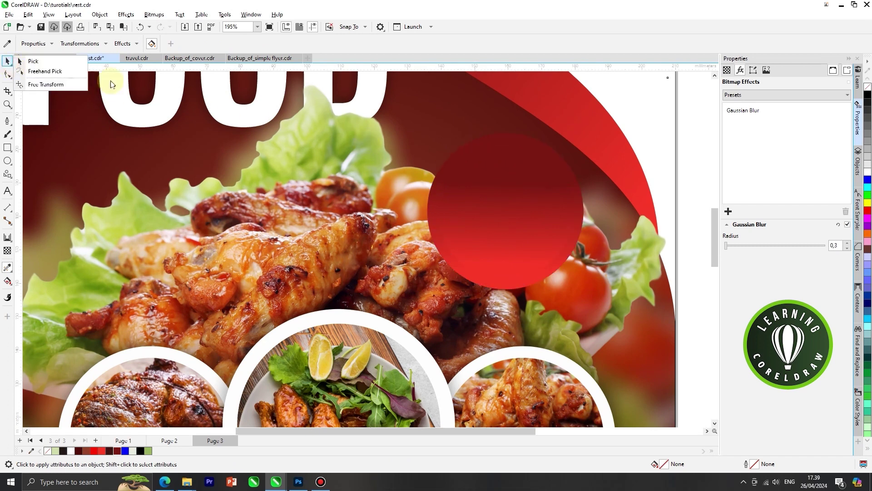
{"action": "left_click", "coordinate": [33, 61]}
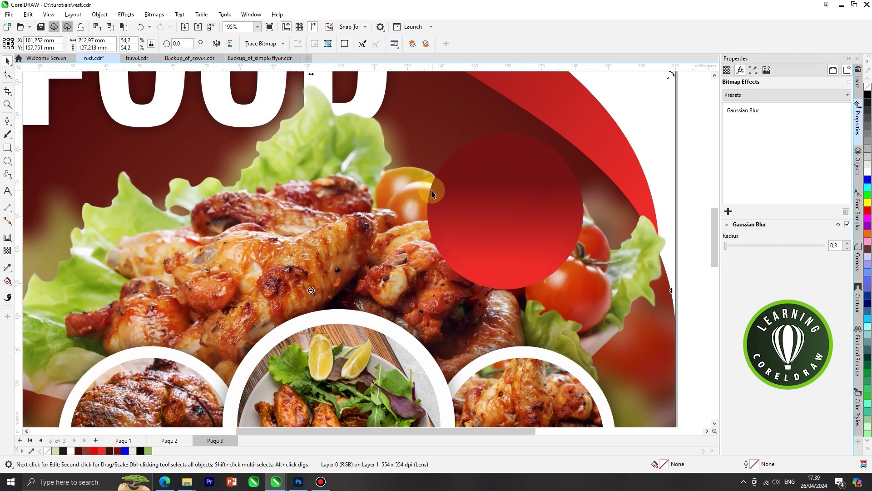
{"action": "left_click_drag", "start_coordinate": [431, 193], "coordinate": [375, 136]}
{"action": "key", "text": "ctrl+z"}
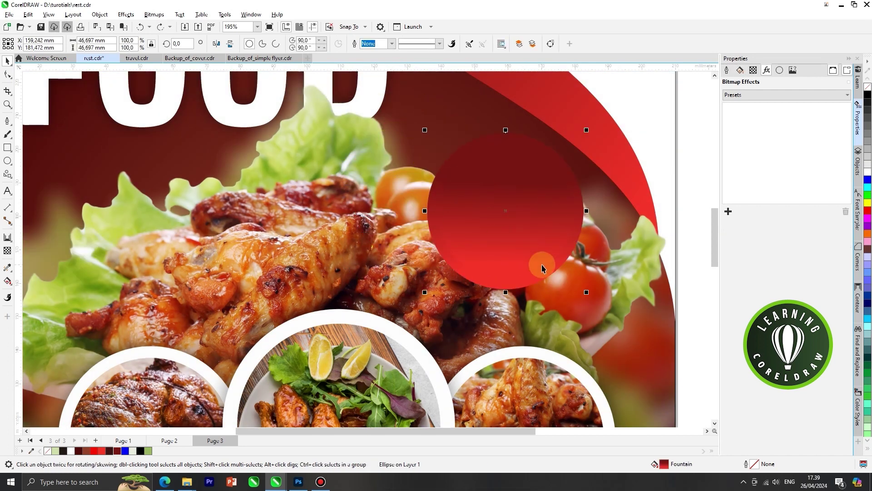
{"action": "key", "text": "F11"}
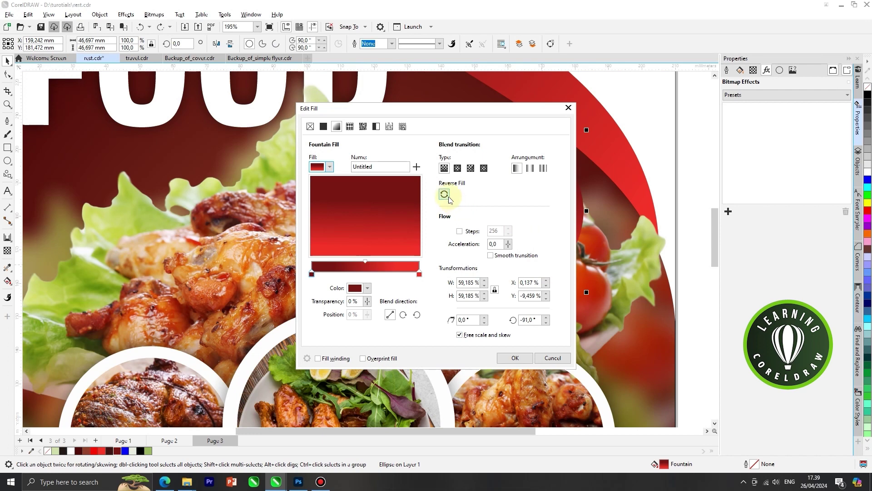
{"action": "left_click", "coordinate": [444, 195]}
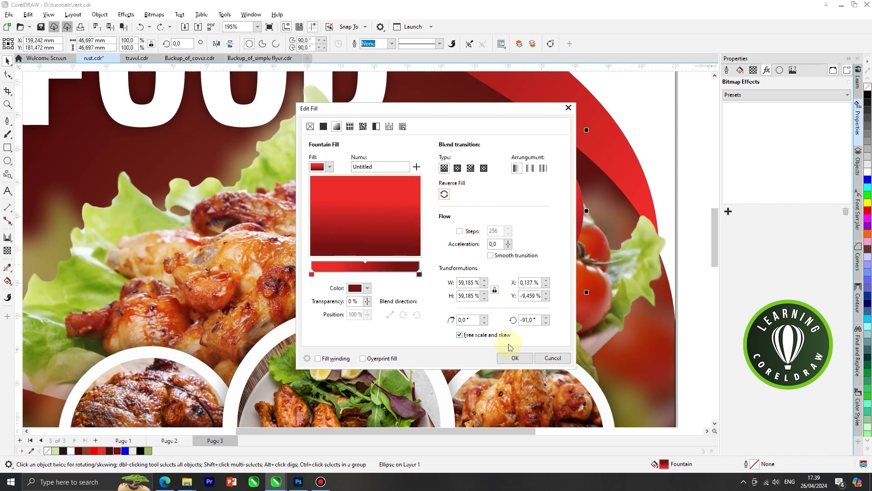
{"action": "left_click", "coordinate": [515, 358]}
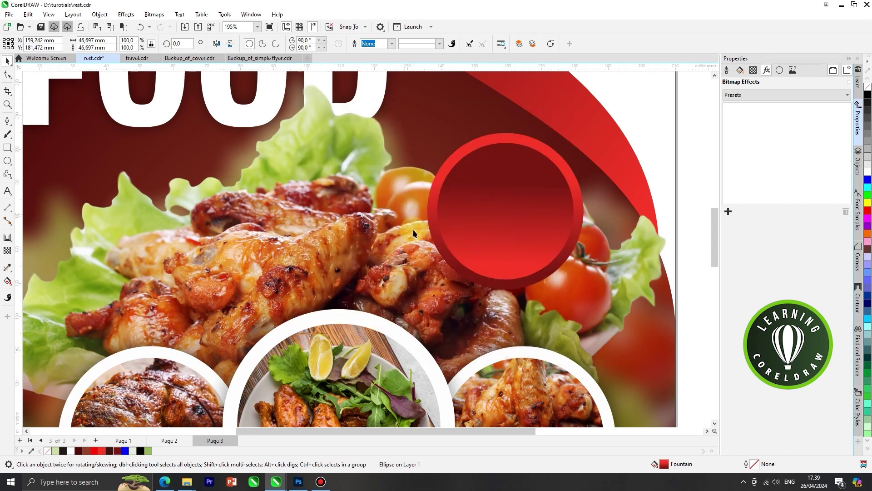
{"action": "left_click", "coordinate": [580, 181]}
{"action": "left_click", "coordinate": [574, 180]}
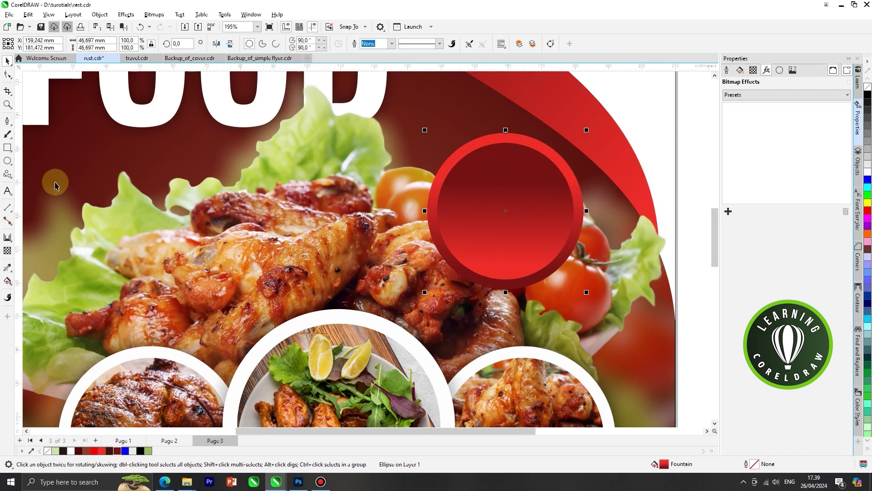
Add an outward contour about 3.9 mm wide around the badge's red ring and break the contour apart.
{"action": "left_click", "coordinate": [7, 239]}
{"action": "left_click_drag", "start_coordinate": [431, 208], "coordinate": [415, 204]}
{"action": "scroll", "coordinate": [436, 168], "scroll_direction": "up", "scroll_amount": 1}
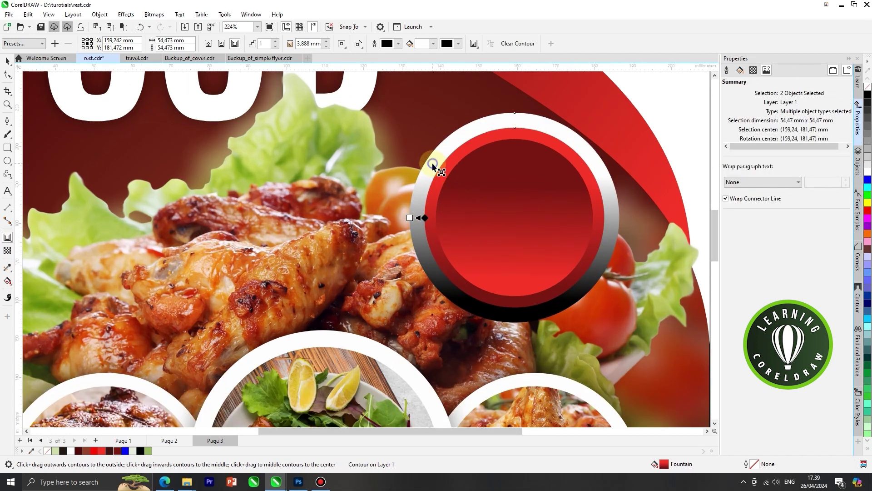
{"action": "right_click", "coordinate": [433, 166]}
{"action": "left_click", "coordinate": [449, 172]}
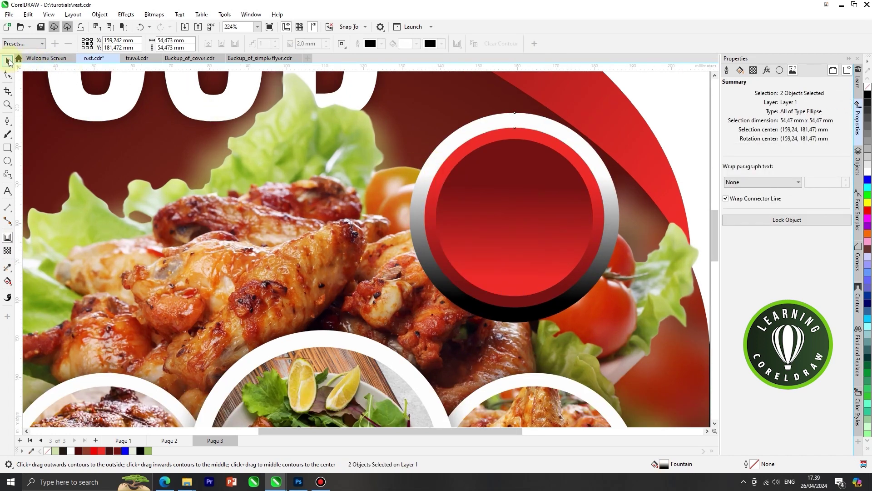
Copy the innermost circle's dark-to-bright red gradient onto the new outermost circle with the Attributes Eyedropper.
{"action": "left_click", "coordinate": [8, 62]}
{"action": "left_click", "coordinate": [4, 270]}
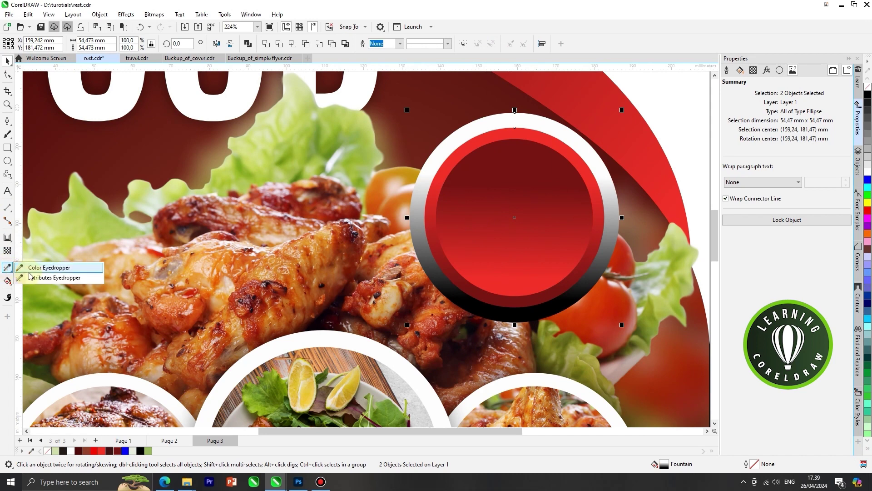
{"action": "left_click", "coordinate": [37, 278]}
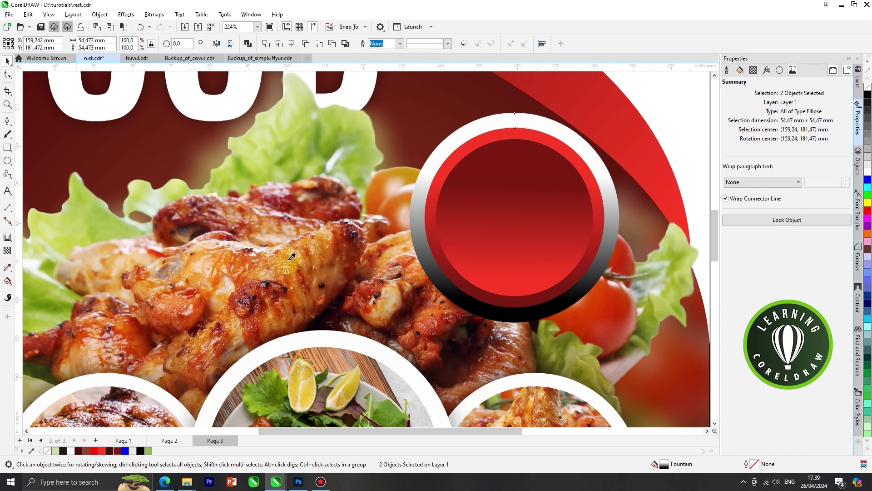
{"action": "left_click", "coordinate": [443, 145]}
{"action": "key", "text": "space"}
{"action": "scroll", "coordinate": [276, 222], "scroll_direction": "down", "scroll_amount": 2}
{"action": "left_click", "coordinate": [10, 239]}
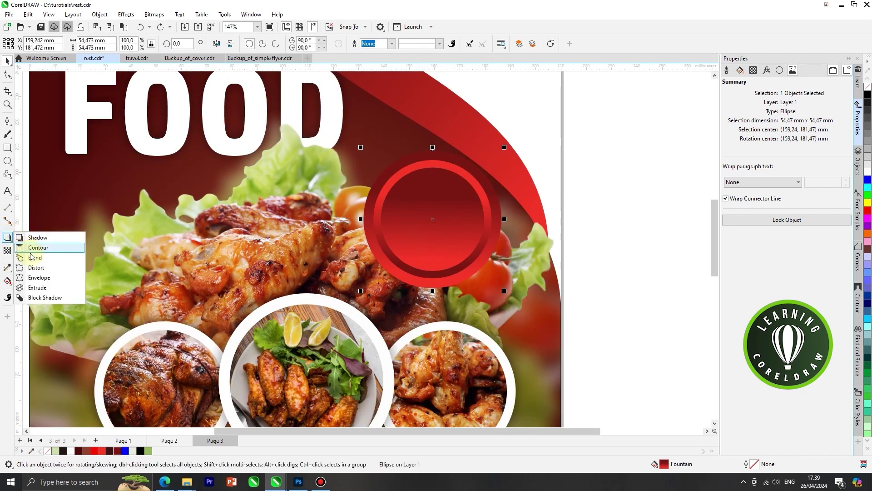
{"action": "left_click", "coordinate": [38, 278]}
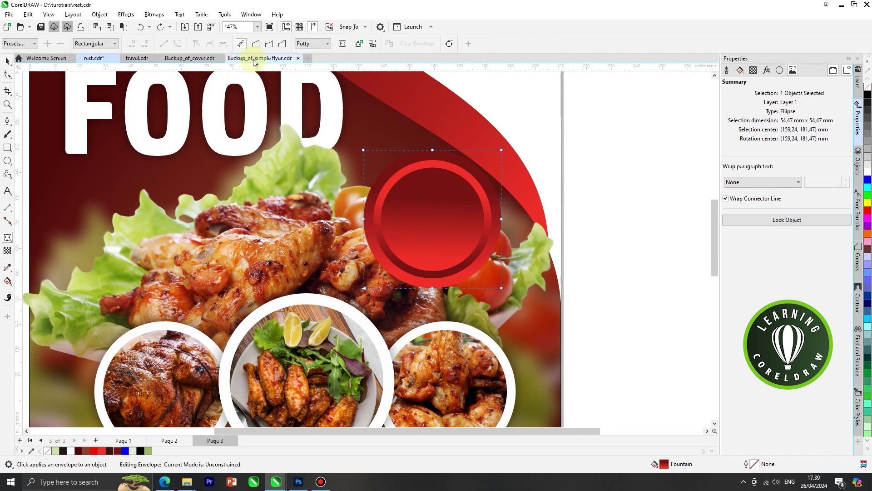
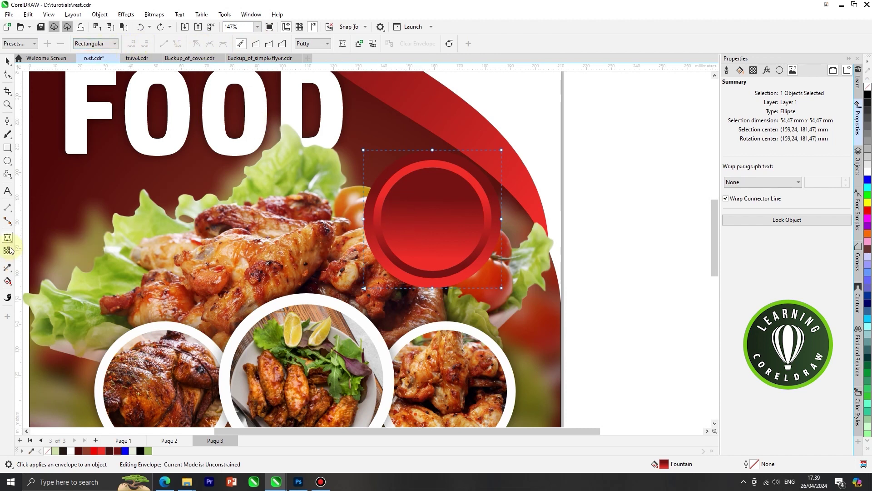
{"action": "left_click", "coordinate": [22, 46]}
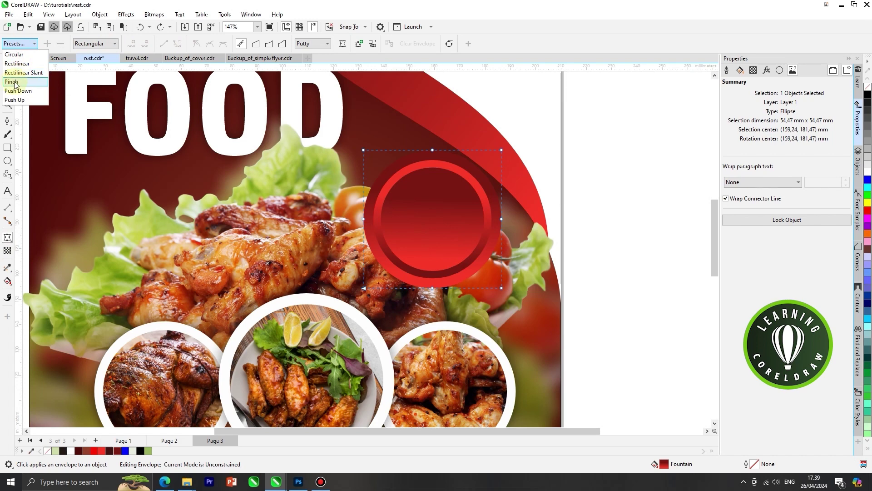
{"action": "left_click", "coordinate": [7, 241]}
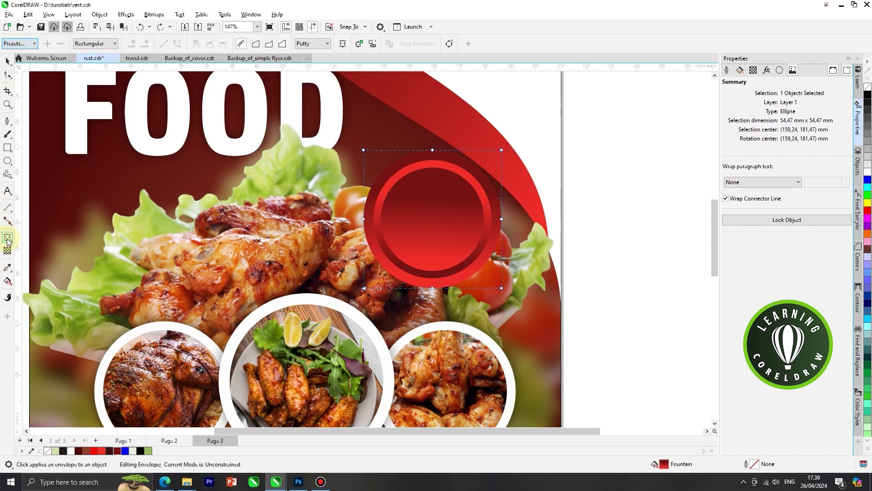
Apply the Stamp distortion preset to the badge's outermost circle to give it a scalloped edge.
{"action": "left_click", "coordinate": [9, 240]}
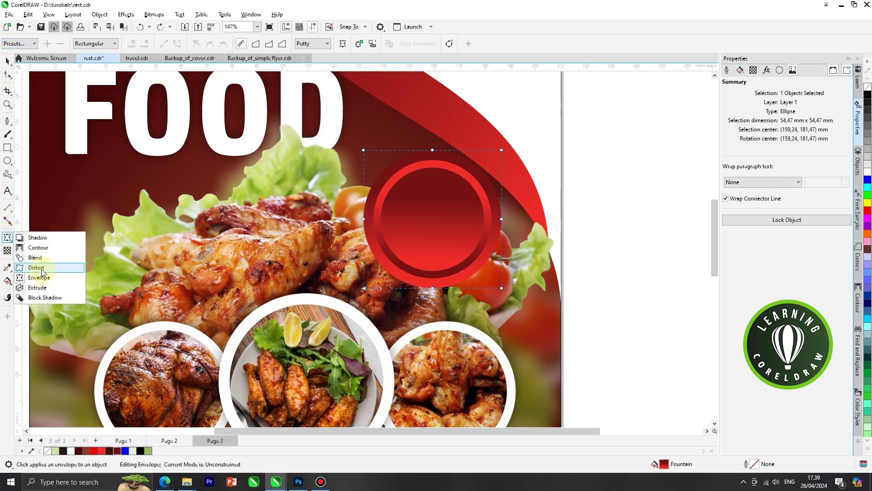
{"action": "left_click", "coordinate": [37, 267]}
{"action": "left_click", "coordinate": [20, 44]}
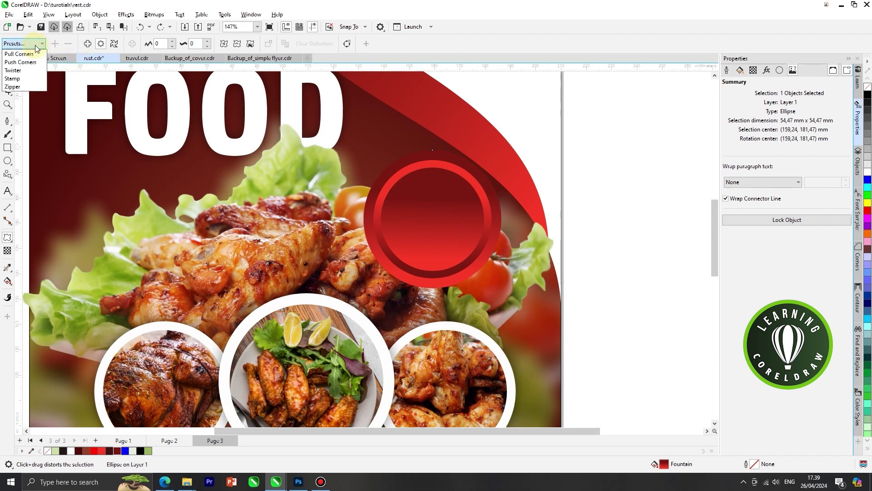
{"action": "left_click", "coordinate": [13, 78]}
{"action": "left_click", "coordinate": [8, 61]}
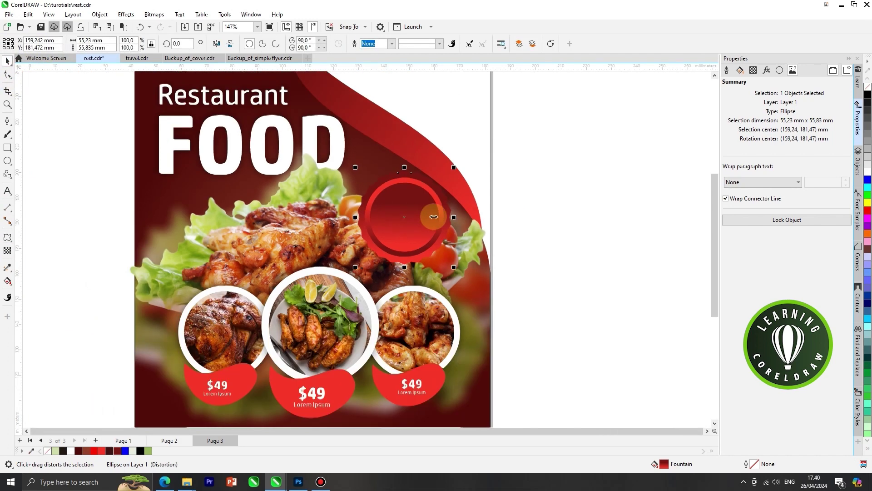
Group the three circles of the red badge.
{"action": "scroll", "coordinate": [434, 217], "scroll_direction": "down", "scroll_amount": 1}
{"action": "left_click", "coordinate": [497, 204]}
{"action": "left_click_drag", "start_coordinate": [490, 168], "coordinate": [348, 262]}
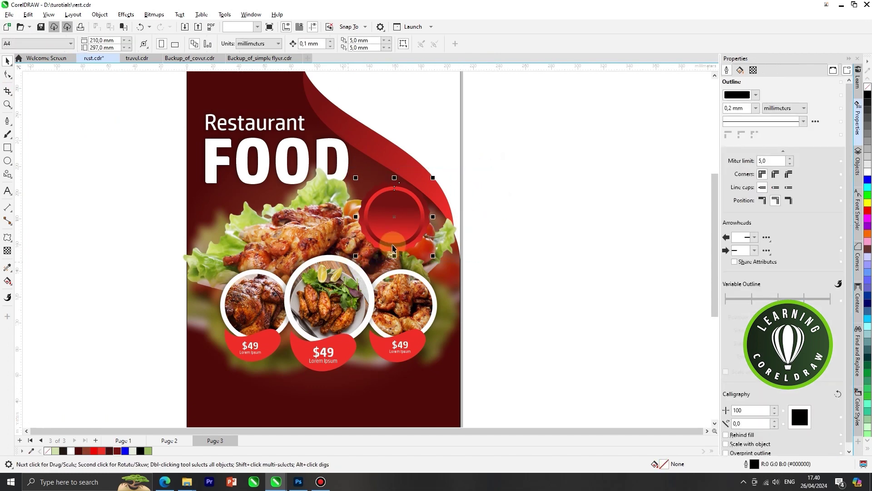
{"action": "scroll", "coordinate": [395, 215], "scroll_direction": "up", "scroll_amount": 1}
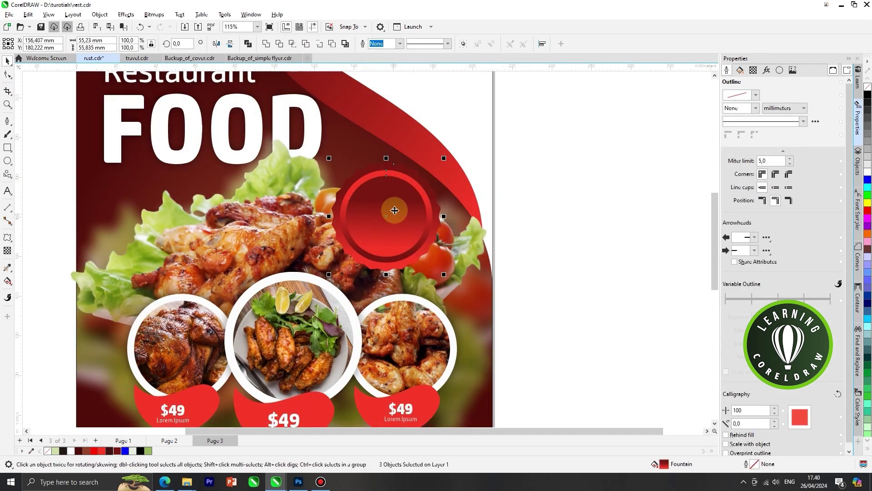
{"action": "right_click", "coordinate": [394, 210]}
{"action": "left_click", "coordinate": [421, 244]}
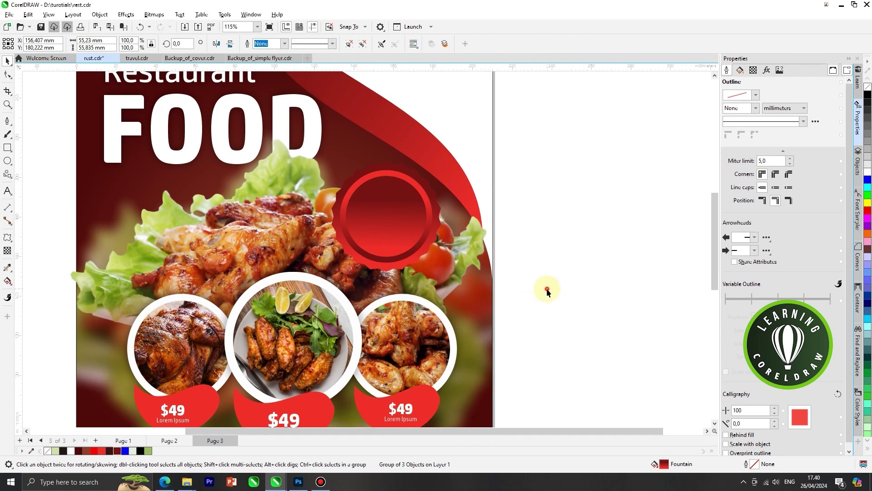
Paste the copied "Get 30% Off" and "Lorem Ipsum" text onto the badge and enlarge it to about 25.8 × 27 mm.
{"action": "key", "text": "ctrl+v"}
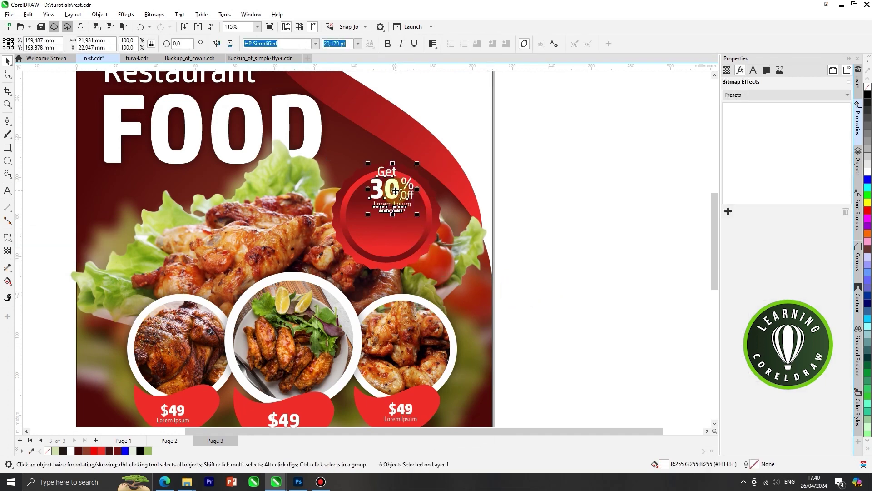
{"action": "left_click_drag", "start_coordinate": [395, 190], "coordinate": [393, 220]}
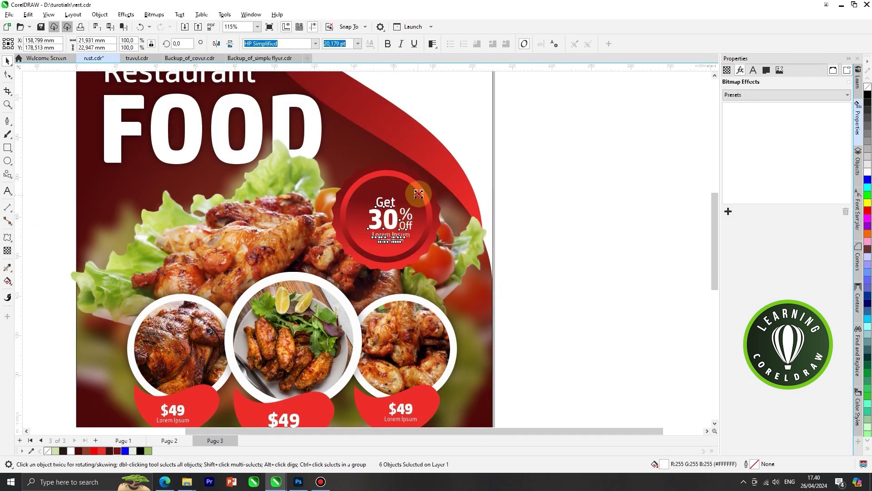
{"action": "left_click_drag", "start_coordinate": [419, 194], "coordinate": [395, 210]}
{"action": "scroll", "coordinate": [403, 210], "scroll_direction": "up", "scroll_amount": 1}
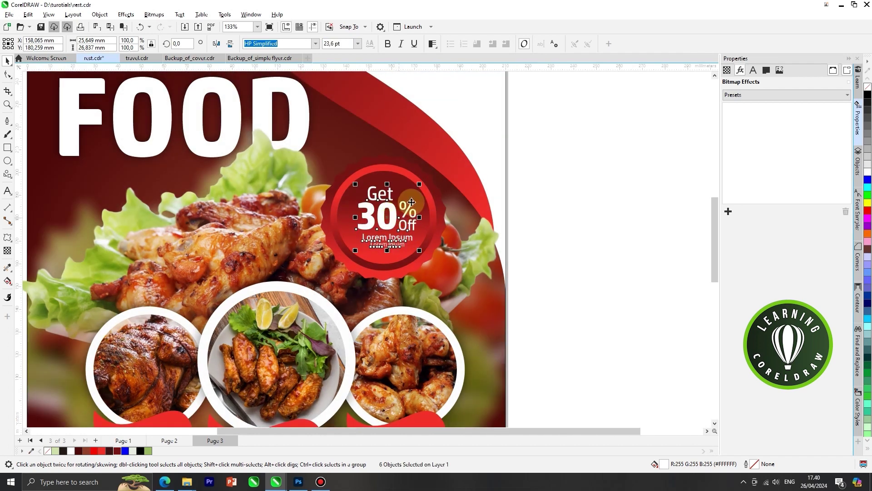
{"action": "left_click_drag", "start_coordinate": [421, 183], "coordinate": [418, 184]}
Group the offer text objects and centre the group horizontally on the badge.
{"action": "key", "text": "ctrl+g"}
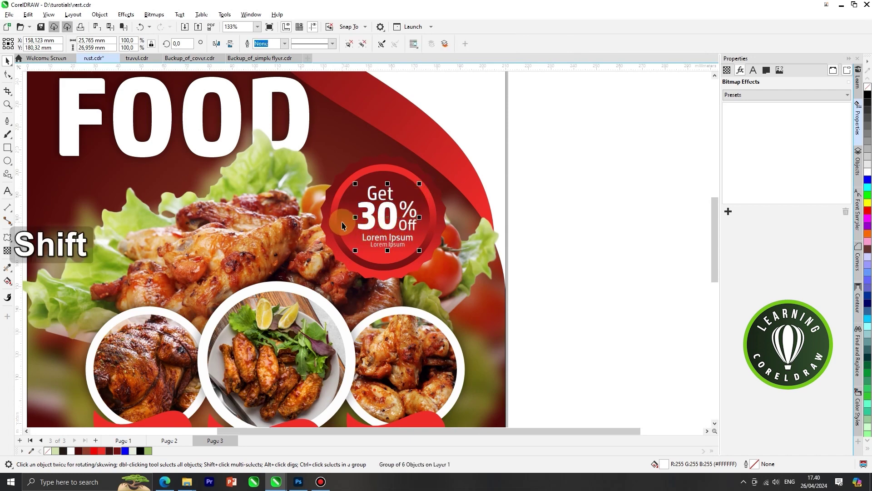
{"action": "left_click", "coordinate": [343, 223], "text": "shift"}
{"action": "key", "text": "c"}
{"action": "scroll", "coordinate": [439, 220], "scroll_direction": "down", "scroll_amount": 3}
{"action": "left_click", "coordinate": [524, 165]}
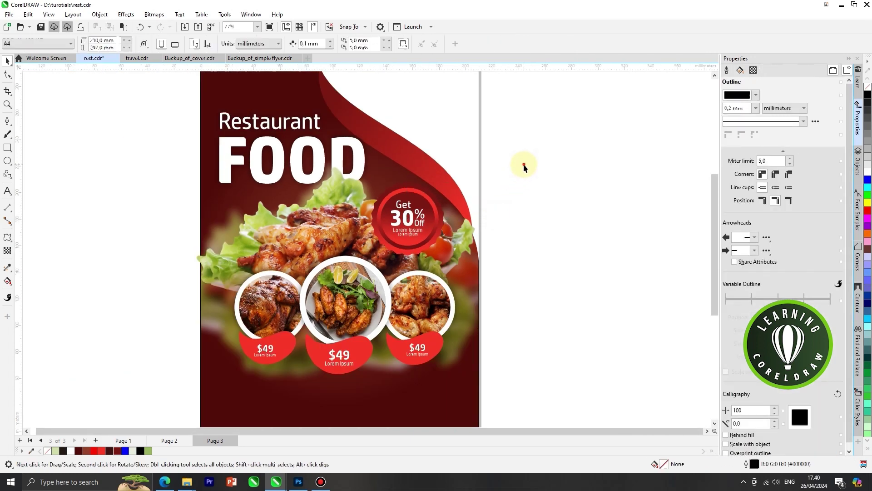
Scale the badge and its offer text down together to about 47.4 × 47.9 mm.
{"action": "left_click_drag", "start_coordinate": [524, 165], "coordinate": [351, 274]}
{"action": "scroll", "coordinate": [438, 235], "scroll_direction": "up", "scroll_amount": 1}
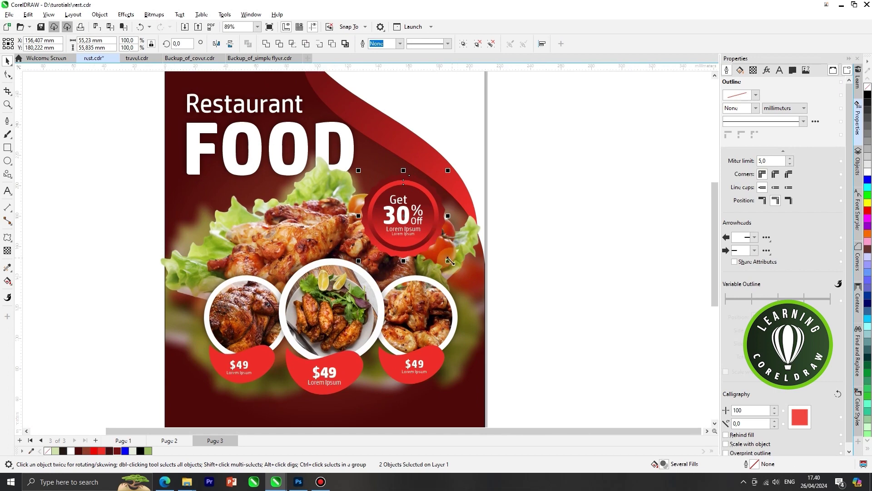
{"action": "left_click_drag", "start_coordinate": [449, 261], "coordinate": [416, 206]}
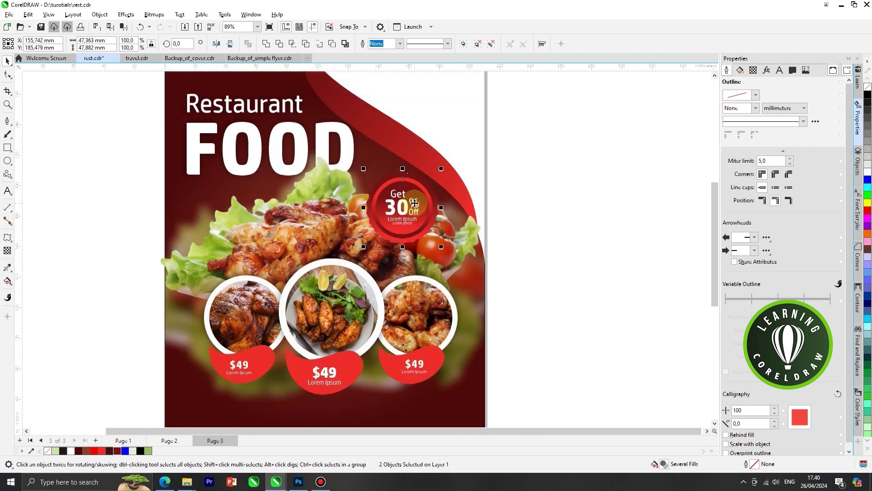
{"action": "scroll", "coordinate": [440, 201], "scroll_direction": "down", "scroll_amount": 1}
{"action": "scroll", "coordinate": [495, 211], "scroll_direction": "down", "scroll_amount": 1}
{"action": "left_click", "coordinate": [538, 202]}
{"action": "scroll", "coordinate": [538, 203], "scroll_direction": "down", "scroll_amount": 1}
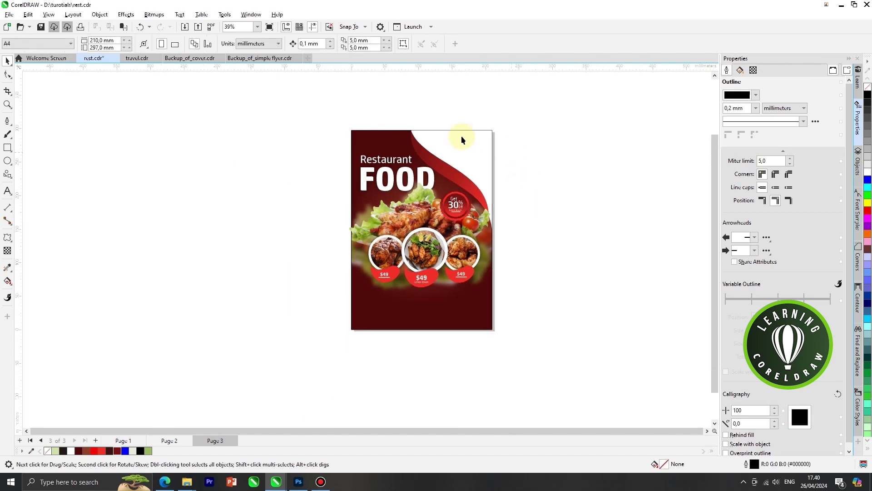
Draw a straight diagonal line about 144.2 × 115.3 mm across the lower-left part of the page with the Pen tool.
{"action": "scroll", "coordinate": [412, 234], "scroll_direction": "up", "scroll_amount": 2}
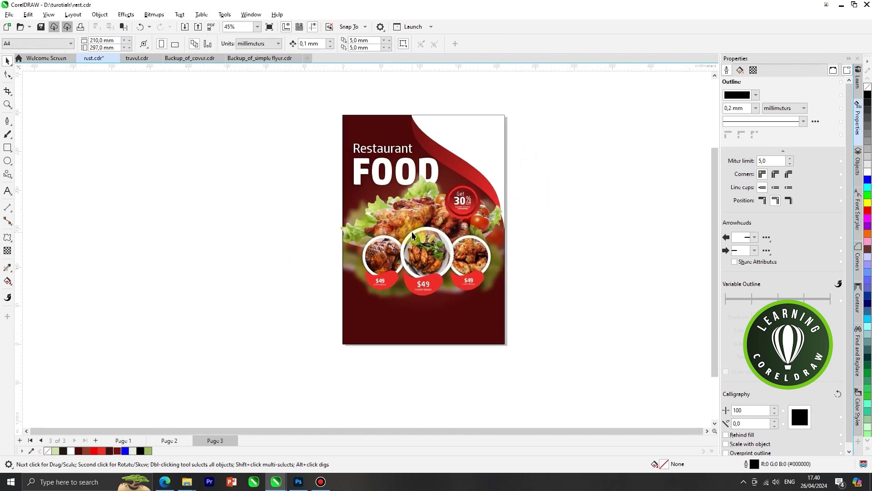
{"action": "left_click", "coordinate": [6, 120]}
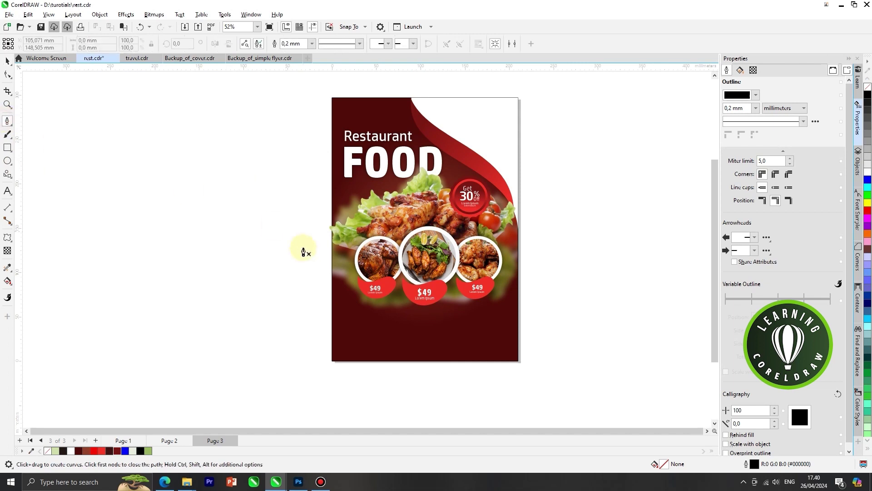
{"action": "left_click", "coordinate": [328, 264]}
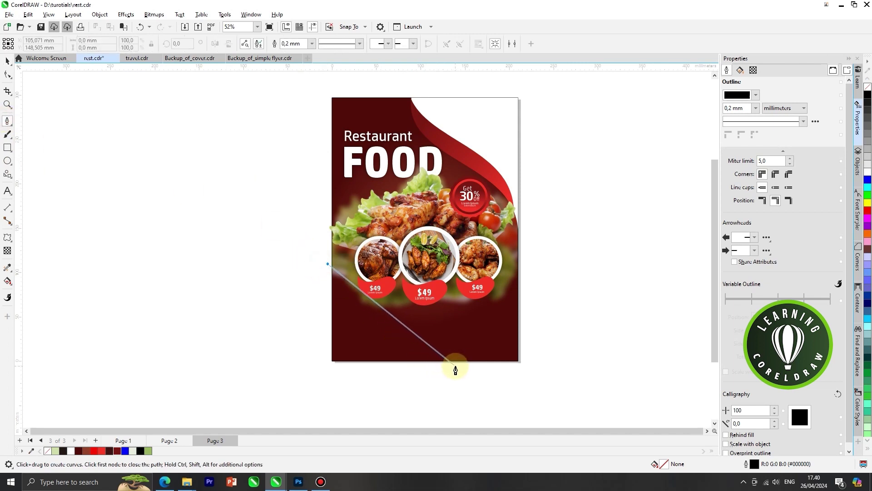
{"action": "left_click", "coordinate": [455, 366]}
{"action": "key", "text": "Escape"}
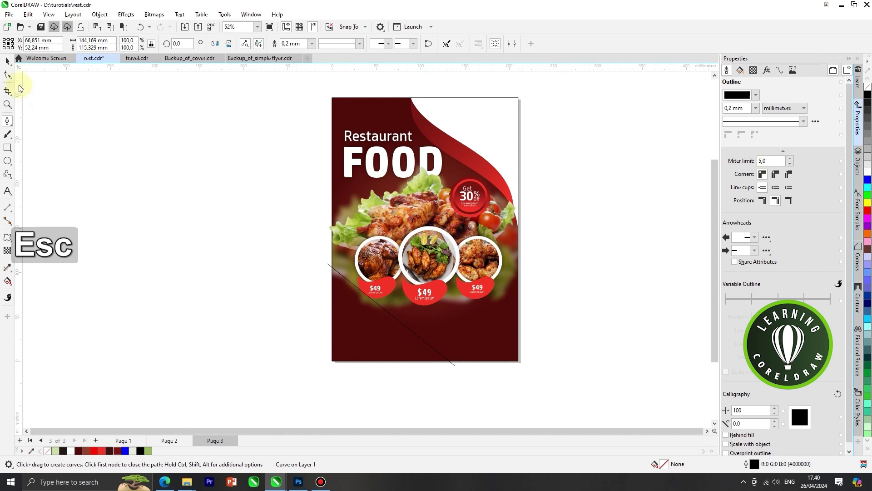
{"action": "left_click", "coordinate": [10, 77]}
{"action": "left_click", "coordinate": [7, 62]}
{"action": "left_click", "coordinate": [186, 151]}
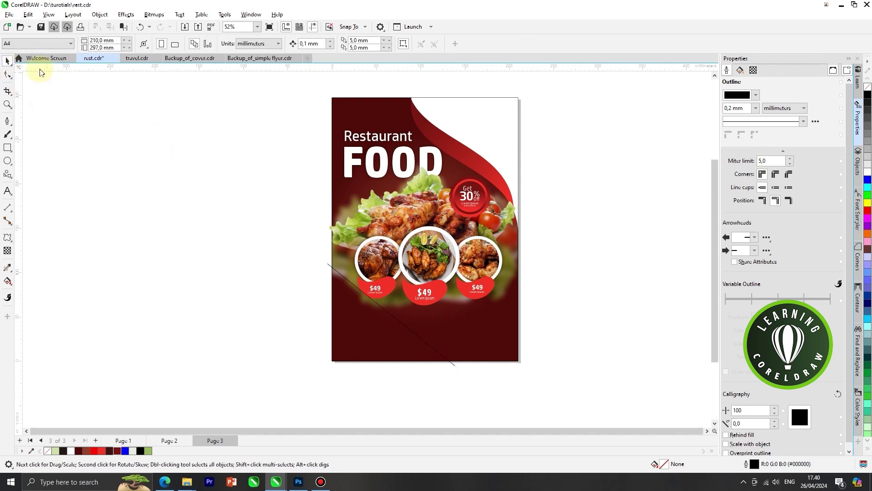
Select the three circular photos with their price labels and move them slightly up the page.
{"action": "left_click_drag", "start_coordinate": [281, 212], "coordinate": [518, 311]}
{"action": "scroll", "coordinate": [420, 251], "scroll_direction": "up", "scroll_amount": 1}
{"action": "left_click_drag", "start_coordinate": [421, 254], "coordinate": [423, 239]}
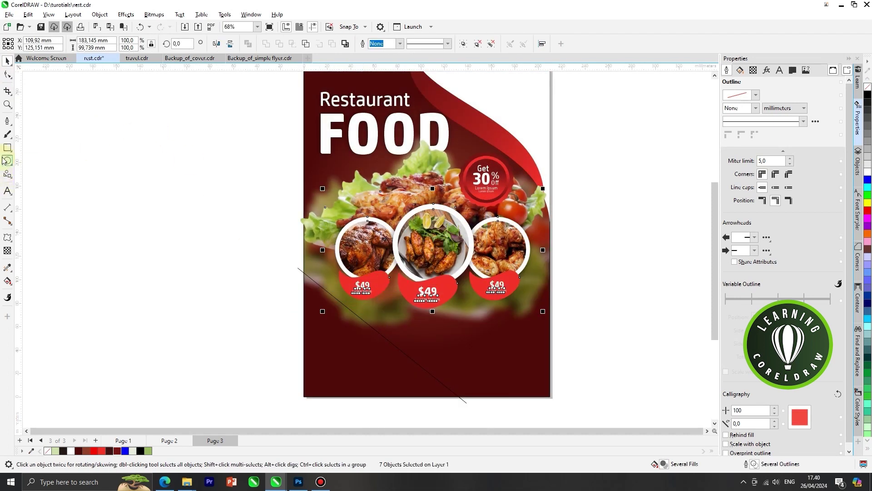
Convert the diagonal line into an editable curve with the Shape tool.
{"action": "left_click", "coordinate": [8, 74]}
{"action": "left_click", "coordinate": [194, 103]}
{"action": "scroll", "coordinate": [273, 122], "scroll_direction": "down", "scroll_amount": 1}
{"action": "scroll", "coordinate": [360, 281], "scroll_direction": "up", "scroll_amount": 1}
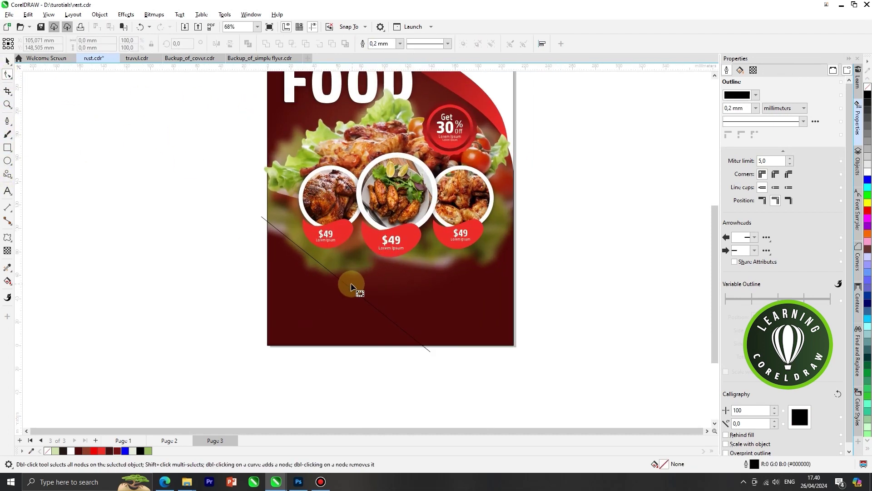
{"action": "left_click", "coordinate": [340, 280]}
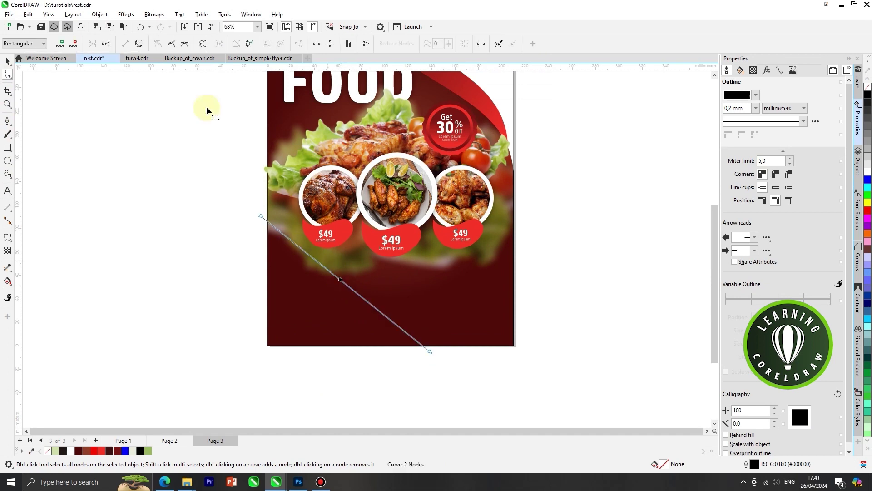
{"action": "left_click", "coordinate": [137, 46]}
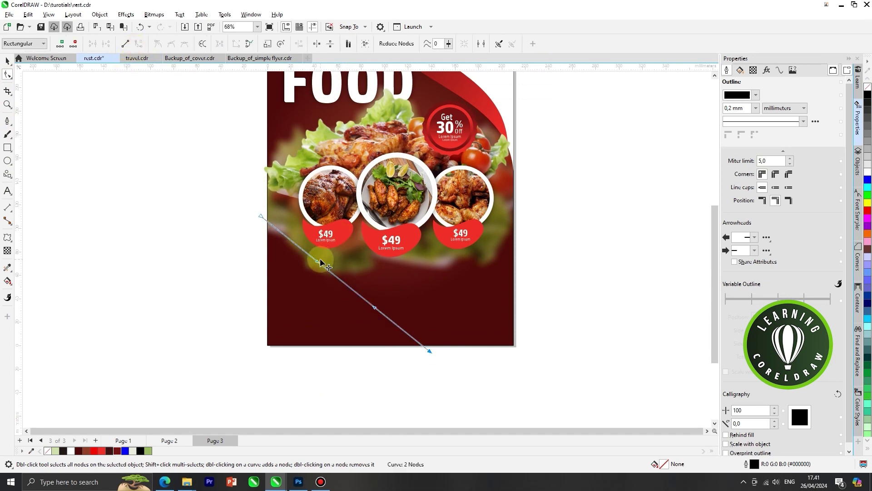
Bend the diagonal curve into an S-shape and shift its lower end node inward using the nodes and their control handles.
{"action": "left_click_drag", "start_coordinate": [316, 260], "coordinate": [321, 255]}
{"action": "left_click_drag", "start_coordinate": [376, 297], "coordinate": [423, 343]}
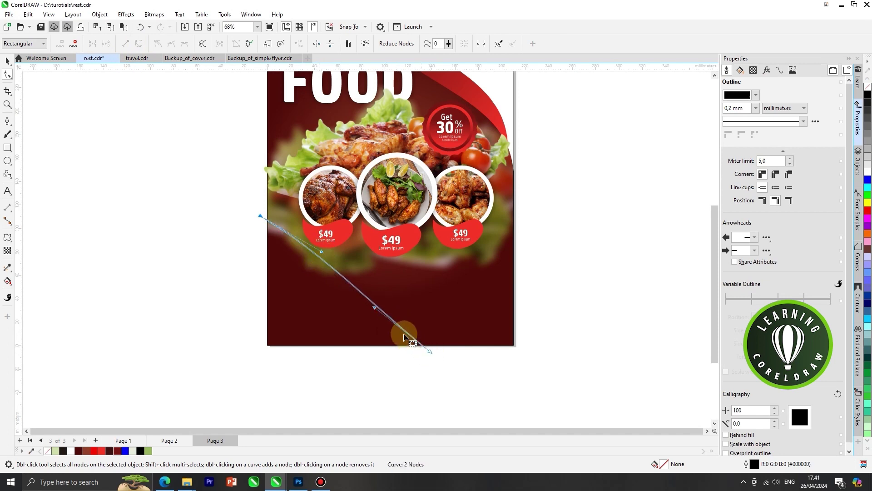
{"action": "left_click_drag", "start_coordinate": [375, 305], "coordinate": [405, 287]}
{"action": "left_click_drag", "start_coordinate": [322, 253], "coordinate": [285, 277]}
{"action": "left_click_drag", "start_coordinate": [430, 351], "coordinate": [402, 347]}
{"action": "left_click_drag", "start_coordinate": [379, 284], "coordinate": [413, 270]}
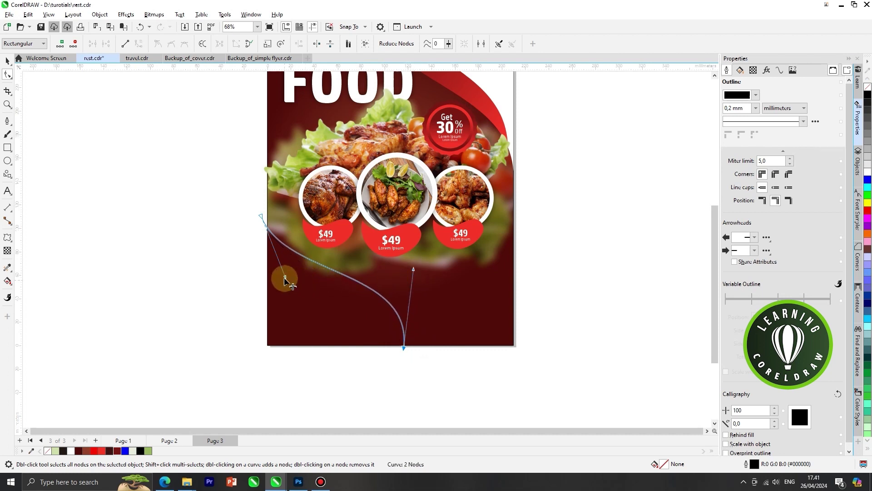
{"action": "left_click_drag", "start_coordinate": [285, 277], "coordinate": [315, 281]}
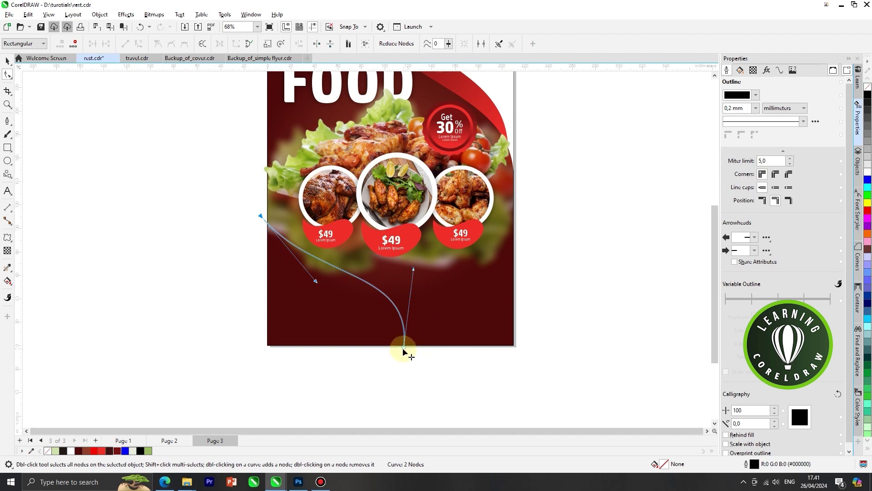
Shift the curve's lower end node further outward along the page's bottom edge and fine-tune both control handles.
{"action": "left_click_drag", "start_coordinate": [406, 349], "coordinate": [416, 348]}
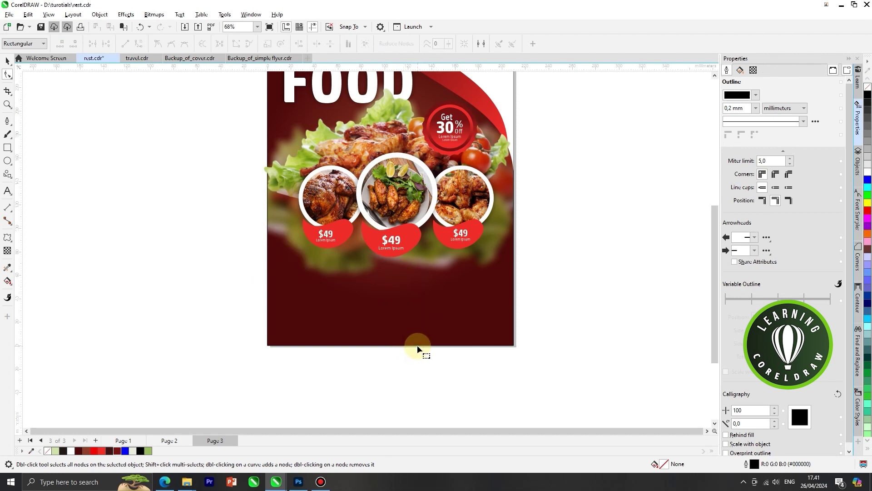
{"action": "key", "text": "ctrl+z"}
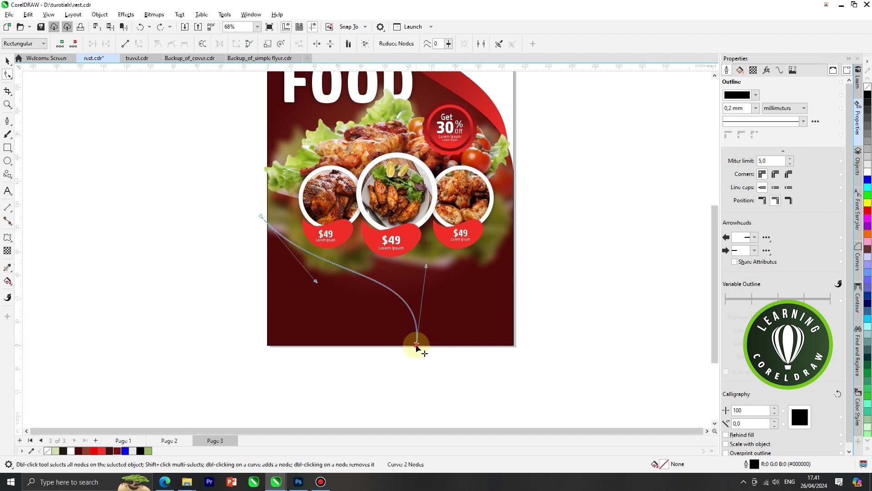
{"action": "left_click_drag", "start_coordinate": [414, 345], "coordinate": [421, 345]}
{"action": "left_click_drag", "start_coordinate": [431, 267], "coordinate": [426, 267]}
{"action": "left_click_drag", "start_coordinate": [316, 281], "coordinate": [310, 289]}
{"action": "left_click", "coordinate": [7, 61]}
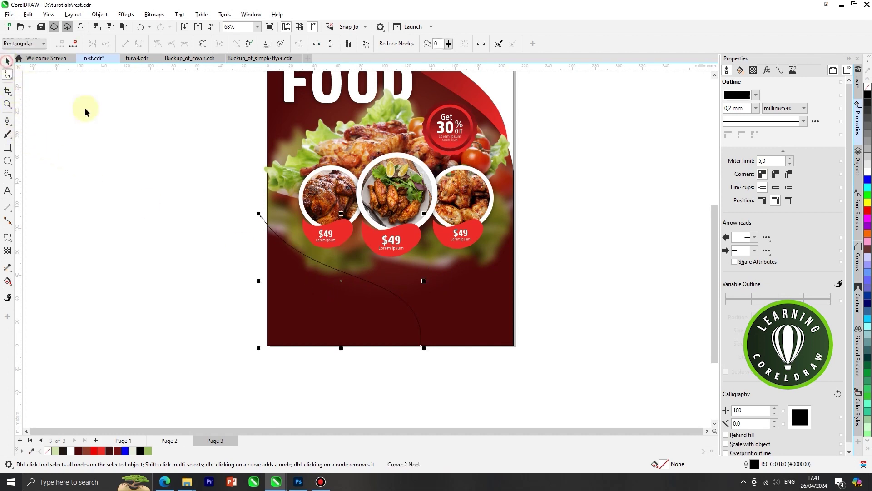
{"action": "left_click", "coordinate": [91, 111]}
Smart Fill the area beneath the S-curve, including its small upper corner, with green (C47 M11 Y73 K0).
{"action": "scroll", "coordinate": [362, 288], "scroll_direction": "down", "scroll_amount": 2}
{"action": "scroll", "coordinate": [336, 307], "scroll_direction": "up", "scroll_amount": 3}
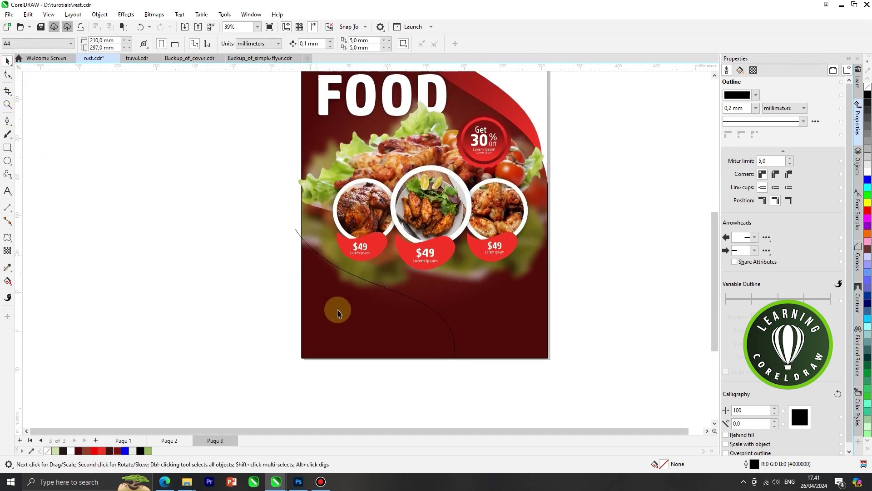
{"action": "left_click", "coordinate": [340, 298]}
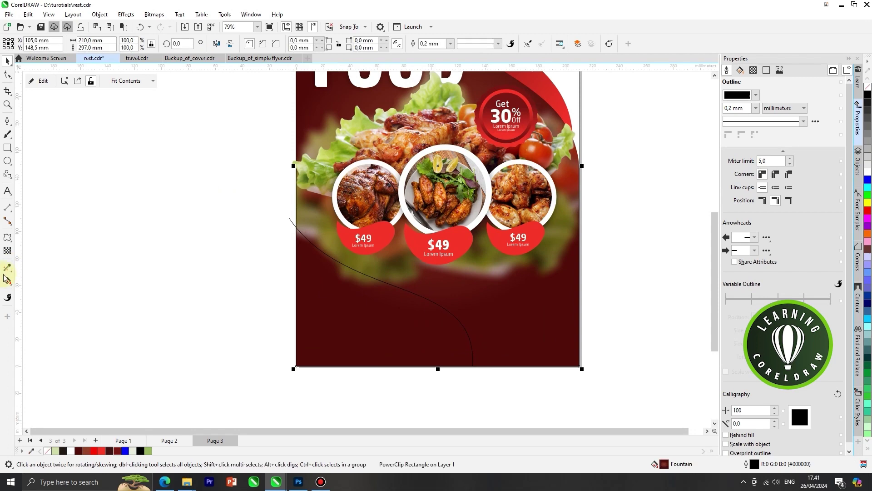
{"action": "left_click", "coordinate": [13, 284]}
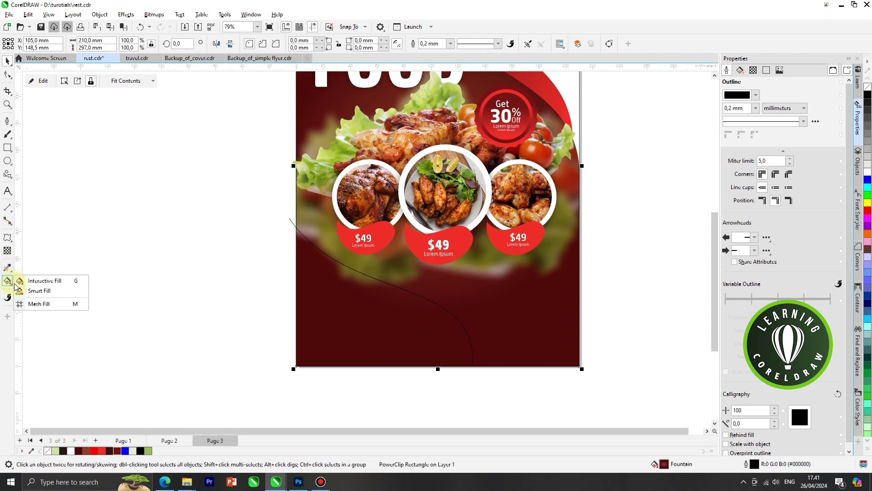
{"action": "left_click", "coordinate": [44, 294]}
{"action": "left_click", "coordinate": [312, 308]}
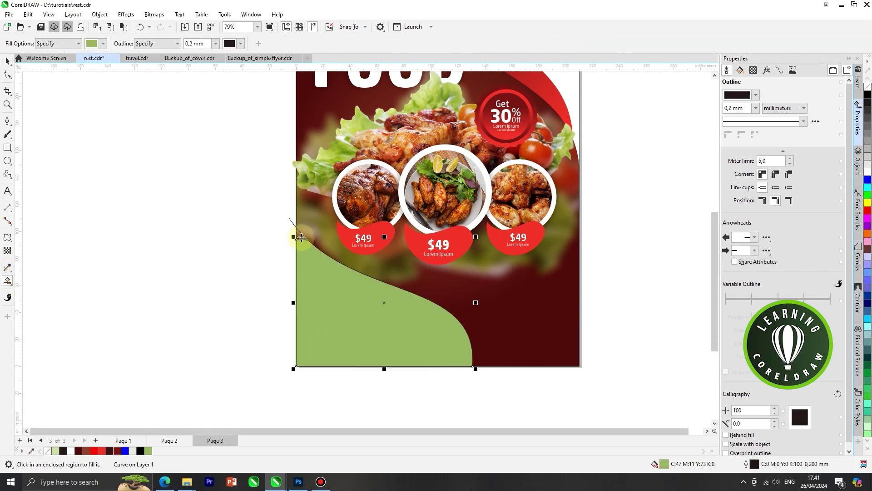
{"action": "scroll", "coordinate": [312, 241], "scroll_direction": "up", "scroll_amount": 1}
{"action": "scroll", "coordinate": [312, 241], "scroll_direction": "up", "scroll_amount": 2}
{"action": "scroll", "coordinate": [285, 227], "scroll_direction": "down", "scroll_amount": 1}
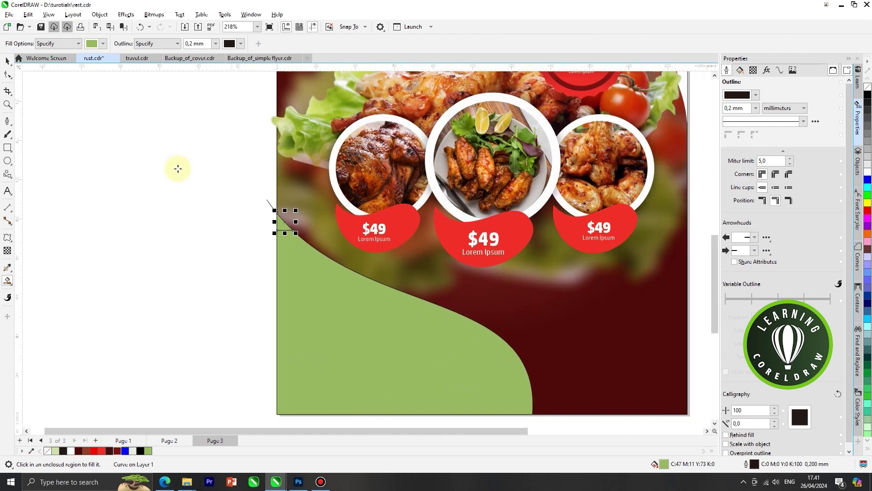
Delete the original S-curve line that extends past the page's edge.
{"action": "left_click", "coordinate": [7, 62]}
{"action": "left_click", "coordinate": [260, 202]}
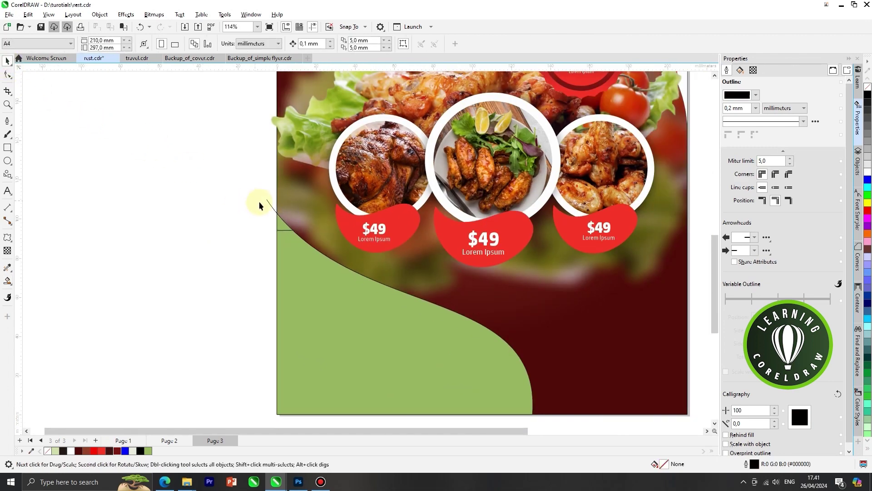
{"action": "left_click", "coordinate": [267, 202]}
{"action": "key", "text": "Delete"}
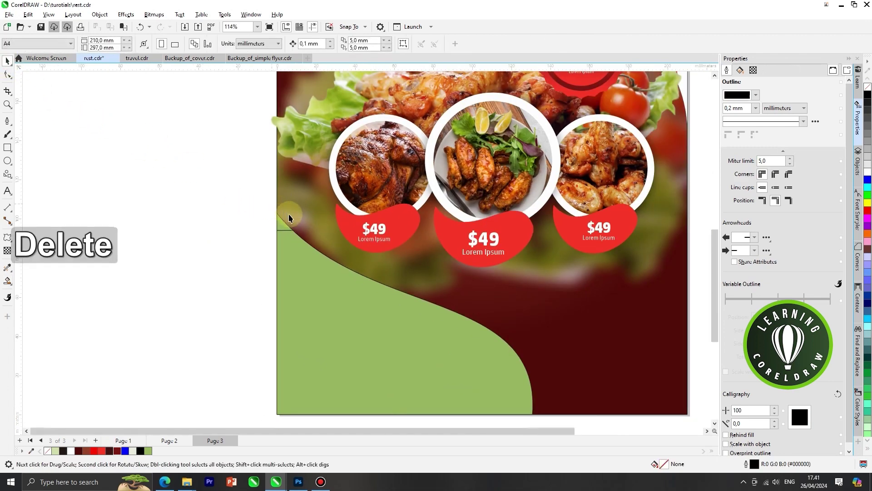
Select both green pieces and weld them into a single shape.
{"action": "scroll", "coordinate": [289, 218], "scroll_direction": "down", "scroll_amount": 1}
{"action": "left_click", "coordinate": [290, 224]}
{"action": "left_click", "coordinate": [317, 279], "text": "shift"}
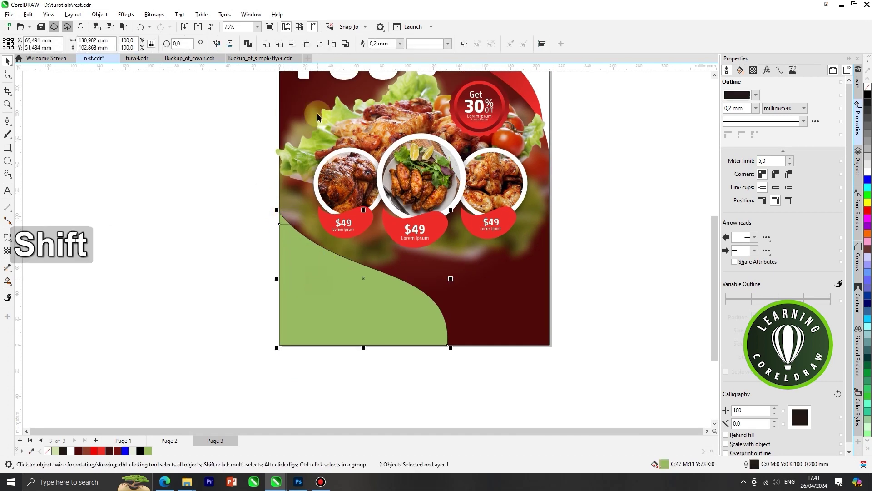
{"action": "left_click", "coordinate": [202, 154]}
{"action": "scroll", "coordinate": [392, 310], "scroll_direction": "down", "scroll_amount": 2}
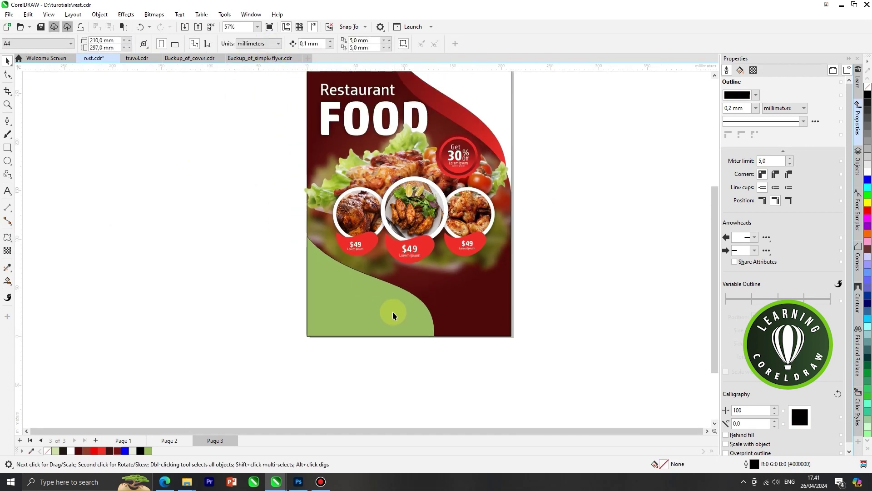
Duplicate the green shape and move the copy up and to the left to about X 56.9, Y 65.7 mm.
{"action": "scroll", "coordinate": [384, 296], "scroll_direction": "up", "scroll_amount": 4}
{"action": "left_click", "coordinate": [357, 282]}
{"action": "right_click", "coordinate": [349, 278]}
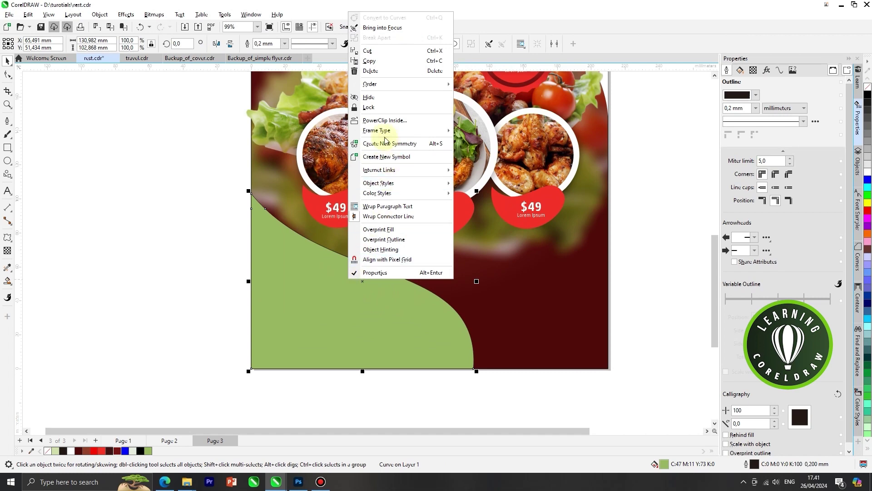
{"action": "left_click", "coordinate": [379, 66]}
{"action": "right_click", "coordinate": [166, 153]}
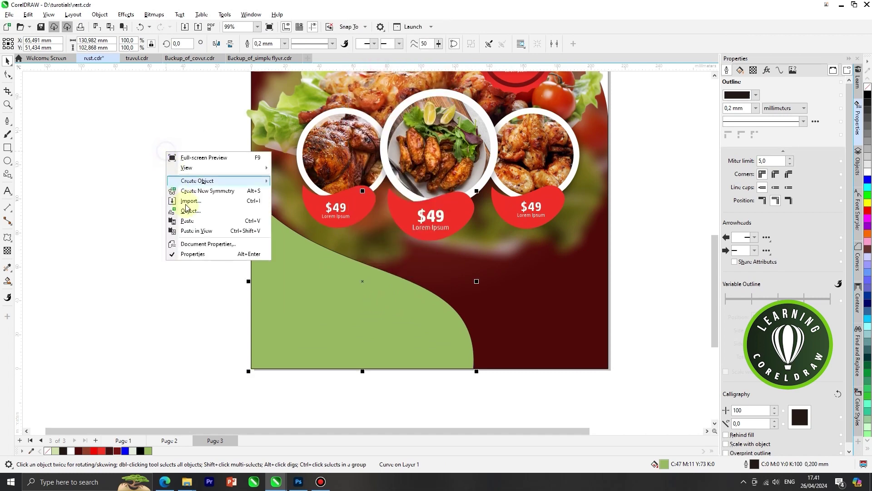
{"action": "left_click", "coordinate": [180, 248]}
{"action": "scroll", "coordinate": [317, 308], "scroll_direction": "up", "scroll_amount": 2}
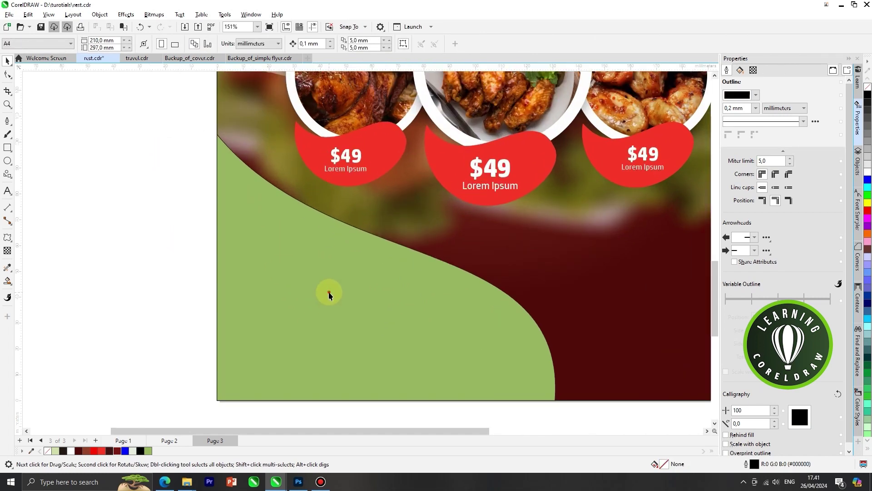
{"action": "left_click_drag", "start_coordinate": [328, 292], "coordinate": [307, 255]}
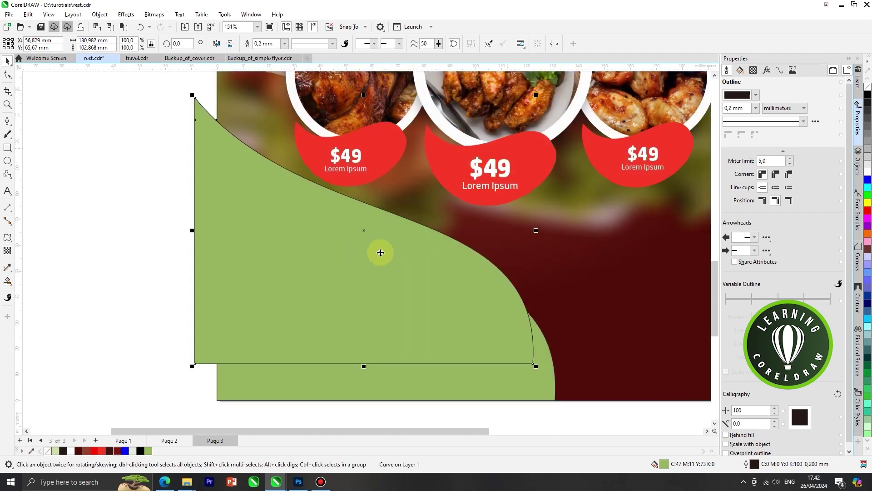
Remove the fill from the green shape's copy and rotate the copy slightly clockwise to about 356.65°.
{"action": "scroll", "coordinate": [381, 253], "scroll_direction": "down", "scroll_amount": 1}
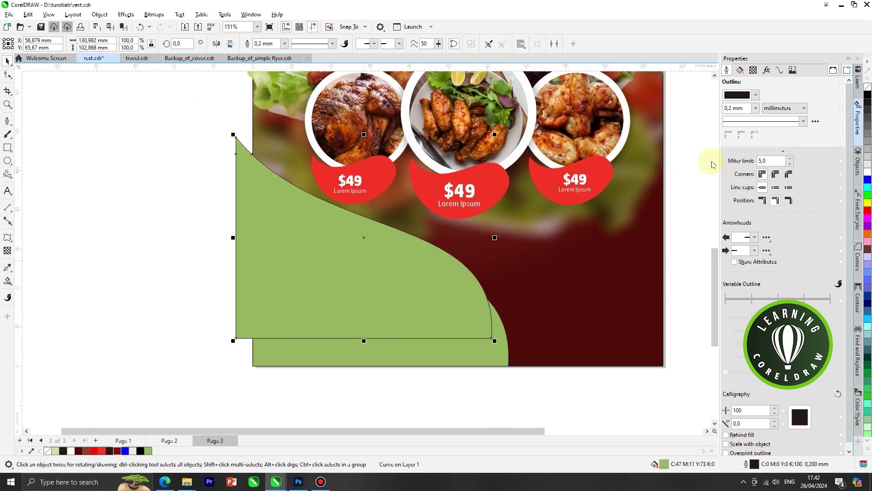
{"action": "left_click", "coordinate": [867, 89]}
{"action": "left_click", "coordinate": [386, 257]}
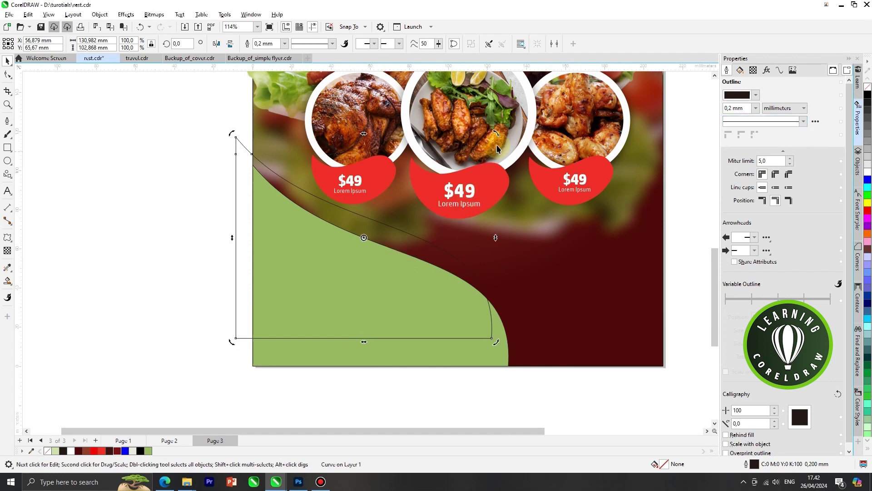
{"action": "left_click_drag", "start_coordinate": [499, 135], "coordinate": [500, 144]}
{"action": "scroll", "coordinate": [480, 161], "scroll_direction": "down", "scroll_amount": 1}
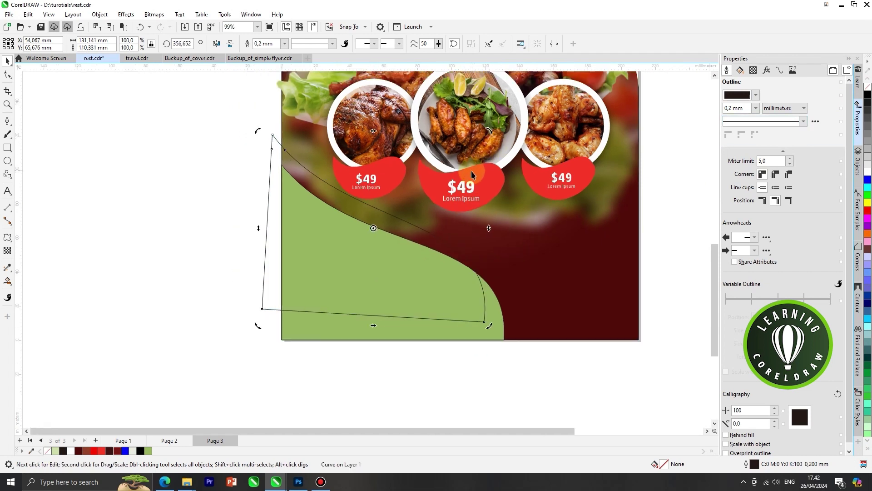
Rotate the unfilled copy further to about 355.97° and reposition it at about X 55.1, Y 63.4 mm.
{"action": "left_click", "coordinate": [226, 180]}
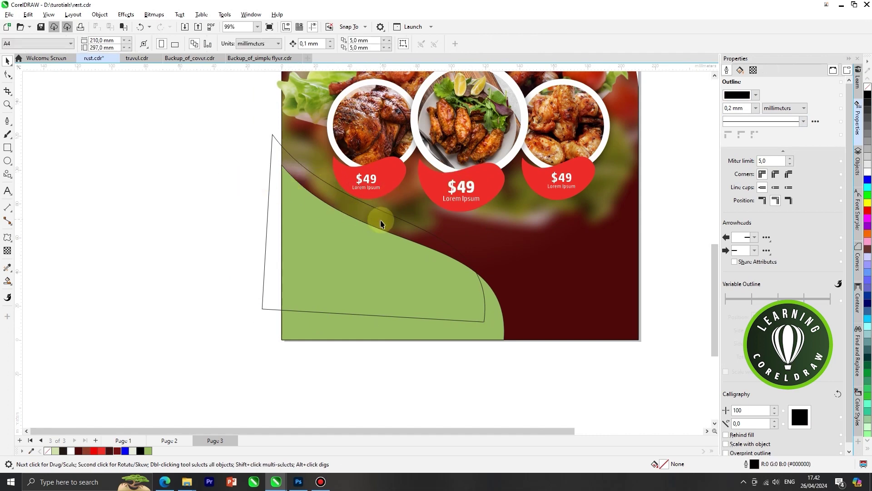
{"action": "scroll", "coordinate": [381, 222], "scroll_direction": "up", "scroll_amount": 2}
{"action": "left_click_drag", "start_coordinate": [381, 217], "coordinate": [377, 219]}
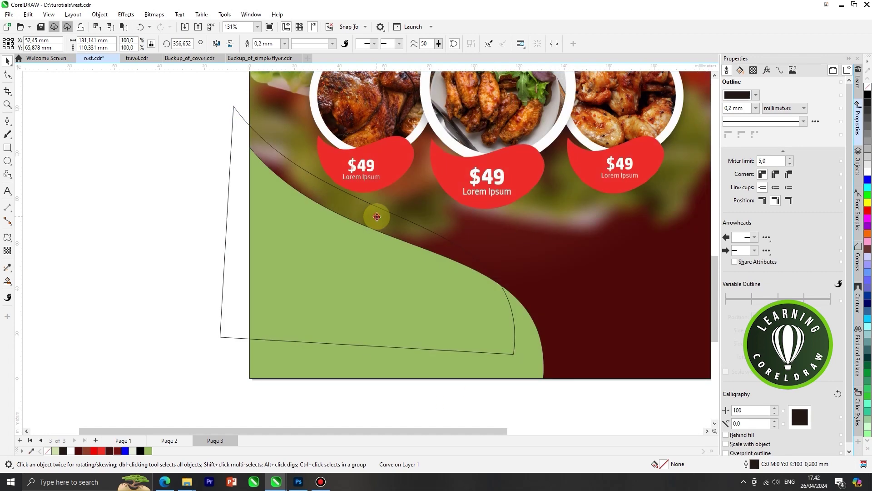
{"action": "left_click", "coordinate": [377, 219]}
{"action": "left_click_drag", "start_coordinate": [517, 103], "coordinate": [503, 122]}
{"action": "scroll", "coordinate": [479, 152], "scroll_direction": "down", "scroll_amount": 2}
{"action": "left_click", "coordinate": [262, 208]}
{"action": "scroll", "coordinate": [446, 152], "scroll_direction": "up", "scroll_amount": 2}
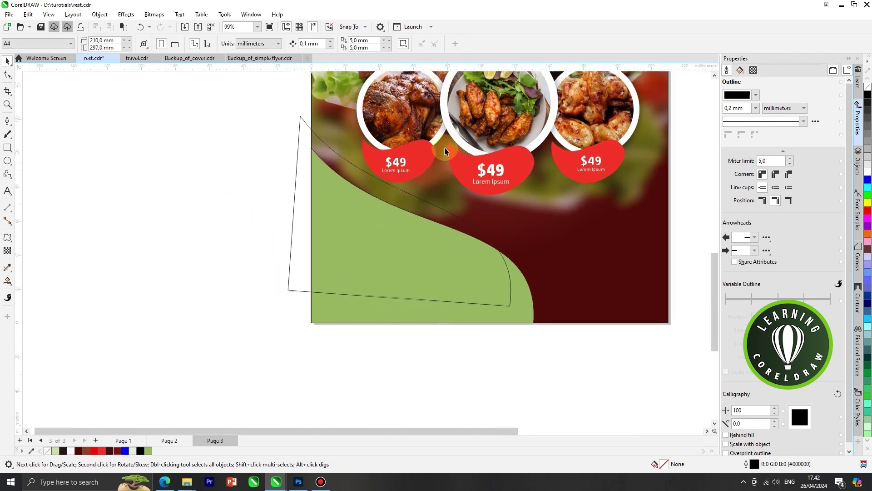
{"action": "left_click_drag", "start_coordinate": [445, 275], "coordinate": [451, 278]}
{"action": "left_click", "coordinate": [450, 279]}
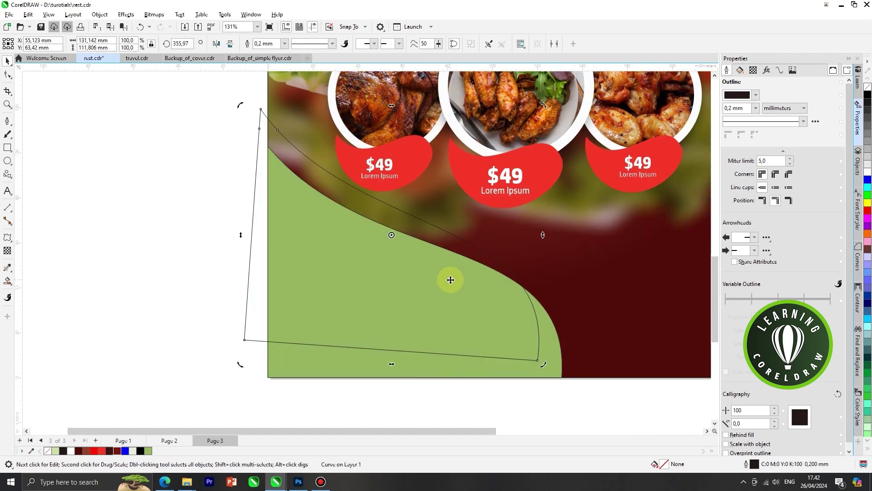
Use Smart Fill to fill the three regions between the unfilled outline copy and the green shape's upper edge with green.
{"action": "left_click", "coordinate": [213, 221]}
{"action": "scroll", "coordinate": [327, 273], "scroll_direction": "down", "scroll_amount": 3}
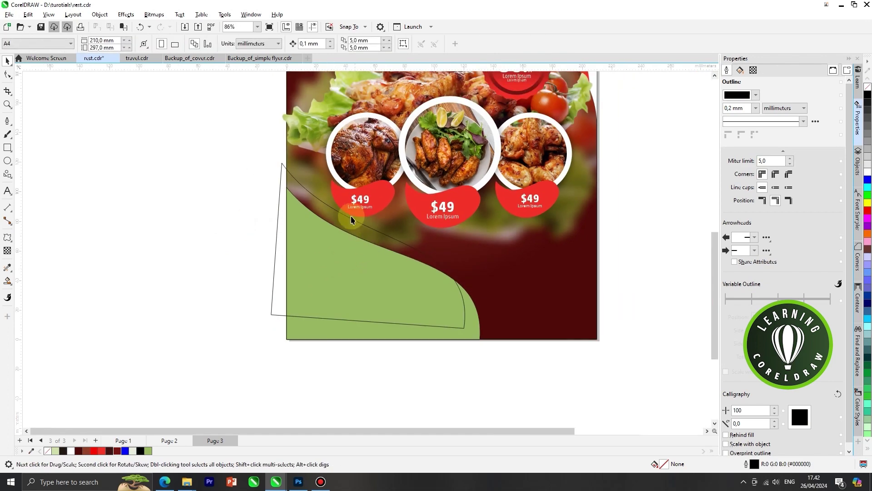
{"action": "scroll", "coordinate": [353, 218], "scroll_direction": "up", "scroll_amount": 2}
{"action": "left_click", "coordinate": [332, 228]}
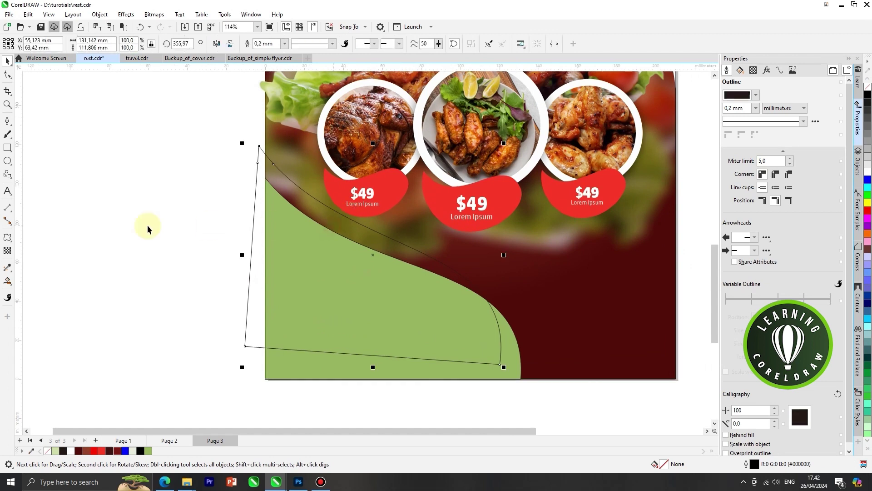
{"action": "left_click", "coordinate": [8, 282]}
{"action": "left_click", "coordinate": [315, 212]}
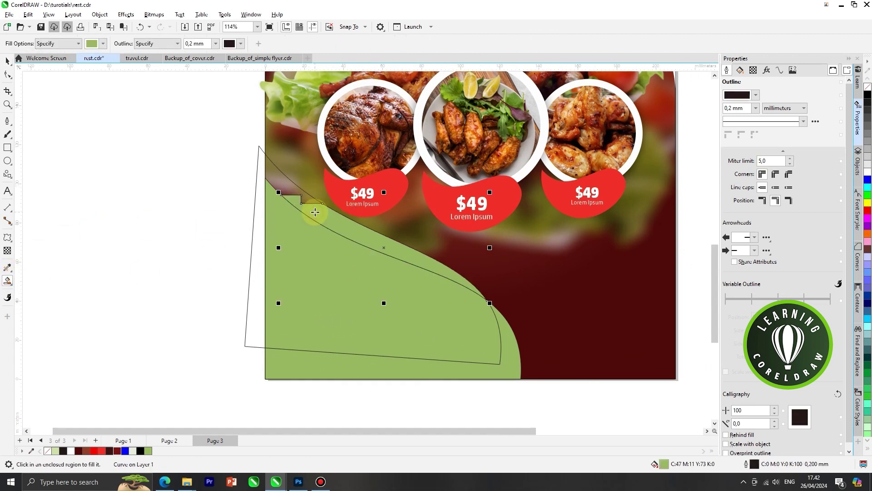
{"action": "left_click", "coordinate": [292, 190]}
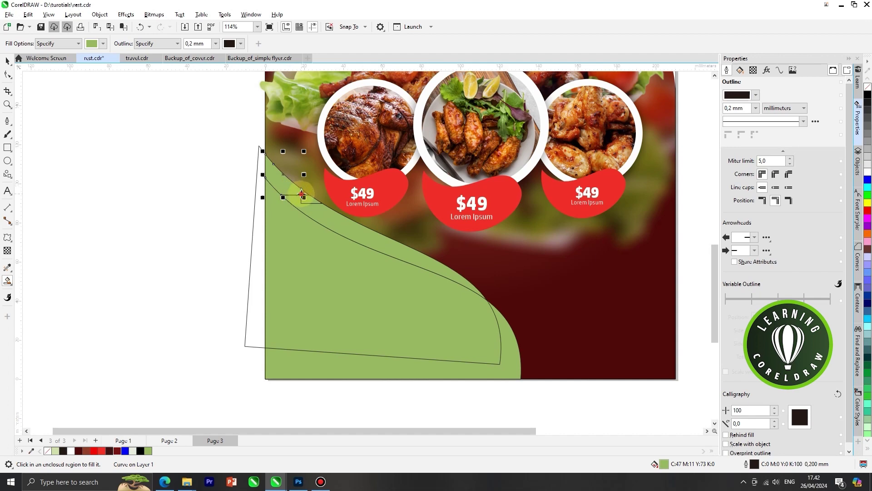
{"action": "left_click", "coordinate": [302, 194]}
{"action": "scroll", "coordinate": [287, 189], "scroll_direction": "up", "scroll_amount": 2}
{"action": "scroll", "coordinate": [245, 181], "scroll_direction": "down", "scroll_amount": 2}
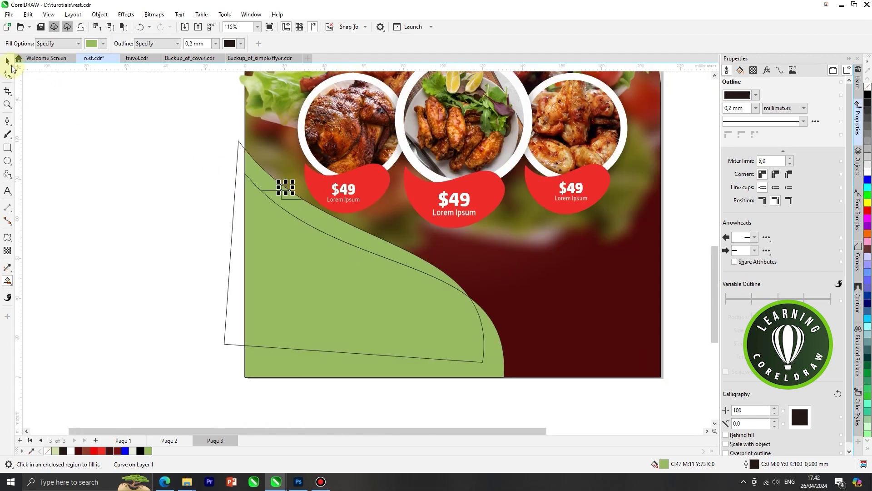
Delete the unfilled, rotated outline copy of the green shape.
{"action": "left_click", "coordinate": [11, 65]}
{"action": "left_click", "coordinate": [219, 233]}
{"action": "left_click", "coordinate": [231, 239]}
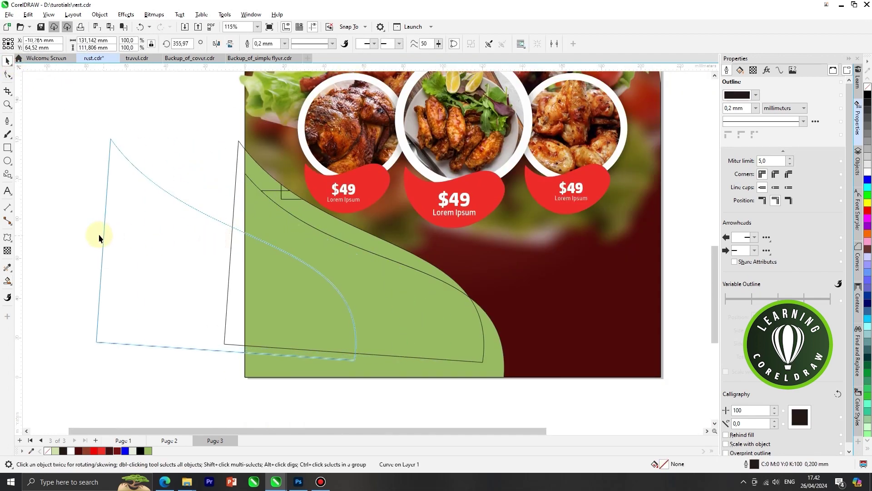
{"action": "key", "text": "Delete"}
{"action": "scroll", "coordinate": [254, 218], "scroll_direction": "down", "scroll_amount": 2}
{"action": "scroll", "coordinate": [291, 209], "scroll_direction": "up", "scroll_amount": 2}
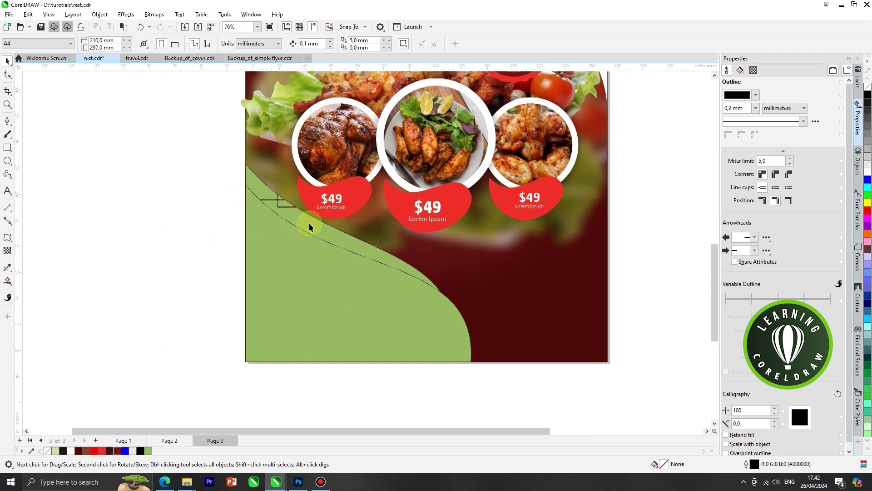
Select the smart-filled green pieces along the upper edge and weld them into one curved strip.
{"action": "left_click", "coordinate": [313, 228]}
{"action": "scroll", "coordinate": [314, 228], "scroll_direction": "up", "scroll_amount": 2}
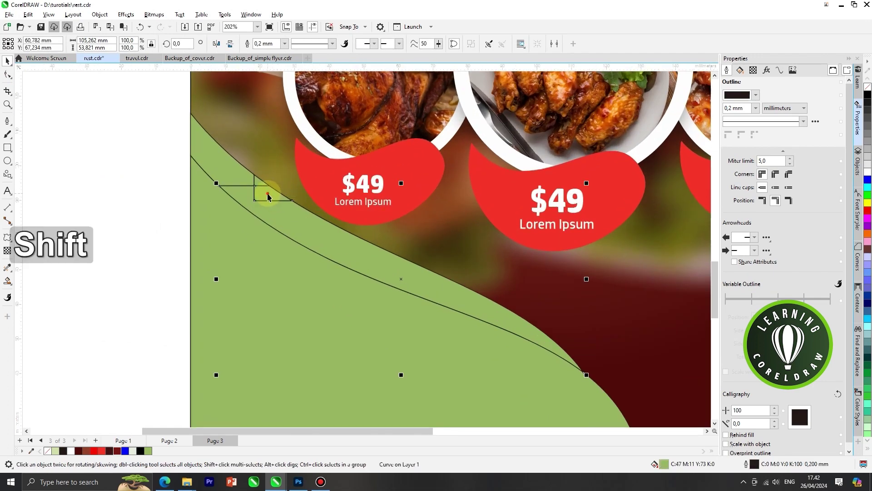
{"action": "left_click", "coordinate": [268, 193], "text": "shift"}
{"action": "scroll", "coordinate": [257, 182], "scroll_direction": "up", "scroll_amount": 2}
{"action": "left_click", "coordinate": [260, 184], "text": "shift"}
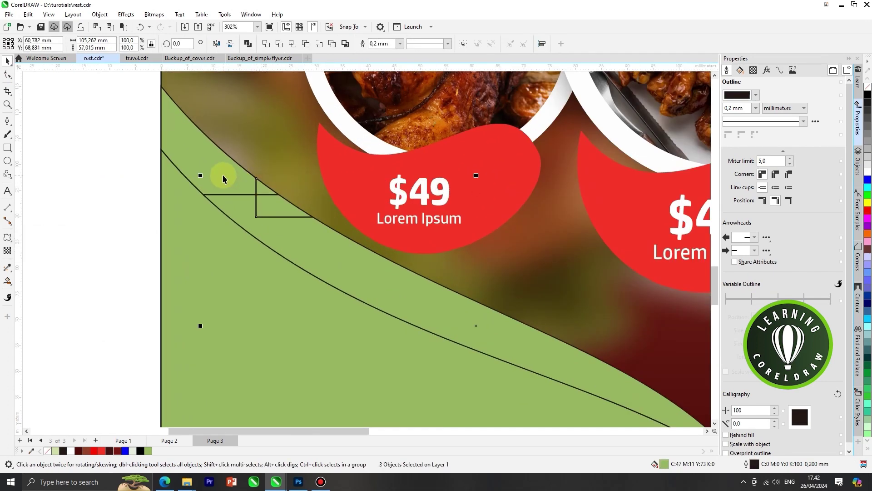
{"action": "scroll", "coordinate": [233, 177], "scroll_direction": "down", "scroll_amount": 2}
{"action": "left_click_drag", "start_coordinate": [233, 179], "coordinate": [120, 199]}
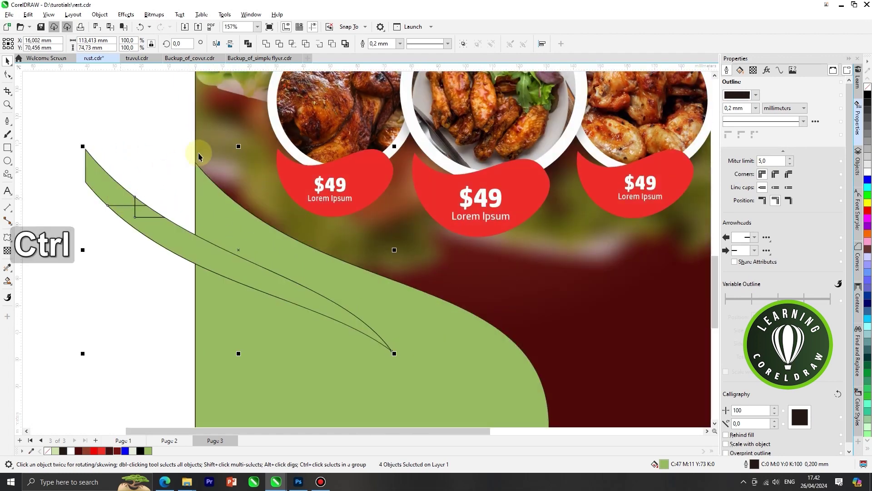
{"action": "key", "text": "ctrl+z"}
{"action": "left_click", "coordinate": [265, 44]}
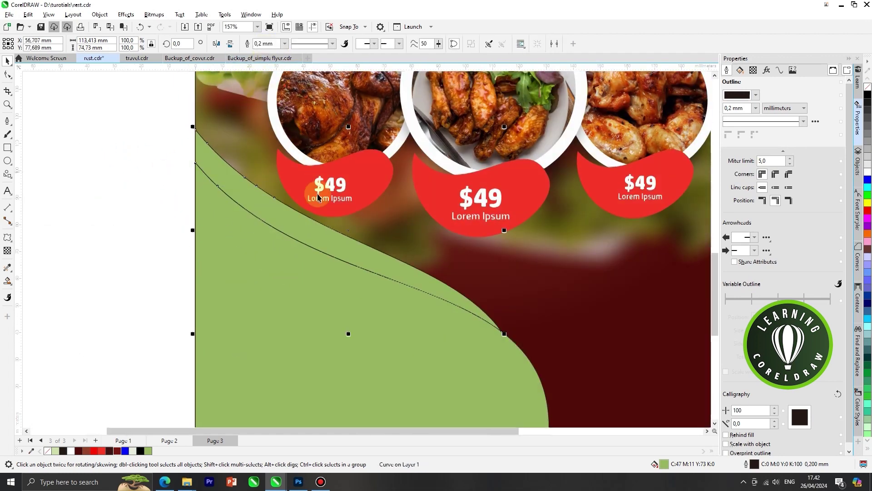
Fill the large green shape in the flyer's lower-left corner with dark red.
{"action": "scroll", "coordinate": [319, 191], "scroll_direction": "down", "scroll_amount": 2}
{"action": "left_click", "coordinate": [211, 230]}
{"action": "left_click", "coordinate": [298, 273]}
{"action": "scroll", "coordinate": [318, 293], "scroll_direction": "down", "scroll_amount": 1}
{"action": "scroll", "coordinate": [318, 295], "scroll_direction": "down", "scroll_amount": 2}
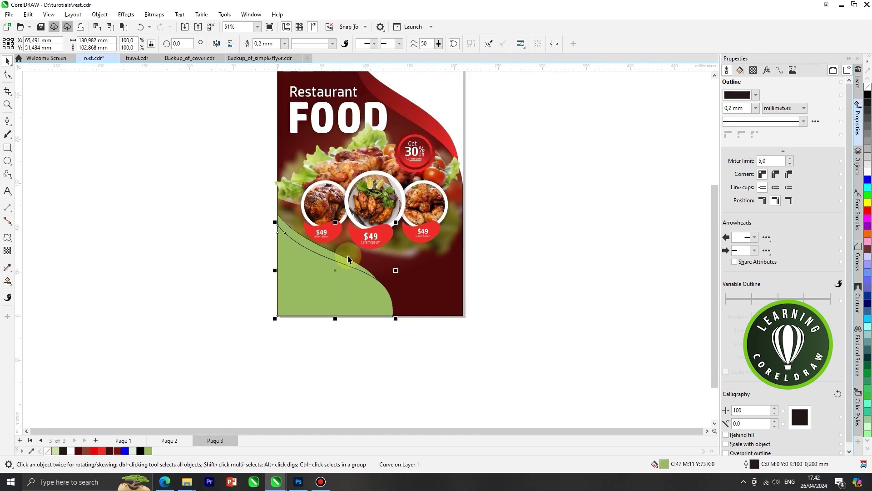
{"action": "left_click", "coordinate": [117, 451]}
{"action": "left_click", "coordinate": [174, 357]}
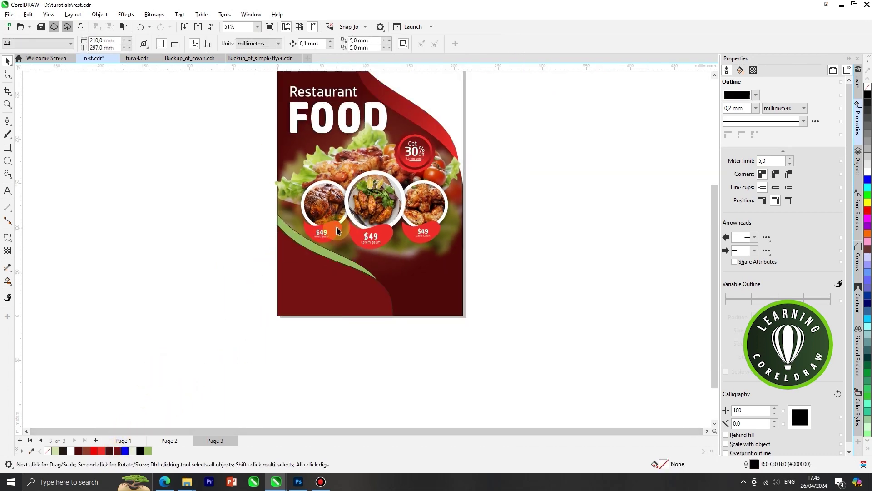
Copy the red gradient fill and no-outline attributes from the upper-right ribbon onto the green curved strip.
{"action": "scroll", "coordinate": [319, 253], "scroll_direction": "up", "scroll_amount": 2}
{"action": "left_click", "coordinate": [319, 252]}
{"action": "scroll", "coordinate": [318, 253], "scroll_direction": "down", "scroll_amount": 2}
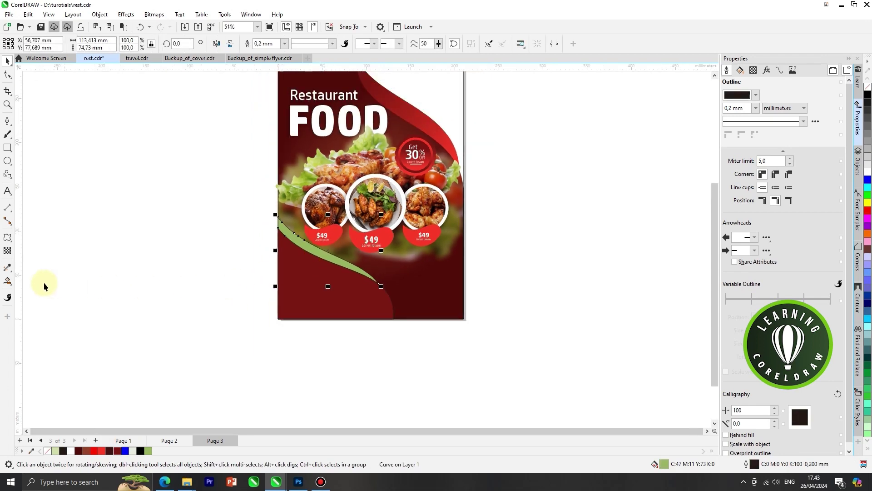
{"action": "left_click", "coordinate": [13, 272]}
{"action": "left_click", "coordinate": [42, 279]}
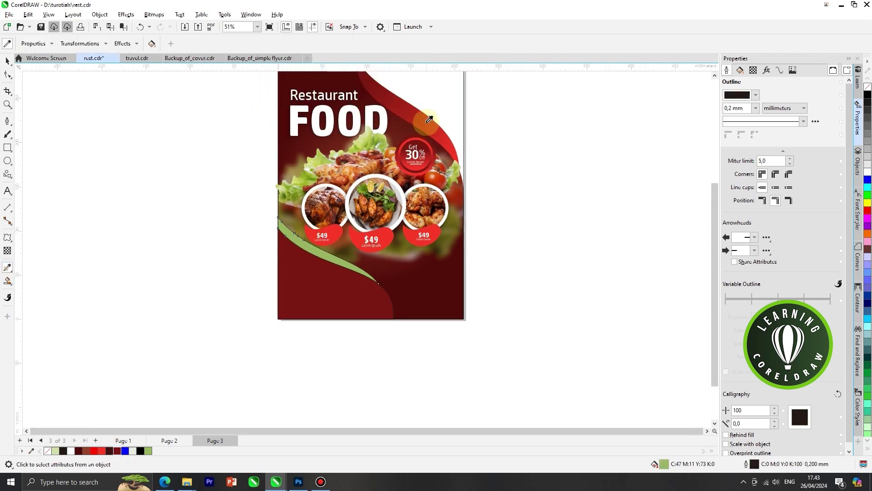
{"action": "scroll", "coordinate": [330, 248], "scroll_direction": "up", "scroll_amount": 3}
{"action": "left_click", "coordinate": [322, 256]}
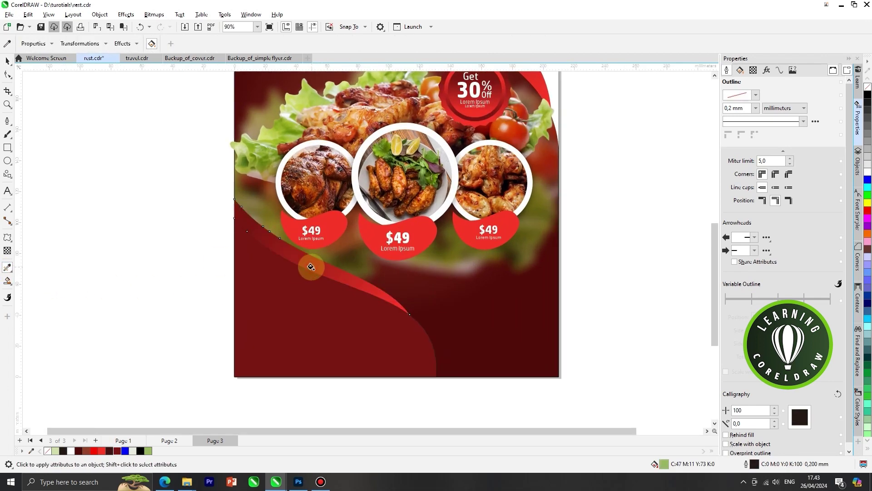
{"action": "left_click", "coordinate": [9, 64]}
{"action": "left_click", "coordinate": [124, 177]}
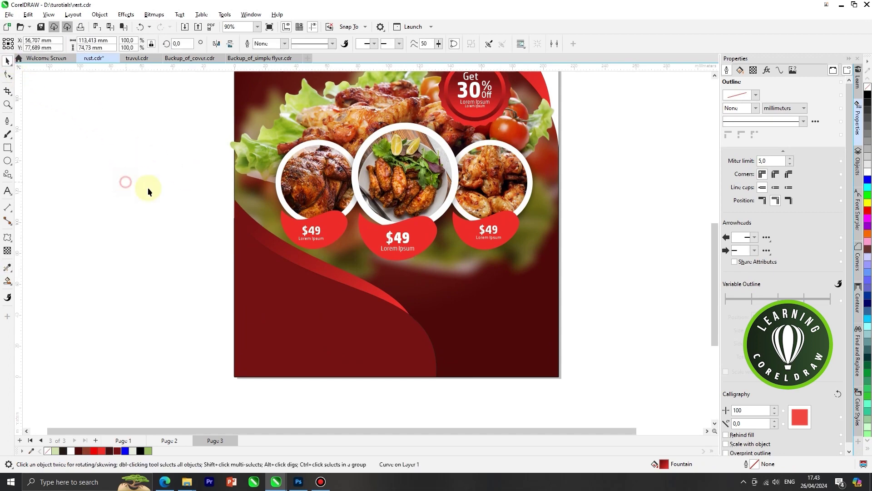
{"action": "scroll", "coordinate": [475, 292], "scroll_direction": "down", "scroll_amount": 3}
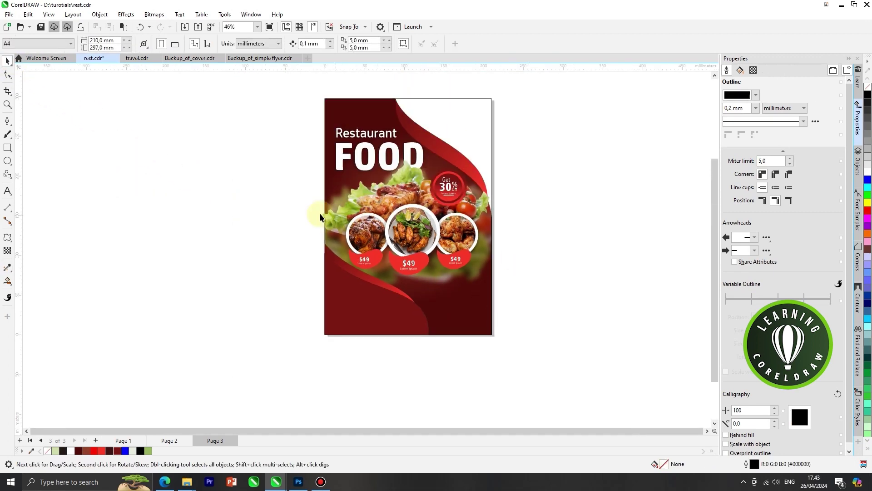
{"action": "left_click_drag", "start_coordinate": [337, 222], "coordinate": [497, 283]}
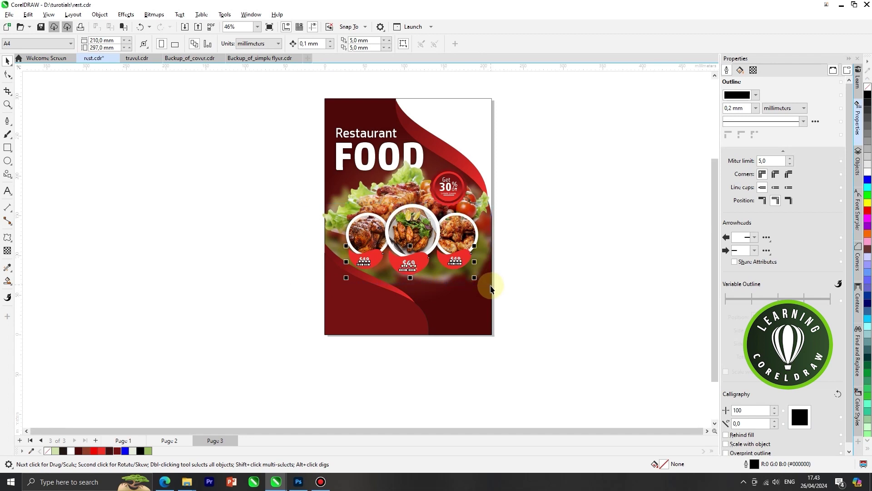
{"action": "scroll", "coordinate": [430, 248], "scroll_direction": "up", "scroll_amount": 1}
{"action": "left_click", "coordinate": [405, 245]}
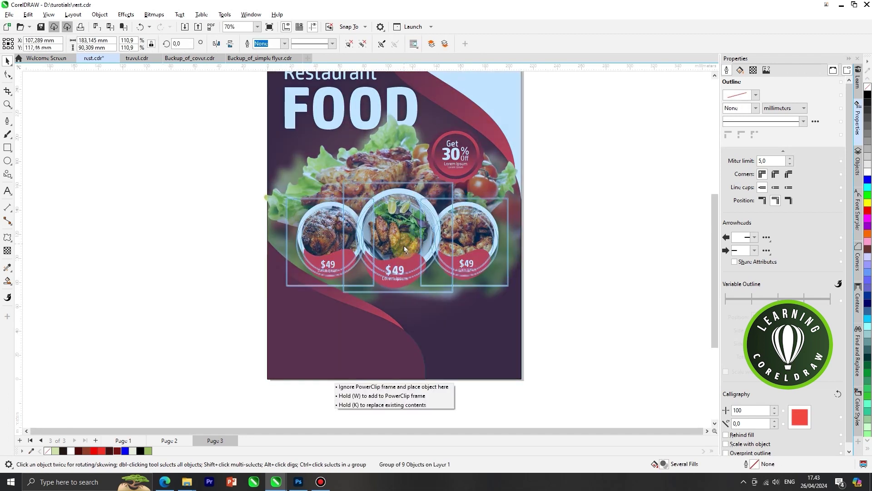
{"action": "left_click", "coordinate": [403, 247]}
{"action": "key", "text": "ctrl+z"}
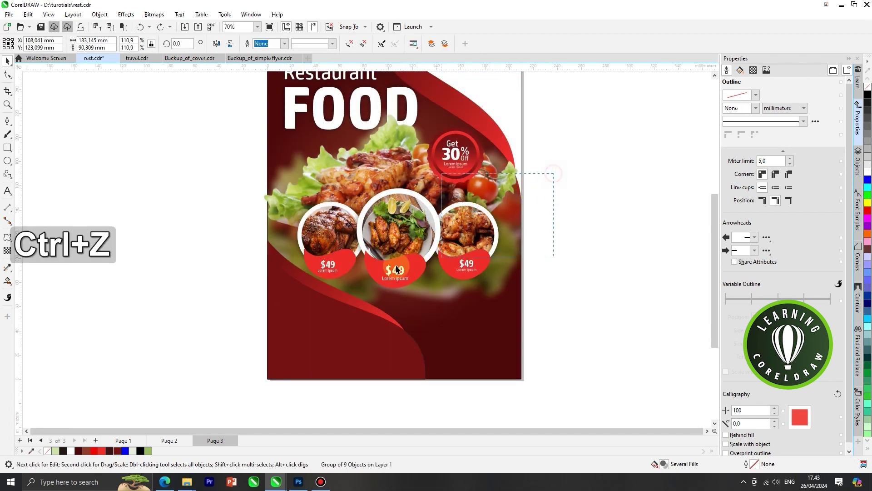
Select the circular photos with their $49 labels, move them down to about X 106.1, Y 114.6 mm and bring them to the front.
{"action": "left_click_drag", "start_coordinate": [396, 269], "coordinate": [282, 296]}
{"action": "scroll", "coordinate": [394, 247], "scroll_direction": "up", "scroll_amount": 1}
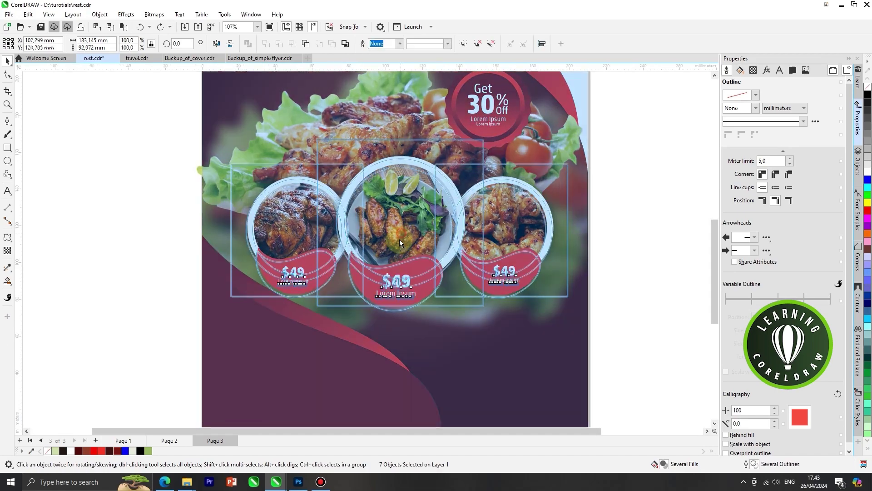
{"action": "left_click_drag", "start_coordinate": [400, 243], "coordinate": [398, 249]}
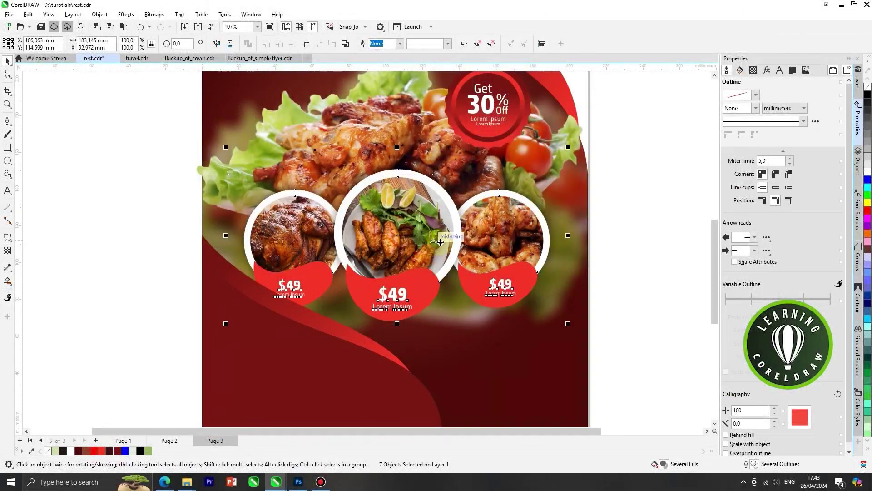
{"action": "scroll", "coordinate": [440, 242], "scroll_direction": "down", "scroll_amount": 1}
{"action": "key", "text": "shift+Page_Up"}
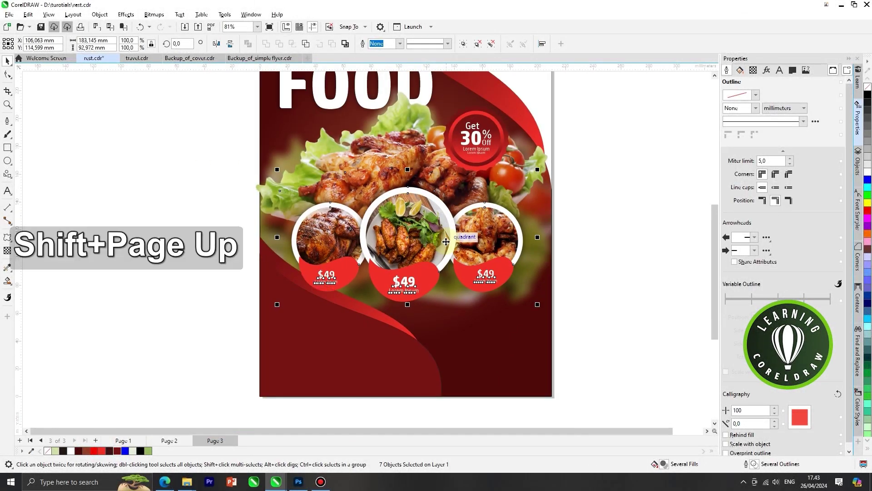
{"action": "scroll", "coordinate": [425, 233], "scroll_direction": "up", "scroll_amount": 1}
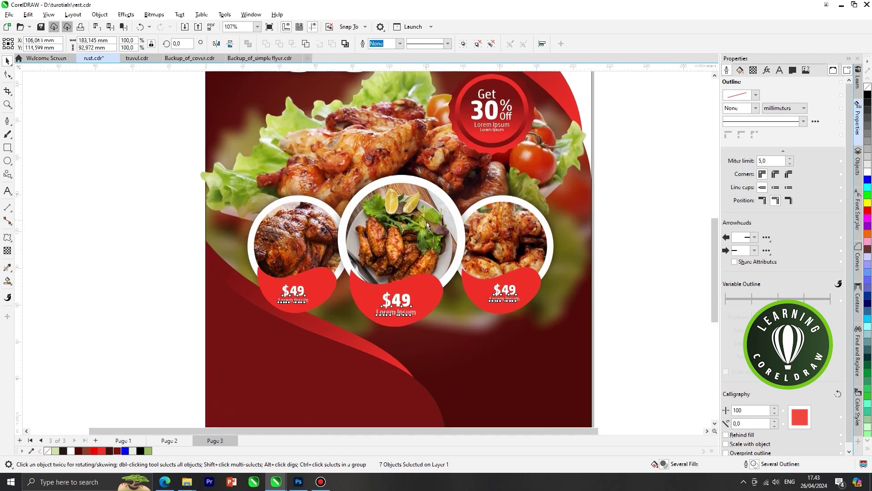
{"action": "left_click_drag", "start_coordinate": [427, 224], "coordinate": [426, 223]}
Scale the circular photos and their $49 labels down to about 175.6 × 89.1 mm and reposition them on the flyer.
{"action": "scroll", "coordinate": [454, 217], "scroll_direction": "down", "scroll_amount": 2}
{"action": "left_click_drag", "start_coordinate": [567, 195], "coordinate": [334, 280]}
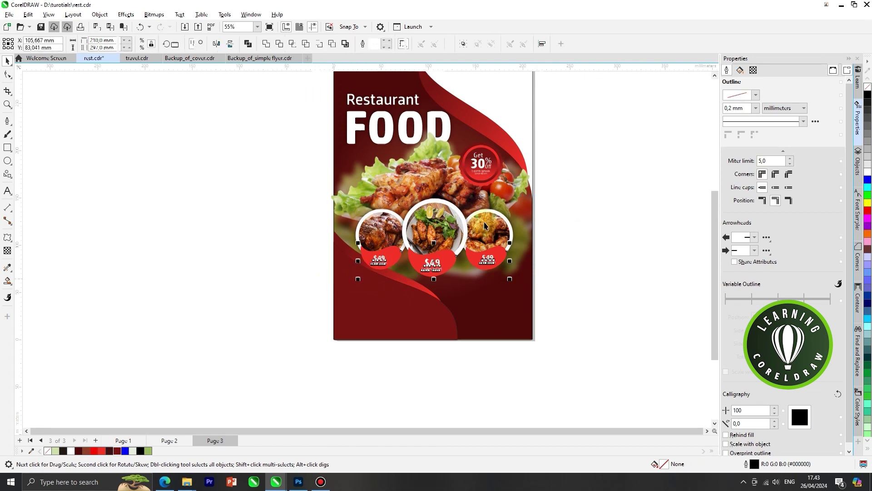
{"action": "scroll", "coordinate": [487, 220], "scroll_direction": "up", "scroll_amount": 1}
{"action": "left_click_drag", "start_coordinate": [515, 268], "coordinate": [305, 291]}
{"action": "scroll", "coordinate": [468, 225], "scroll_direction": "up", "scroll_amount": 1}
{"action": "left_click_drag", "start_coordinate": [537, 176], "coordinate": [534, 176]}
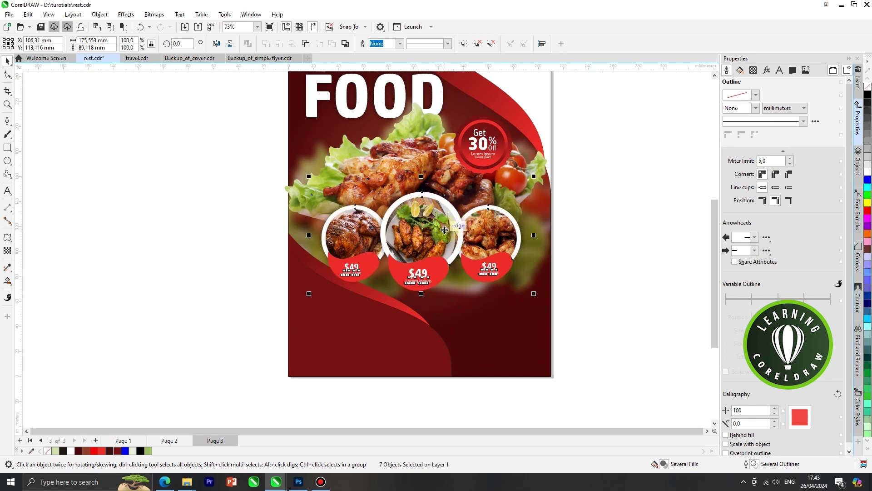
{"action": "left_click_drag", "start_coordinate": [438, 225], "coordinate": [462, 237]}
{"action": "scroll", "coordinate": [463, 237], "scroll_direction": "down", "scroll_amount": 1}
{"action": "left_click", "coordinate": [549, 233]}
{"action": "scroll", "coordinate": [549, 230], "scroll_direction": "down", "scroll_amount": 2}
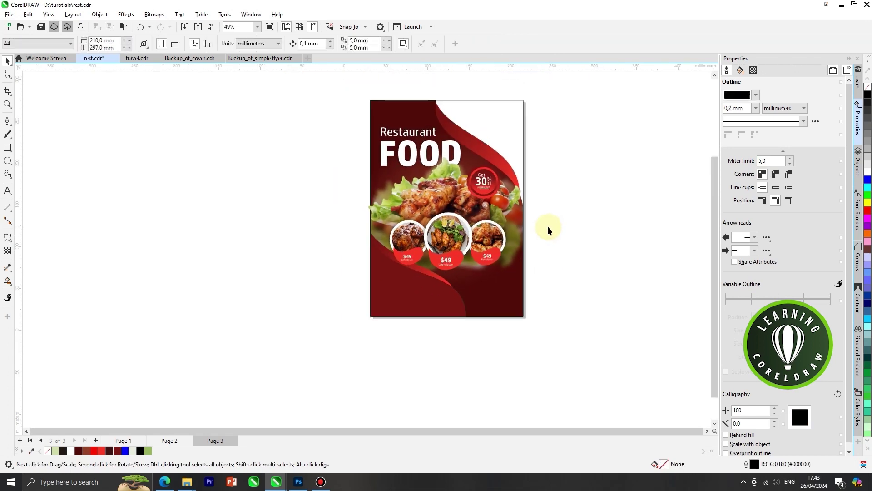
{"action": "scroll", "coordinate": [546, 162], "scroll_direction": "up", "scroll_amount": 1}
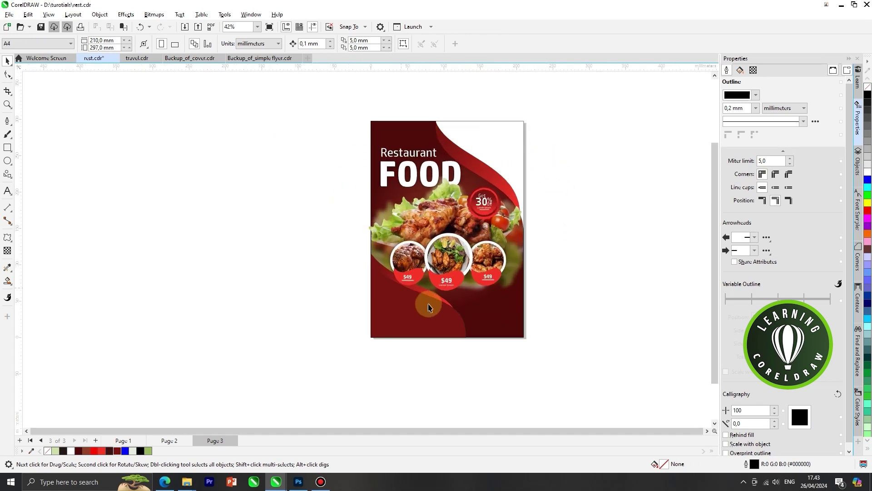
{"action": "scroll", "coordinate": [487, 326], "scroll_direction": "up", "scroll_amount": 2}
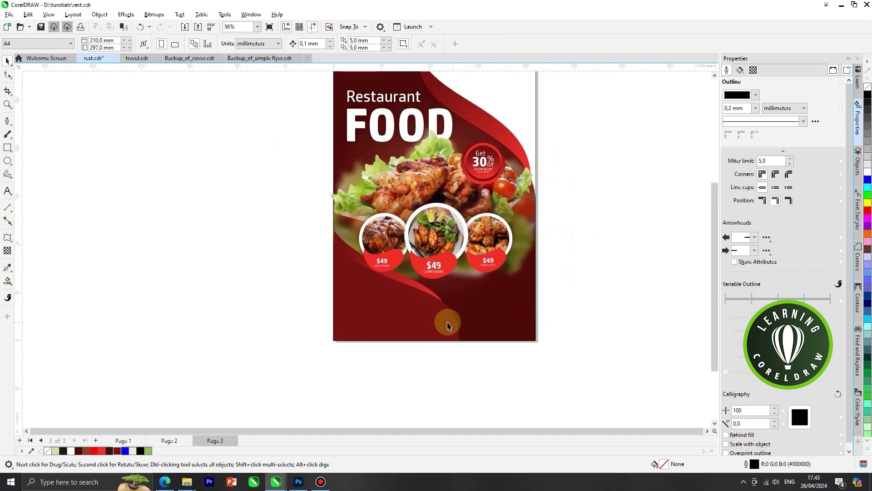
{"action": "right_click", "coordinate": [868, 87]}
{"action": "left_click", "coordinate": [210, 202]}
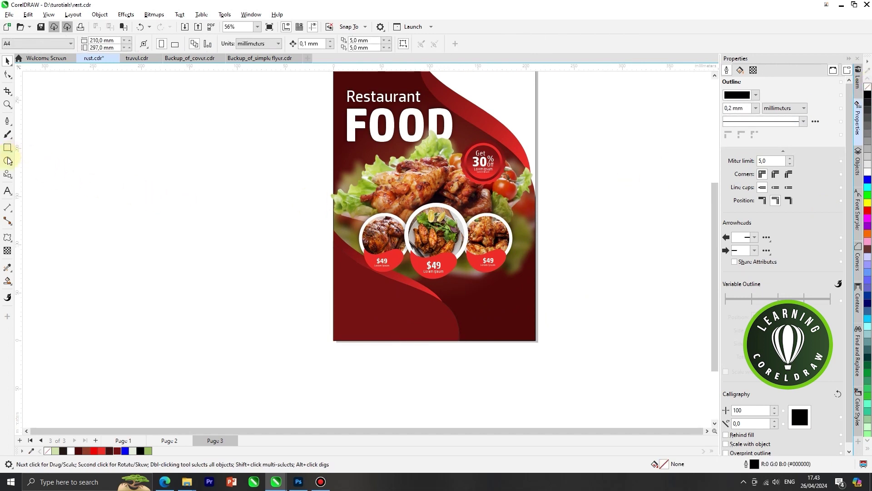
Draw a rectangle about 78.3 × 19.4 mm in the flyer's lower-right area, centred near X 156.3, Y 27.5 mm.
{"action": "left_click", "coordinate": [7, 175]}
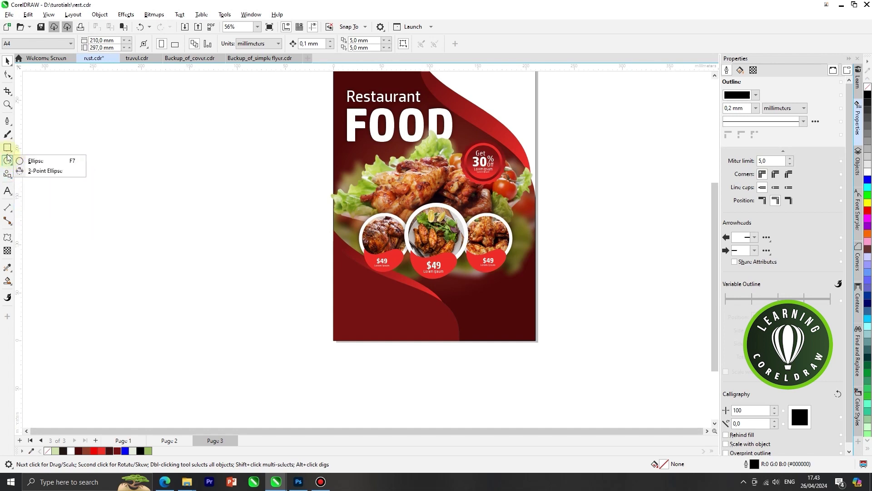
{"action": "mouse_move", "coordinate": [6, 152]}
{"action": "left_click", "coordinate": [37, 150]}
{"action": "scroll", "coordinate": [473, 323], "scroll_direction": "up", "scroll_amount": 3}
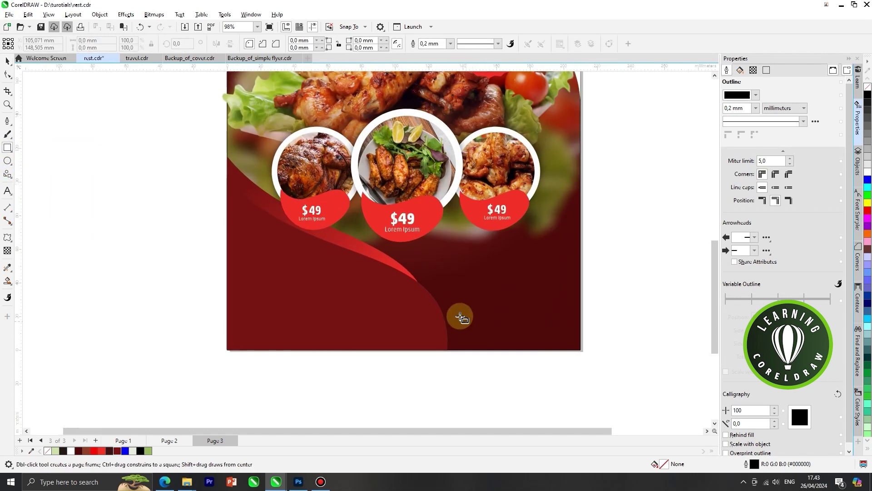
{"action": "left_click_drag", "start_coordinate": [428, 293], "coordinate": [558, 322]}
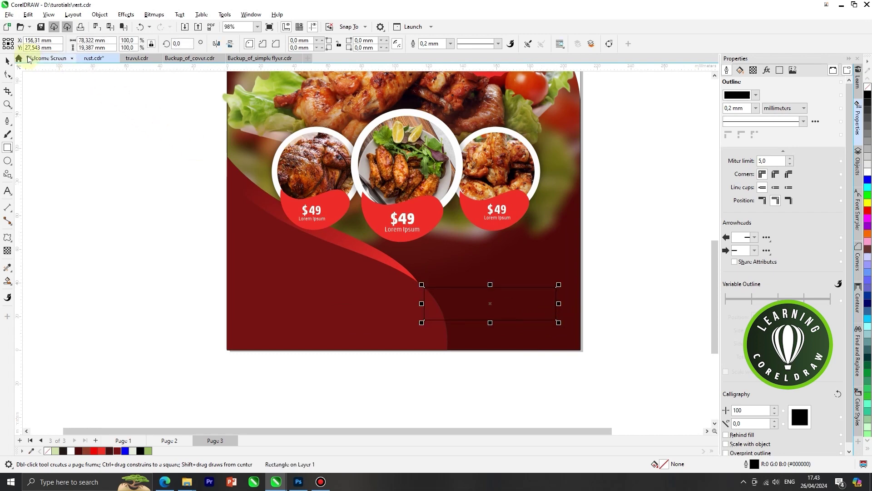
{"action": "left_click", "coordinate": [8, 60]}
{"action": "scroll", "coordinate": [420, 295], "scroll_direction": "up", "scroll_amount": 4}
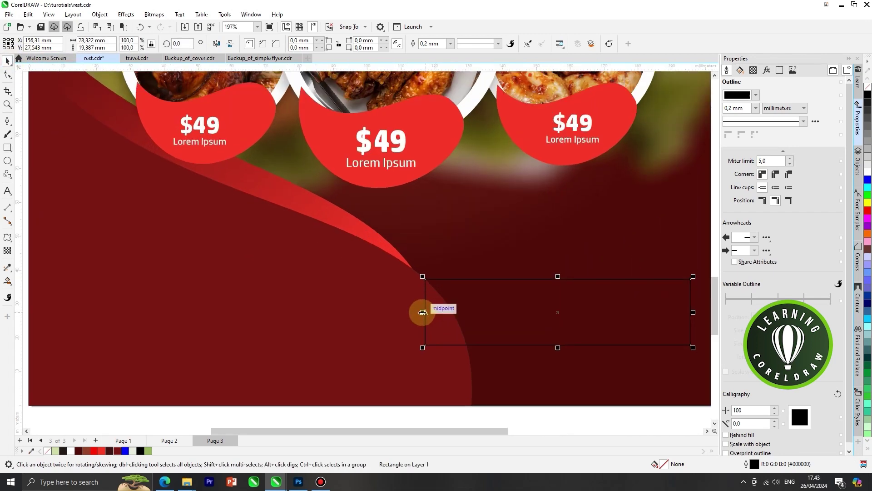
Extend the rectangle in the flyer's lower-right area toward the dark red curve, making it about 80.6 mm wide.
{"action": "left_click_drag", "start_coordinate": [420, 309], "coordinate": [414, 315]}
{"action": "scroll", "coordinate": [400, 291], "scroll_direction": "down", "scroll_amount": 5}
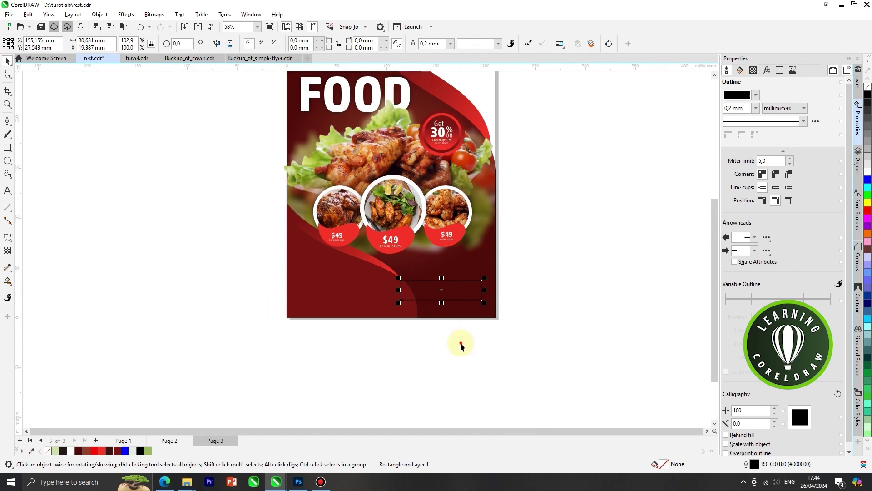
{"action": "left_click", "coordinate": [483, 332]}
{"action": "scroll", "coordinate": [473, 303], "scroll_direction": "up", "scroll_amount": 1}
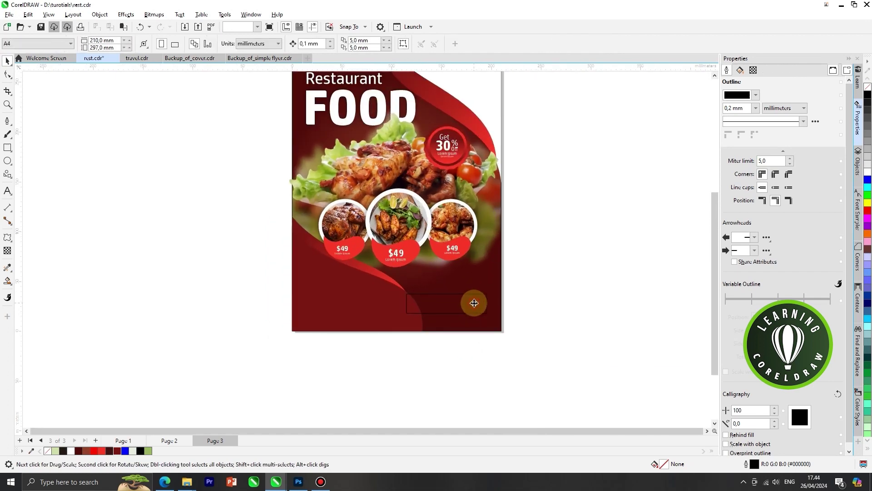
Convert the rectangle to curves and pull a new node inward at its right edge's midpoint to form a ribbon notch.
{"action": "left_click", "coordinate": [473, 302]}
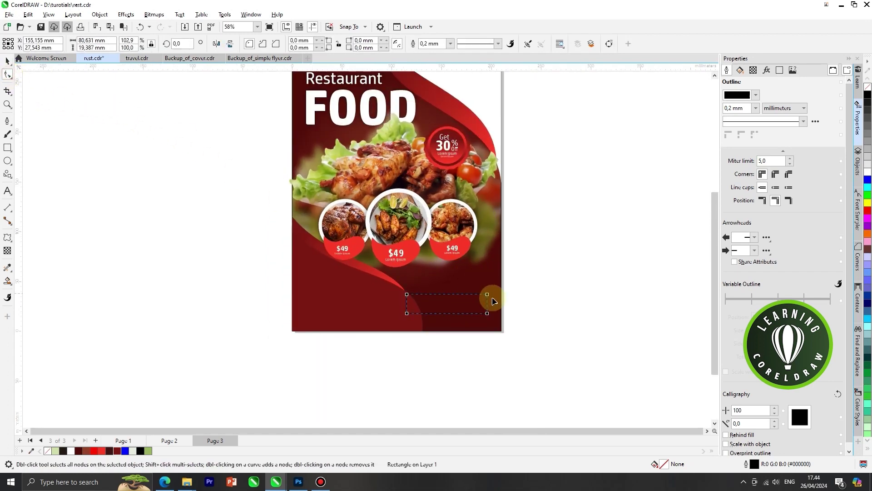
{"action": "scroll", "coordinate": [483, 302], "scroll_direction": "up", "scroll_amount": 5}
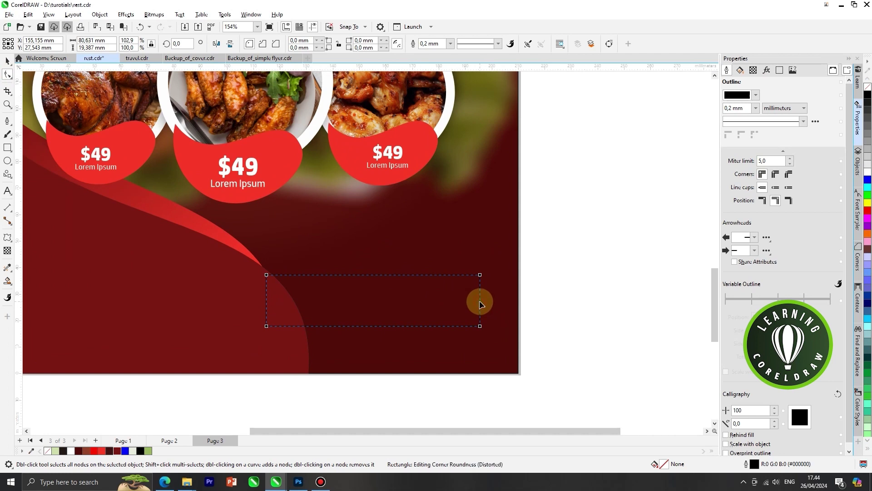
{"action": "right_click", "coordinate": [481, 300]}
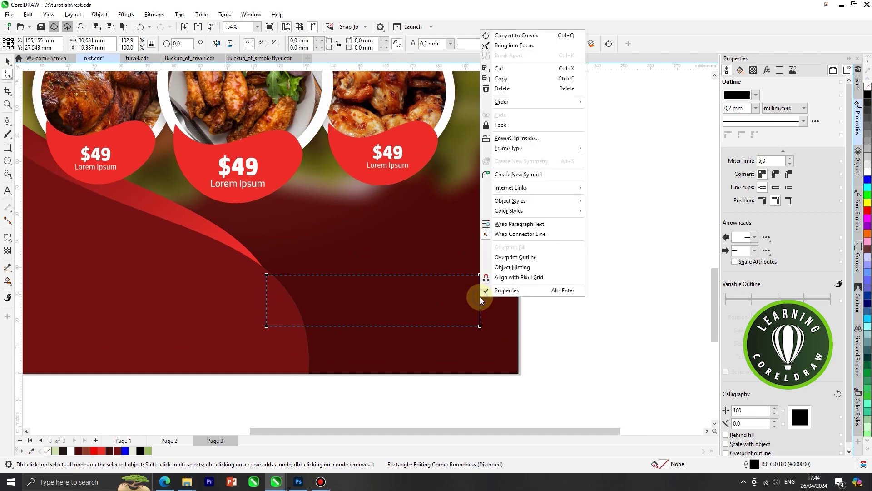
{"action": "left_click", "coordinate": [511, 35]}
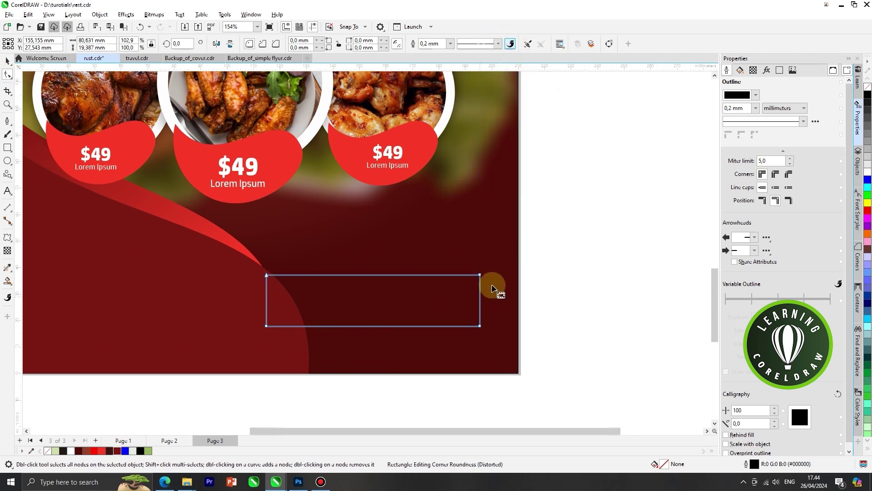
{"action": "scroll", "coordinate": [480, 303], "scroll_direction": "up", "scroll_amount": 1}
{"action": "left_click", "coordinate": [476, 302]}
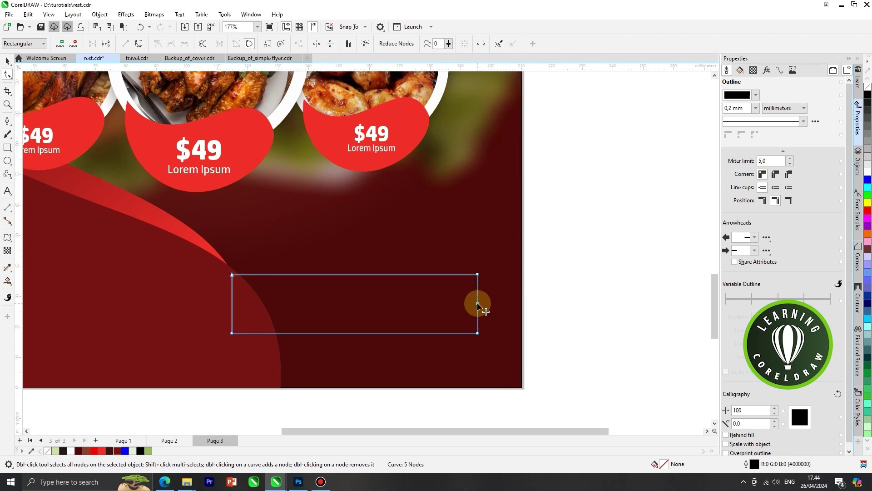
{"action": "left_click_drag", "start_coordinate": [474, 303], "coordinate": [455, 308]}
Fill the notched ribbon with white and remove its outline.
{"action": "left_click", "coordinate": [8, 61]}
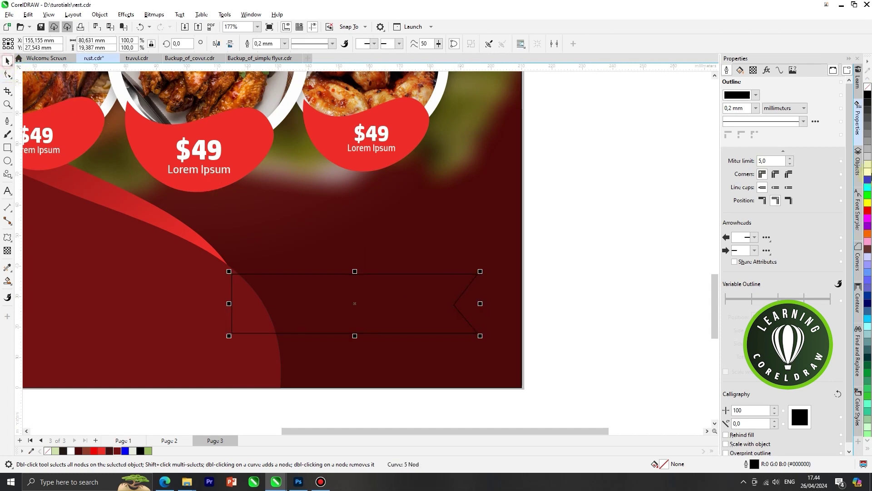
{"action": "left_click", "coordinate": [864, 171]}
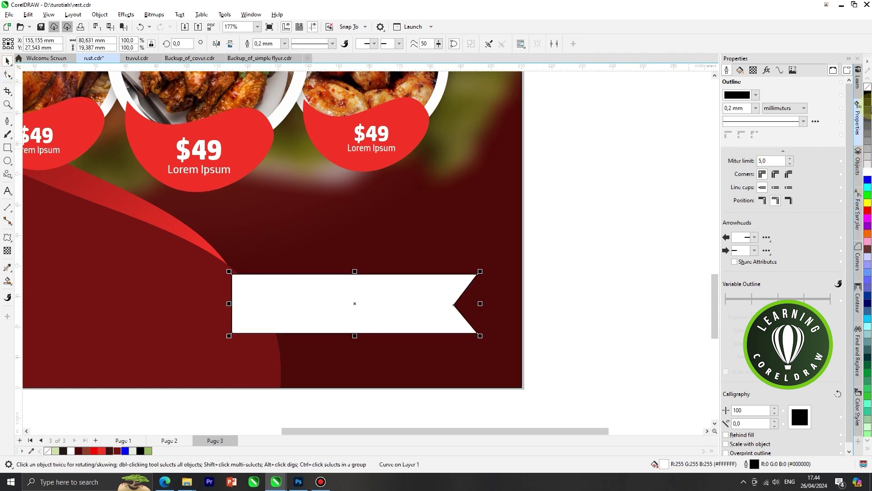
{"action": "right_click", "coordinate": [868, 87]}
{"action": "scroll", "coordinate": [651, 183], "scroll_direction": "down", "scroll_amount": 2}
{"action": "left_click", "coordinate": [656, 221]}
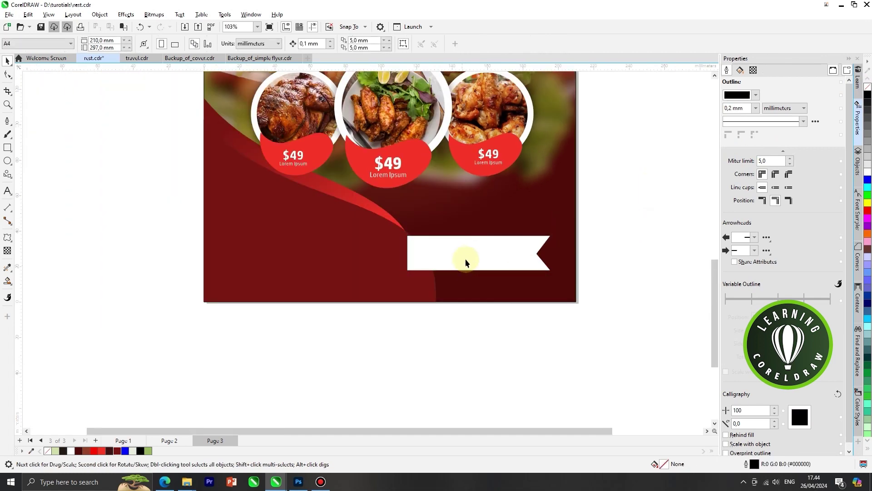
Move the white ribbon up and widen it to about 83.1 mm, centred near X 154.6, Y 32.4 mm.
{"action": "left_click_drag", "start_coordinate": [469, 256], "coordinate": [464, 246]}
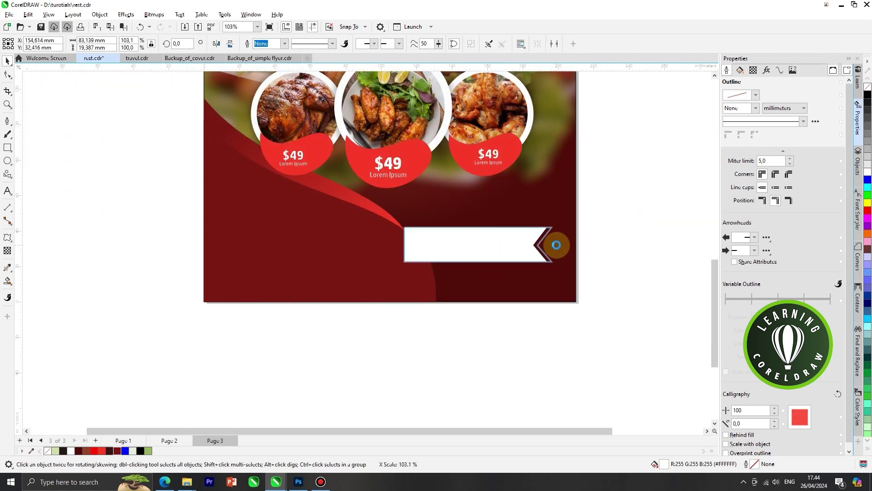
{"action": "scroll", "coordinate": [558, 248], "scroll_direction": "down", "scroll_amount": 2}
{"action": "left_click", "coordinate": [600, 266]}
{"action": "scroll", "coordinate": [543, 286], "scroll_direction": "down", "scroll_amount": 2}
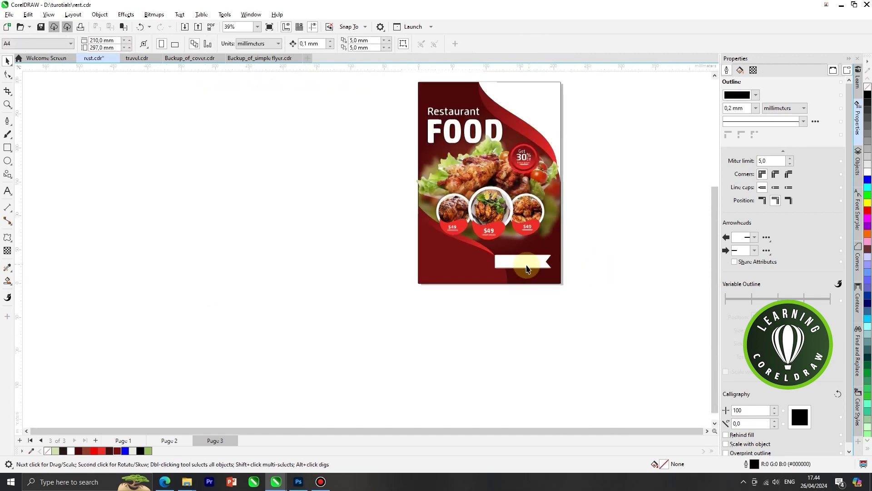
Reorder the white ribbon so it sits behind the dark red curved shape.
{"action": "scroll", "coordinate": [526, 268], "scroll_direction": "up", "scroll_amount": 1}
{"action": "right_click", "coordinate": [520, 260]}
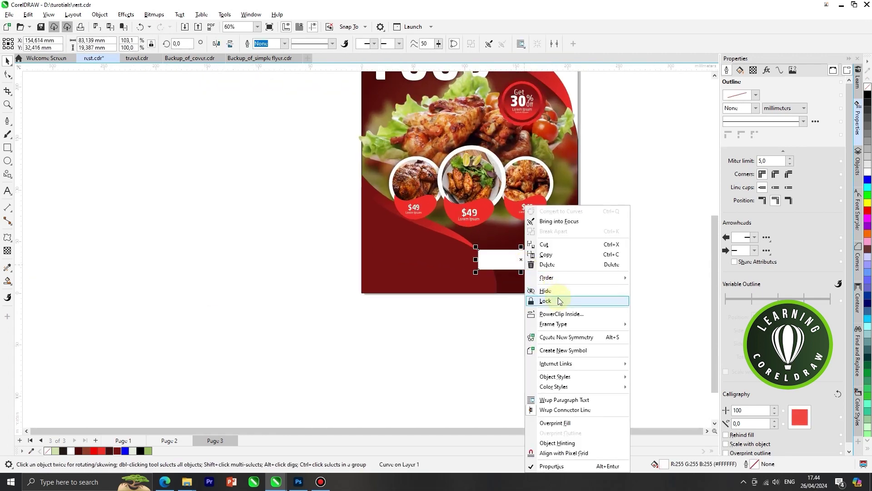
{"action": "mouse_move", "coordinate": [560, 278]}
{"action": "left_click", "coordinate": [654, 343]}
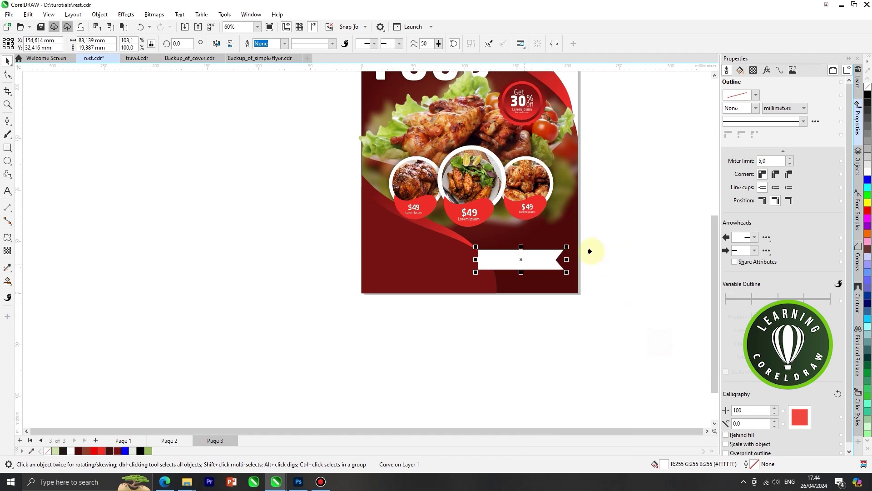
{"action": "scroll", "coordinate": [568, 291], "scroll_direction": "down", "scroll_amount": 1}
{"action": "scroll", "coordinate": [543, 269], "scroll_direction": "up", "scroll_amount": 2}
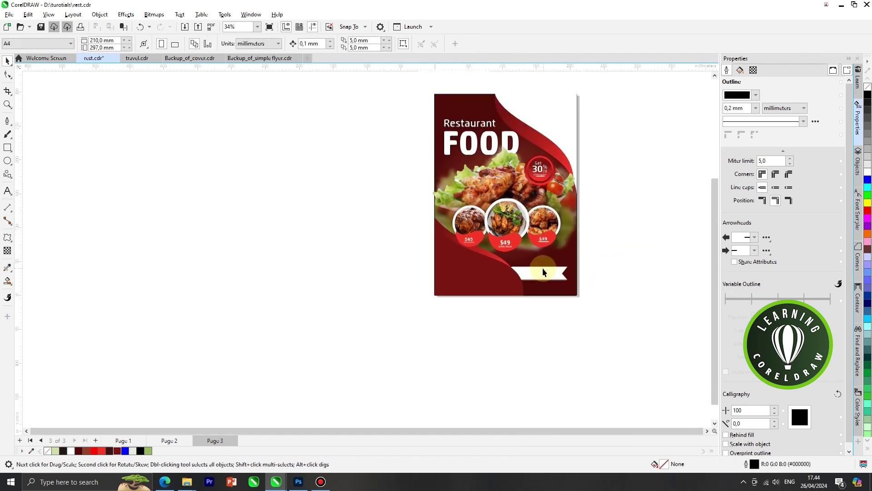
Widen the white ribbon on both sides to about 91.2 mm and raise its centre to about X 154.8, Y 34.9 mm.
{"action": "left_click", "coordinate": [544, 272]}
{"action": "scroll", "coordinate": [528, 274], "scroll_direction": "up", "scroll_amount": 1}
{"action": "scroll", "coordinate": [500, 275], "scroll_direction": "up", "scroll_amount": 2}
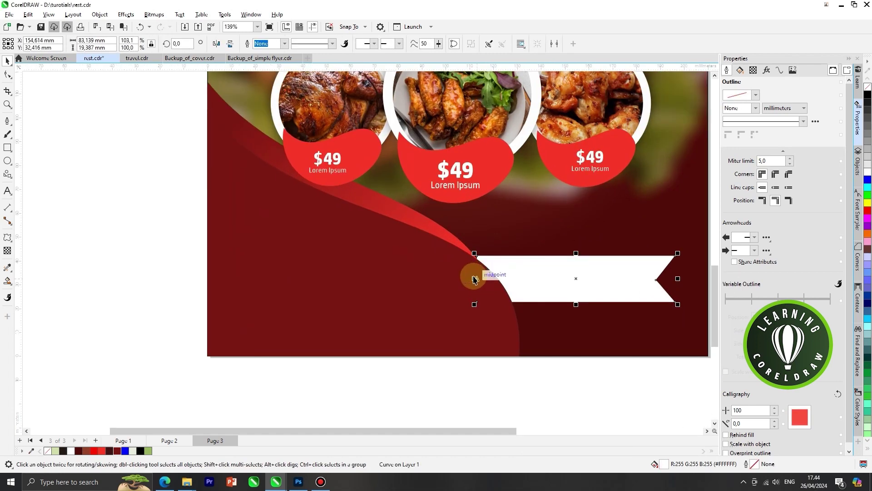
{"action": "left_click_drag", "start_coordinate": [473, 279], "coordinate": [466, 278]}
{"action": "left_click_drag", "start_coordinate": [568, 269], "coordinate": [571, 264]}
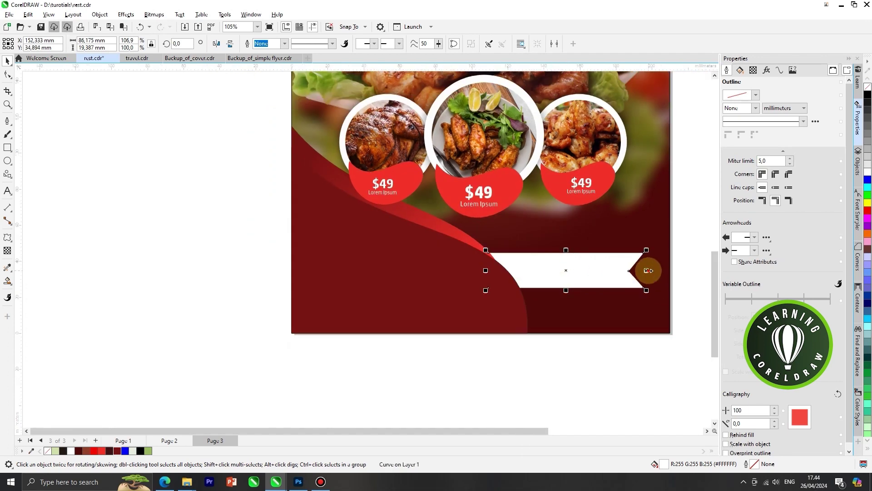
{"action": "left_click_drag", "start_coordinate": [648, 271], "coordinate": [675, 268]}
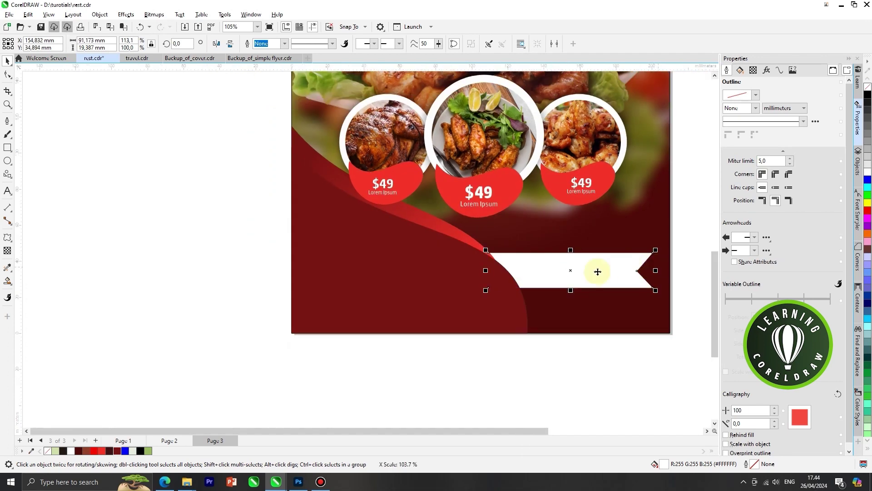
{"action": "scroll", "coordinate": [547, 317], "scroll_direction": "down", "scroll_amount": 3}
{"action": "left_click", "coordinate": [554, 341]}
{"action": "scroll", "coordinate": [547, 309], "scroll_direction": "down", "scroll_amount": 1}
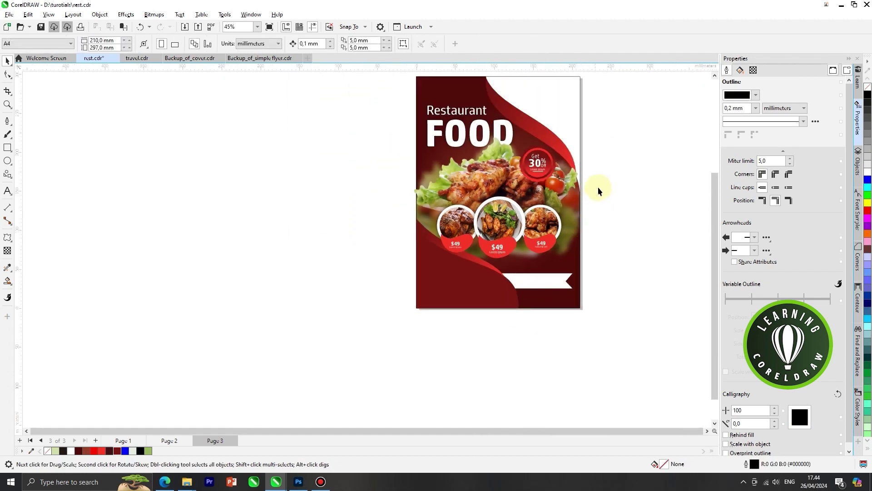
Group the circular photos with their $49 labels, centre-align them with the large chicken photo and shift the group slightly to the right.
{"action": "left_click_drag", "start_coordinate": [473, 267], "coordinate": [427, 260]}
{"action": "scroll", "coordinate": [520, 237], "scroll_direction": "up", "scroll_amount": 2}
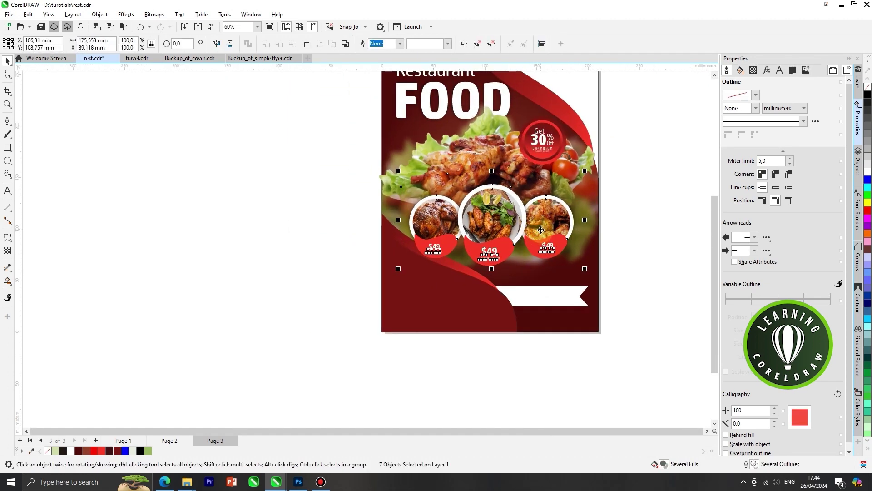
{"action": "left_click_drag", "start_coordinate": [560, 237], "coordinate": [555, 233]}
{"action": "key", "text": "ctrl+z"}
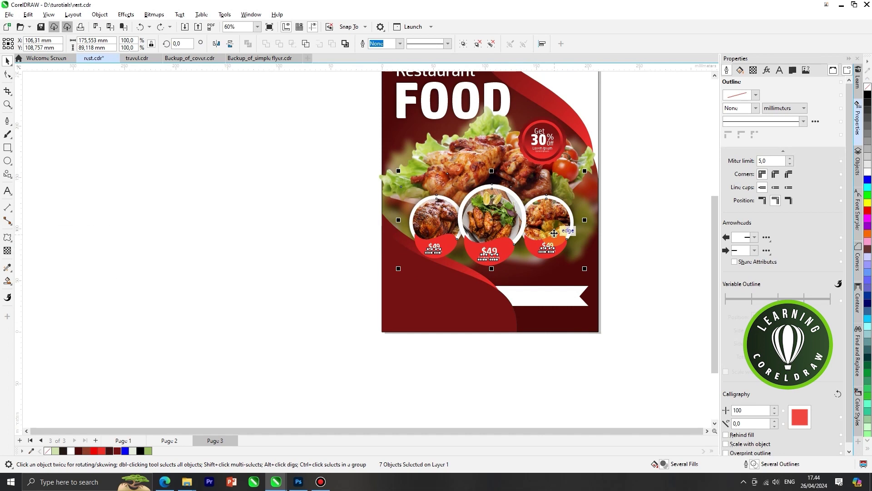
{"action": "key", "text": "ctrl+g"}
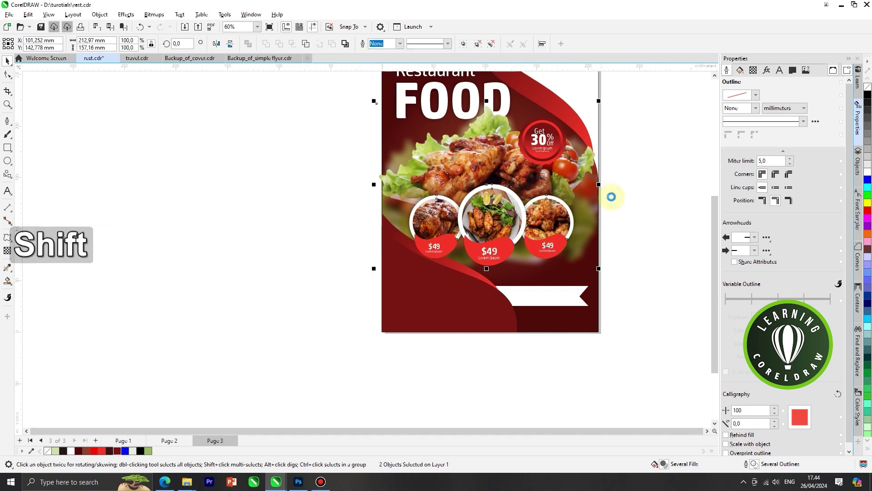
{"action": "key", "text": "c"}
{"action": "left_click", "coordinate": [637, 208]}
{"action": "left_click_drag", "start_coordinate": [540, 225], "coordinate": [551, 223]}
{"action": "scroll", "coordinate": [564, 222], "scroll_direction": "down", "scroll_amount": 3}
{"action": "left_click", "coordinate": [625, 224]}
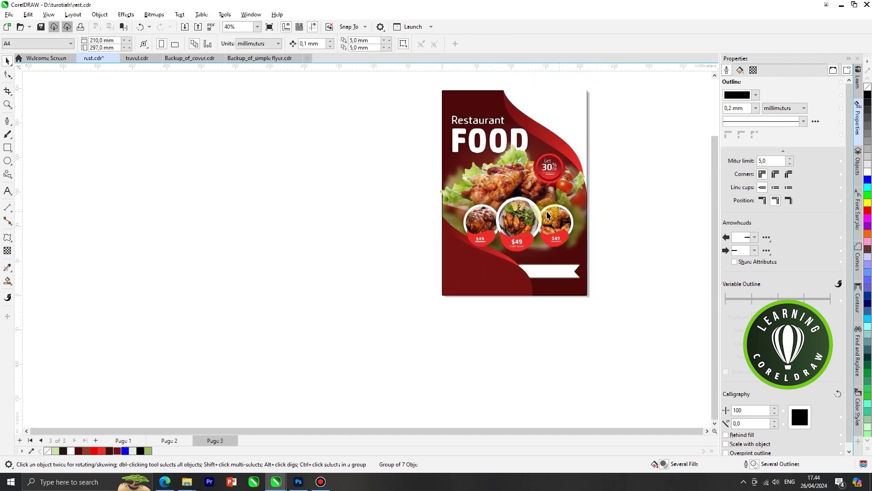
Raise the white ribbon to about Y 38.3 mm and extend its curve-side end to a width of about 95.5 mm.
{"action": "scroll", "coordinate": [547, 213], "scroll_direction": "down", "scroll_amount": 1}
{"action": "left_click", "coordinate": [624, 226]}
{"action": "scroll", "coordinate": [556, 264], "scroll_direction": "up", "scroll_amount": 2}
{"action": "left_click", "coordinate": [549, 263]}
{"action": "scroll", "coordinate": [543, 255], "scroll_direction": "up", "scroll_amount": 2}
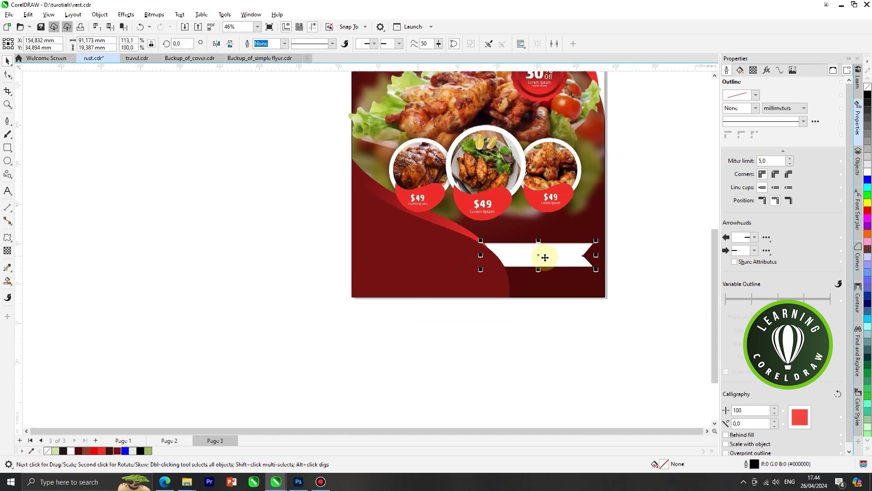
{"action": "left_click_drag", "start_coordinate": [543, 253], "coordinate": [541, 249]}
{"action": "left_click", "coordinate": [518, 251]}
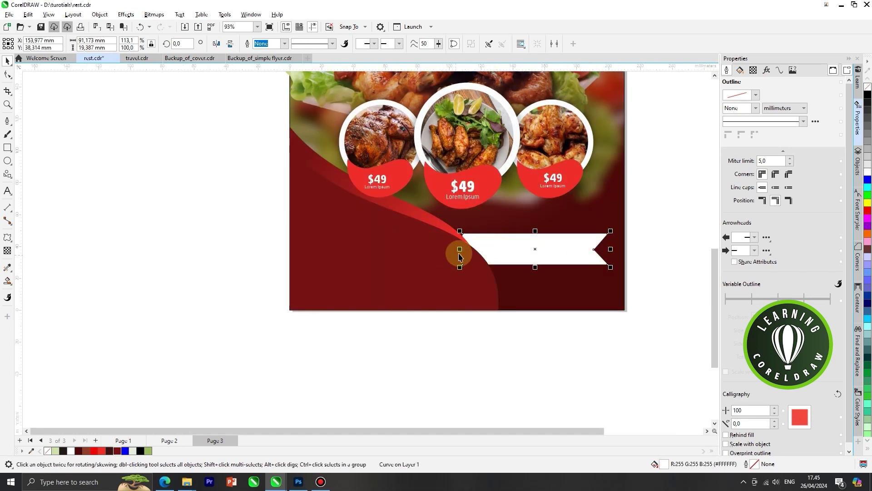
{"action": "left_click_drag", "start_coordinate": [453, 250], "coordinate": [452, 250]}
{"action": "scroll", "coordinate": [498, 252], "scroll_direction": "down", "scroll_amount": 2}
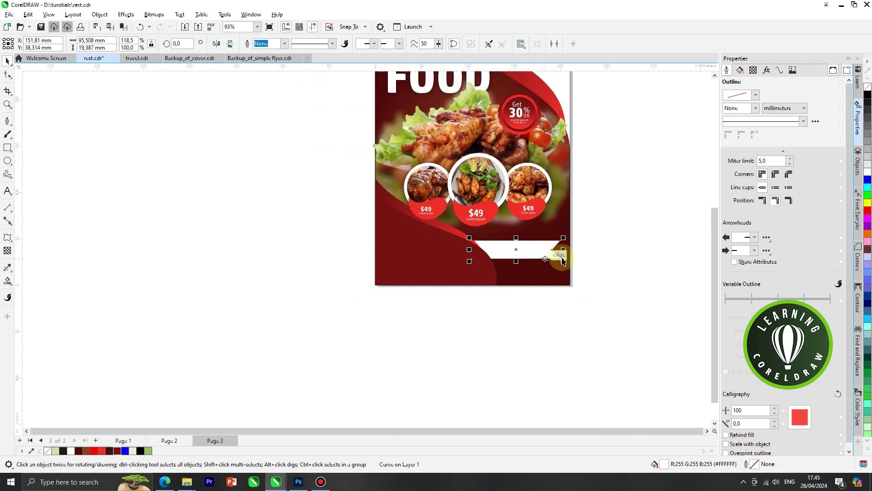
{"action": "left_click", "coordinate": [586, 254]}
{"action": "key", "text": "F4"}
{"action": "scroll", "coordinate": [565, 306], "scroll_direction": "up", "scroll_amount": 3}
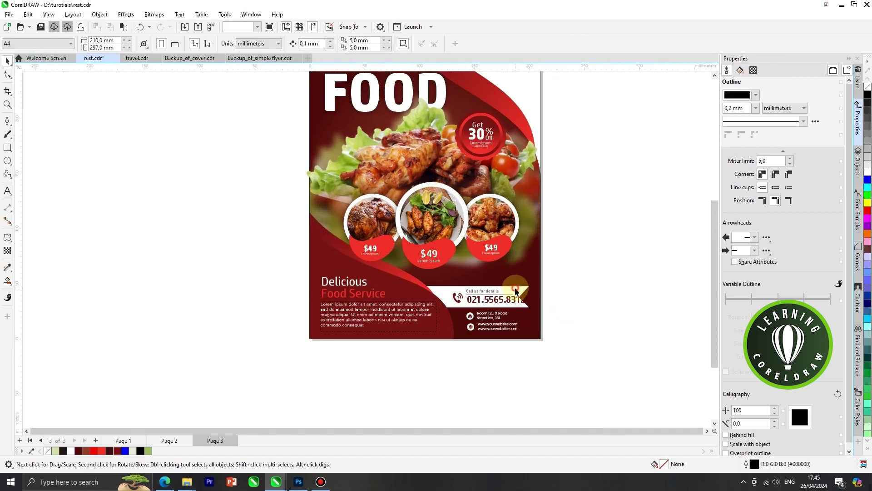
{"action": "left_click", "coordinate": [454, 310]}
{"action": "scroll", "coordinate": [463, 300], "scroll_direction": "up", "scroll_amount": 1}
{"action": "left_click_drag", "start_coordinate": [462, 295], "coordinate": [452, 292]}
{"action": "scroll", "coordinate": [505, 310], "scroll_direction": "down", "scroll_amount": 1}
{"action": "left_click_drag", "start_coordinate": [420, 369], "coordinate": [414, 328]}
{"action": "scroll", "coordinate": [498, 324], "scroll_direction": "up", "scroll_amount": 1}
{"action": "scroll", "coordinate": [508, 329], "scroll_direction": "down", "scroll_amount": 1}
{"action": "left_click", "coordinate": [595, 331]}
{"action": "scroll", "coordinate": [516, 326], "scroll_direction": "down", "scroll_amount": 1}
{"action": "key", "text": "ctrl+z"}
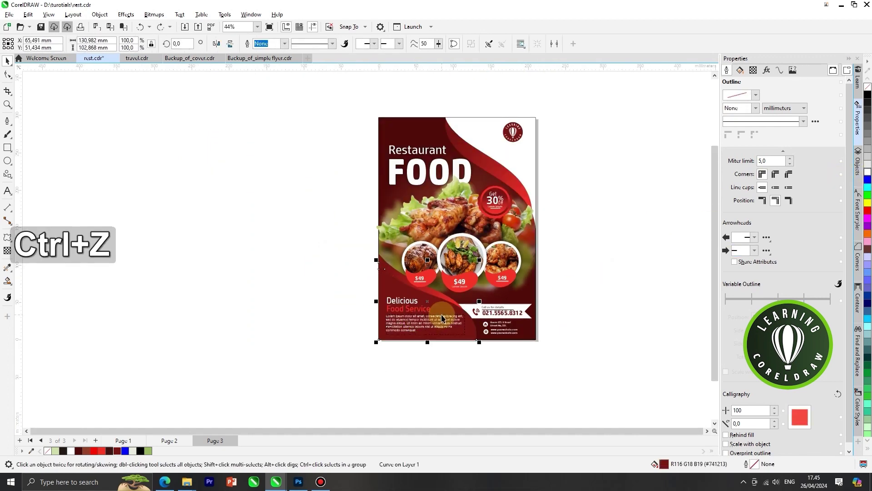
Shift the dark red curve aside and delete the green curved shape beneath it.
{"action": "scroll", "coordinate": [443, 320], "scroll_direction": "up", "scroll_amount": 1}
{"action": "scroll", "coordinate": [451, 326], "scroll_direction": "up", "scroll_amount": 2}
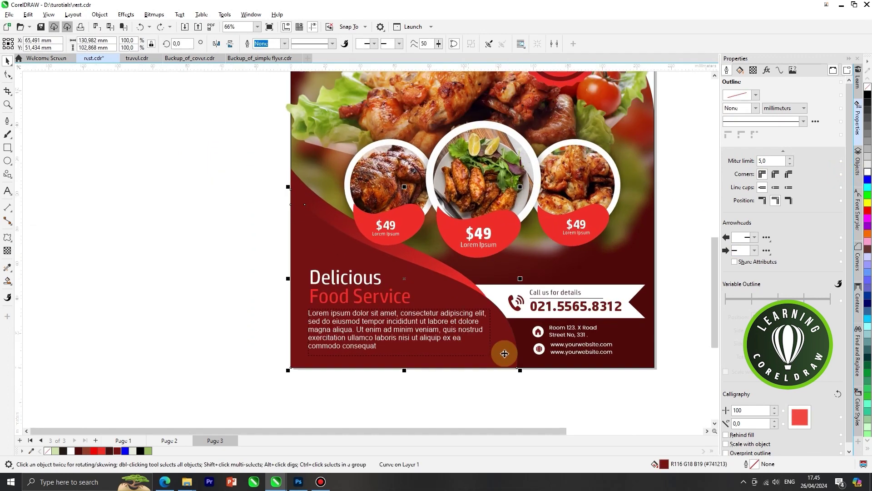
{"action": "key", "text": "ctrl+shift+z"}
{"action": "left_click", "coordinate": [512, 341]}
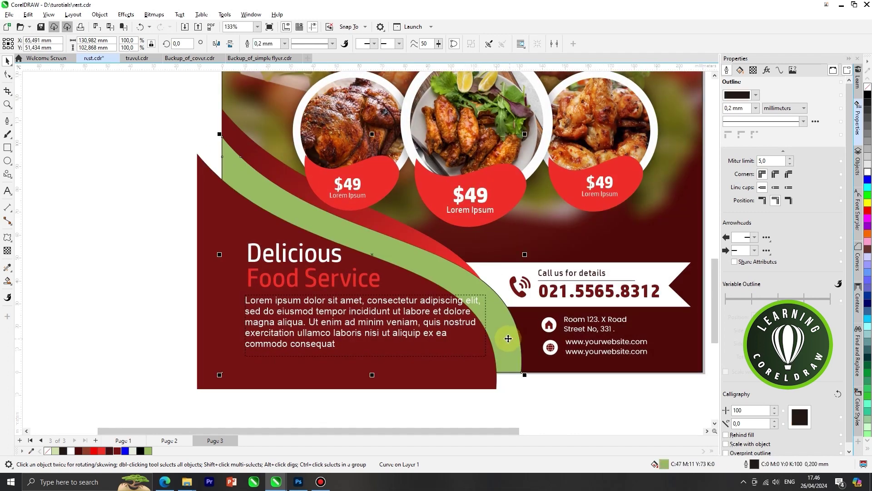
{"action": "key", "text": "Delete"}
{"action": "scroll", "coordinate": [472, 318], "scroll_direction": "down", "scroll_amount": 1}
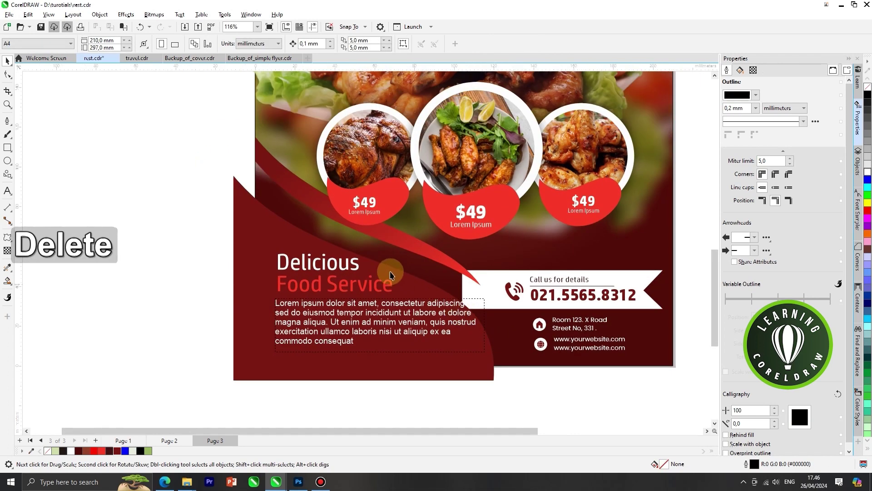
Move the dark red curve back to the page's lower-left corner, centred near X 65.5, Y 52.7 mm.
{"action": "left_click", "coordinate": [303, 239]}
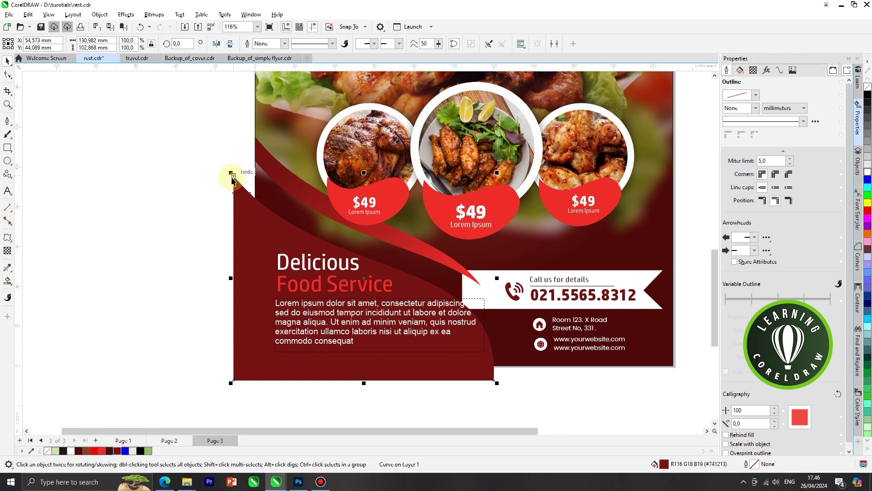
{"action": "left_click_drag", "start_coordinate": [233, 178], "coordinate": [256, 160]}
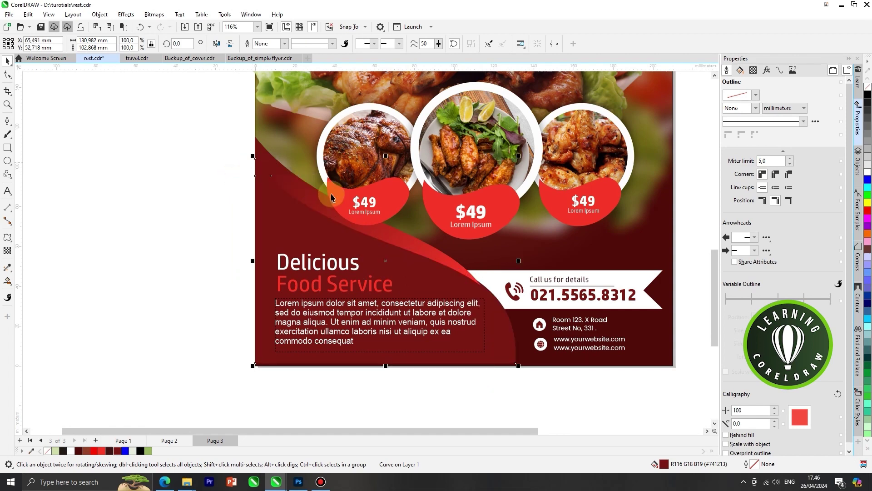
{"action": "scroll", "coordinate": [331, 193], "scroll_direction": "down", "scroll_amount": 1}
{"action": "left_click", "coordinate": [376, 230]}
Remove the surplus node from the lower edge of the bright red gradient curve above the Delicious heading.
{"action": "scroll", "coordinate": [376, 230], "scroll_direction": "up", "scroll_amount": 1}
{"action": "left_click", "coordinate": [302, 195]}
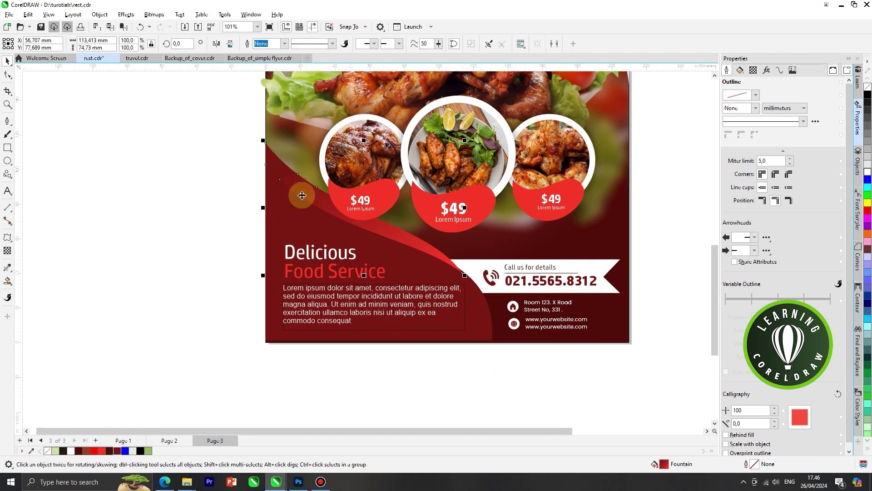
{"action": "left_click", "coordinate": [8, 75]}
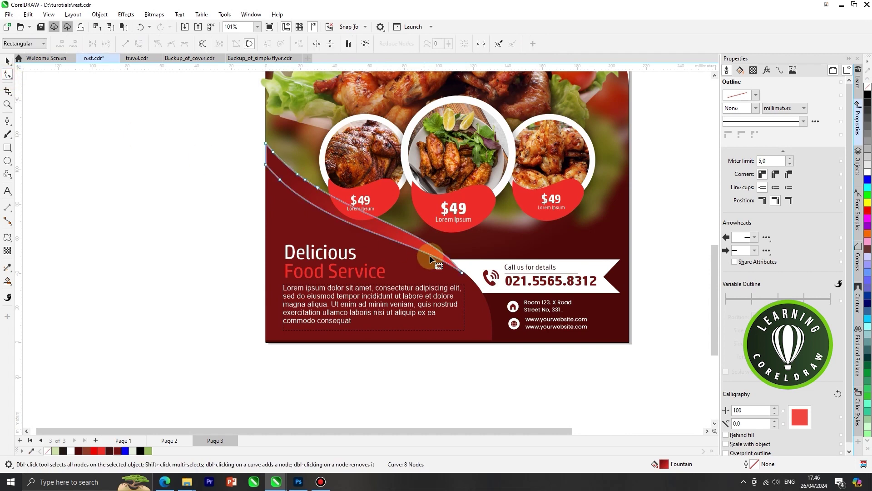
{"action": "left_click", "coordinate": [462, 274]}
{"action": "left_click_drag", "start_coordinate": [332, 232], "coordinate": [279, 180]}
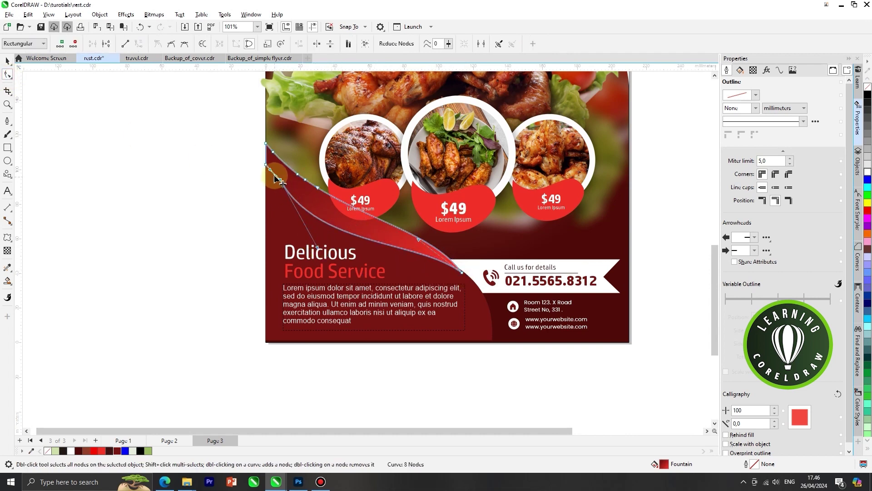
{"action": "scroll", "coordinate": [268, 171], "scroll_direction": "up", "scroll_amount": 1}
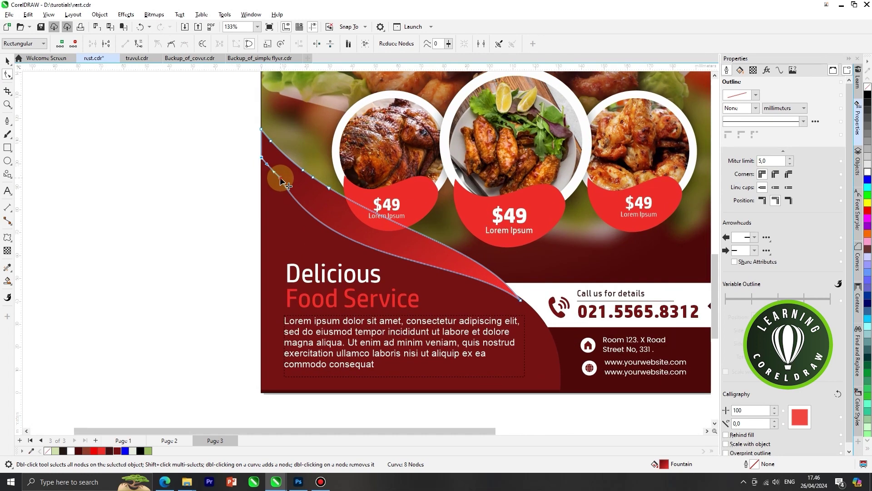
{"action": "left_click", "coordinate": [280, 181]}
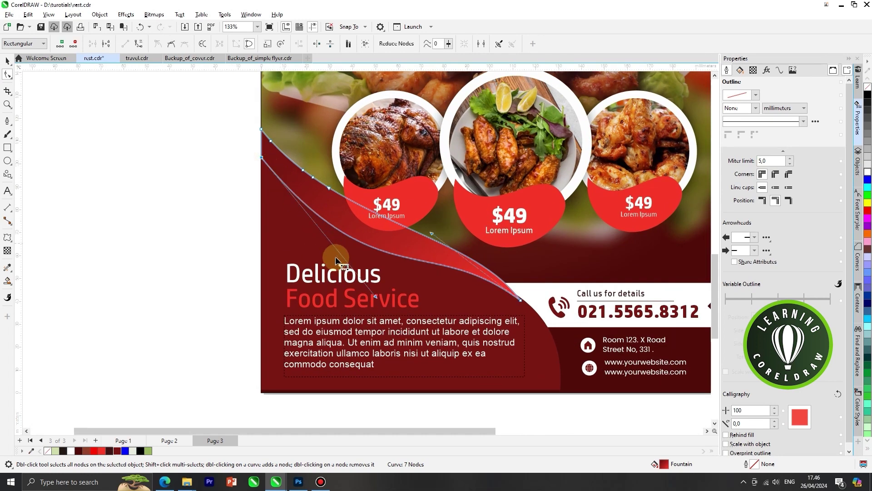
Adjust the node handles of the bright red curve so its edges flow smoothly toward the white ribbon.
{"action": "left_click_drag", "start_coordinate": [376, 297], "coordinate": [319, 274]}
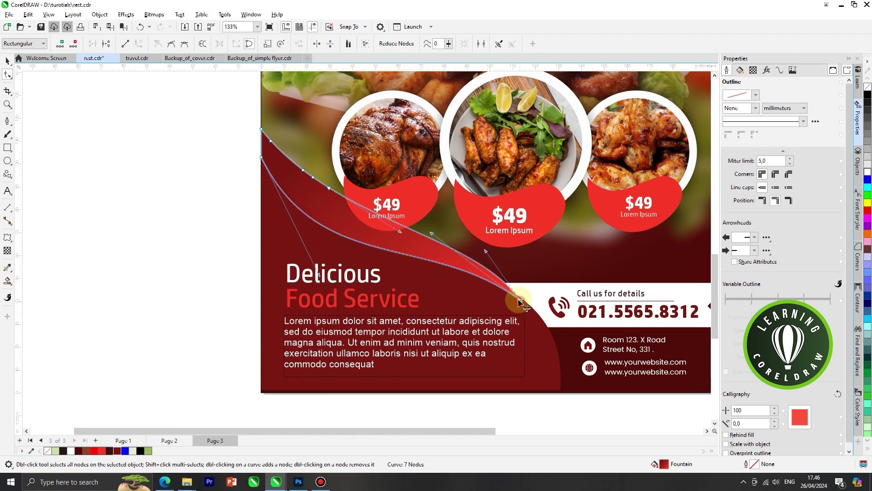
{"action": "left_click_drag", "start_coordinate": [429, 232], "coordinate": [461, 255]}
{"action": "scroll", "coordinate": [461, 255], "scroll_direction": "down", "scroll_amount": 1}
{"action": "scroll", "coordinate": [415, 270], "scroll_direction": "down", "scroll_amount": 1}
{"action": "left_click", "coordinate": [8, 62]}
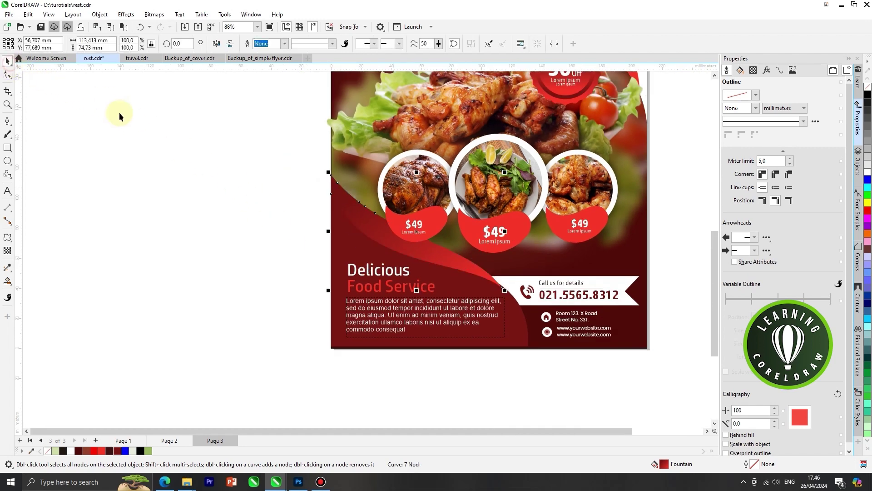
{"action": "left_click", "coordinate": [120, 114]}
Stretch the dark red curve down past the page's bottom edge to a height of about 104.2 mm.
{"action": "scroll", "coordinate": [287, 242], "scroll_direction": "down", "scroll_amount": 2}
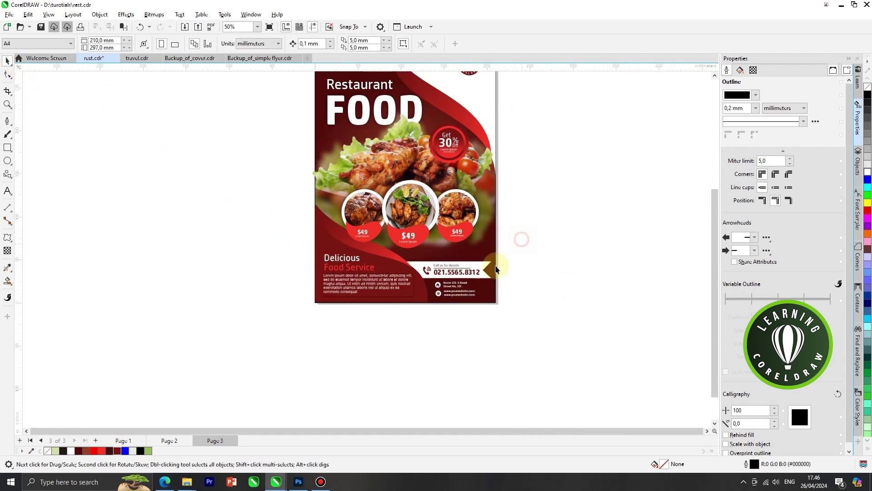
{"action": "scroll", "coordinate": [432, 300], "scroll_direction": "up", "scroll_amount": 2}
{"action": "left_click", "coordinate": [396, 292]}
{"action": "left_click", "coordinate": [352, 295]}
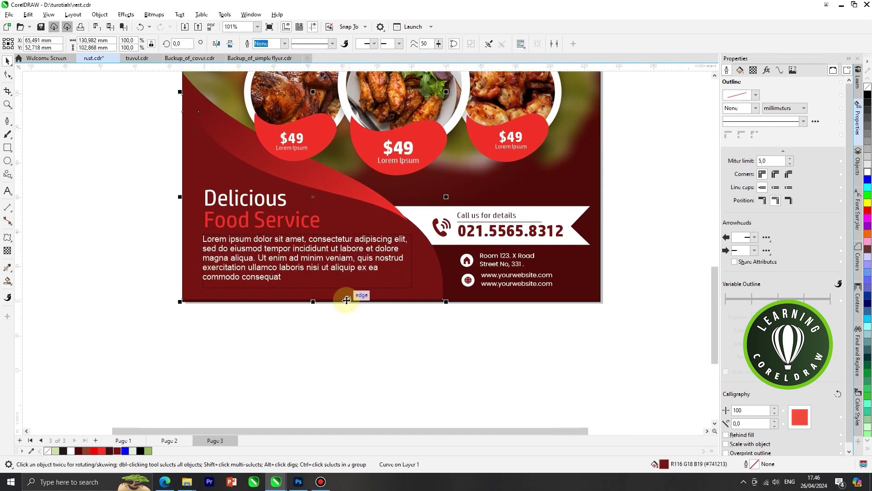
{"action": "scroll", "coordinate": [345, 298], "scroll_direction": "up", "scroll_amount": 2}
{"action": "left_click_drag", "start_coordinate": [297, 300], "coordinate": [297, 304]}
{"action": "scroll", "coordinate": [306, 302], "scroll_direction": "down", "scroll_amount": 2}
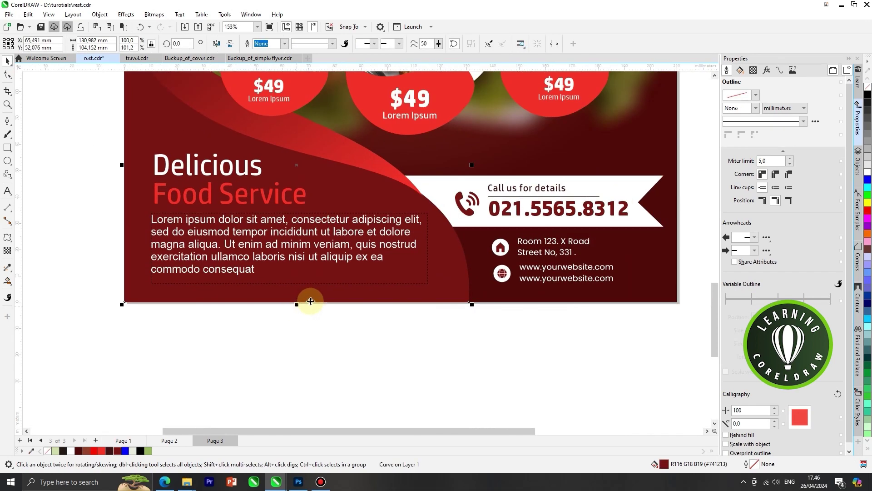
{"action": "left_click", "coordinate": [360, 347]}
Enlarge the group of circular photos to about 184.8 mm wide and lower it to about Y 107.7 mm.
{"action": "scroll", "coordinate": [395, 346], "scroll_direction": "down", "scroll_amount": 2}
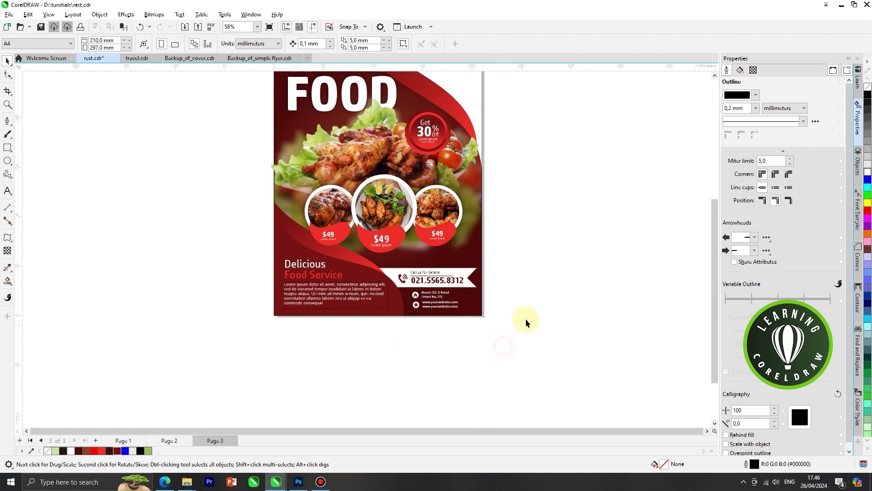
{"action": "scroll", "coordinate": [527, 318], "scroll_direction": "down", "scroll_amount": 1}
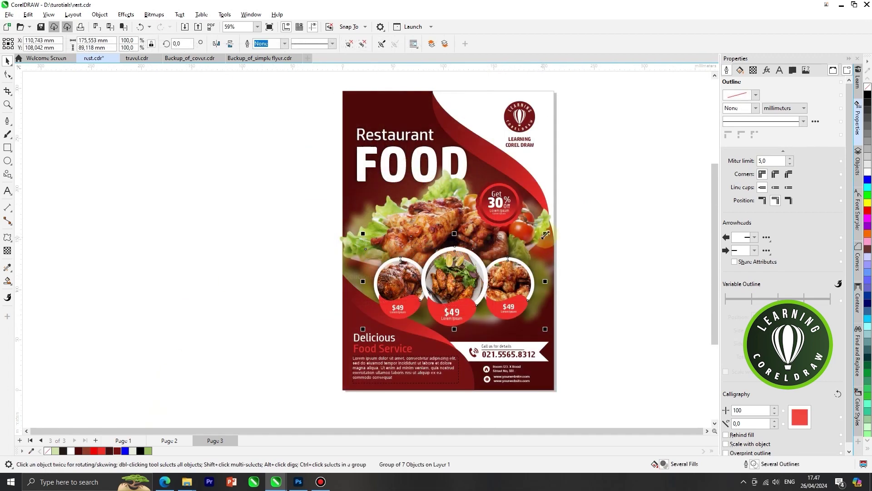
{"action": "left_click_drag", "start_coordinate": [548, 233], "coordinate": [555, 228]}
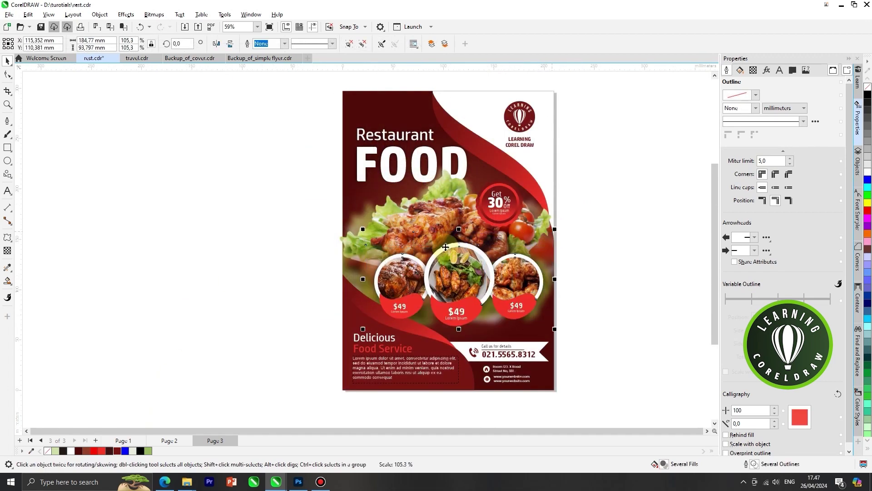
{"action": "left_click_drag", "start_coordinate": [459, 267], "coordinate": [459, 269]}
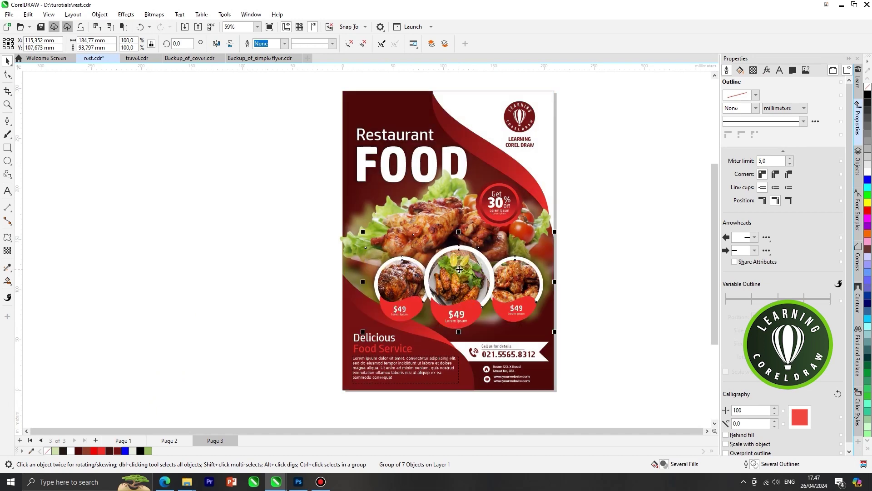
{"action": "left_click", "coordinate": [605, 251]}
Enlarge the large chicken photo to about 224.9 mm wide and centre it near X 103, Y 157.7 mm.
{"action": "left_click", "coordinate": [432, 211]}
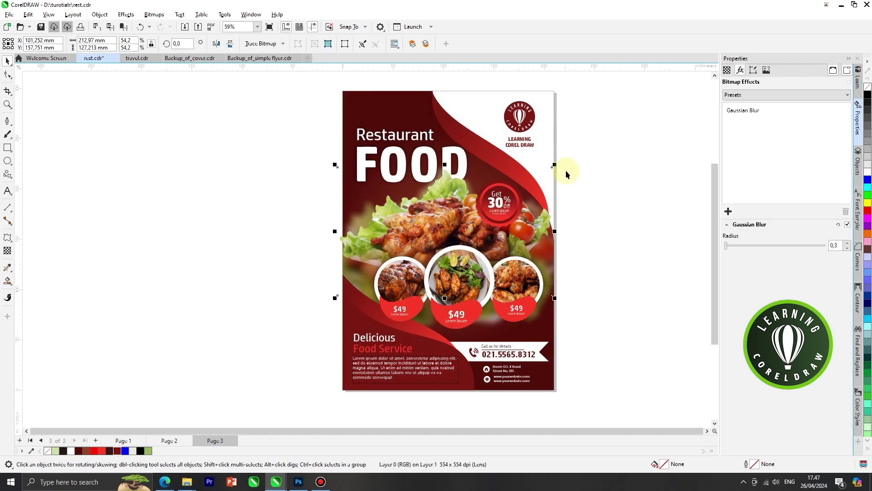
{"action": "left_click_drag", "start_coordinate": [557, 165], "coordinate": [565, 159]}
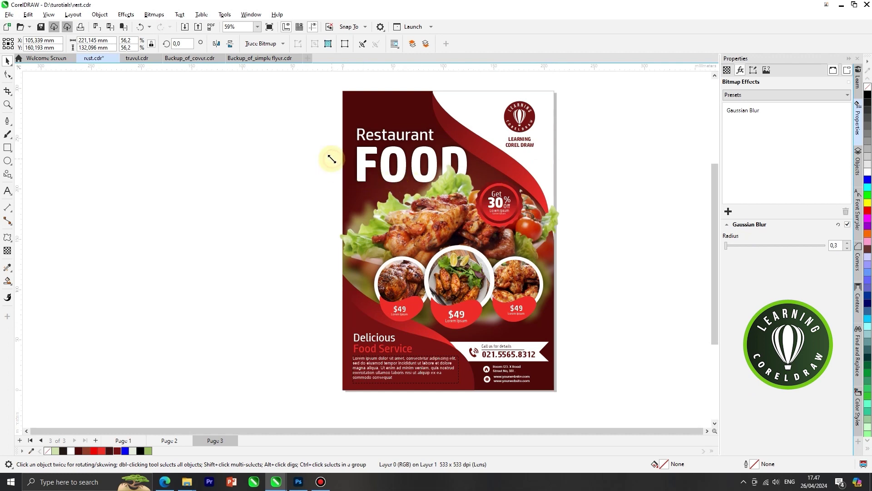
{"action": "left_click_drag", "start_coordinate": [332, 159], "coordinate": [331, 157]}
{"action": "left_click_drag", "start_coordinate": [437, 198], "coordinate": [437, 200]}
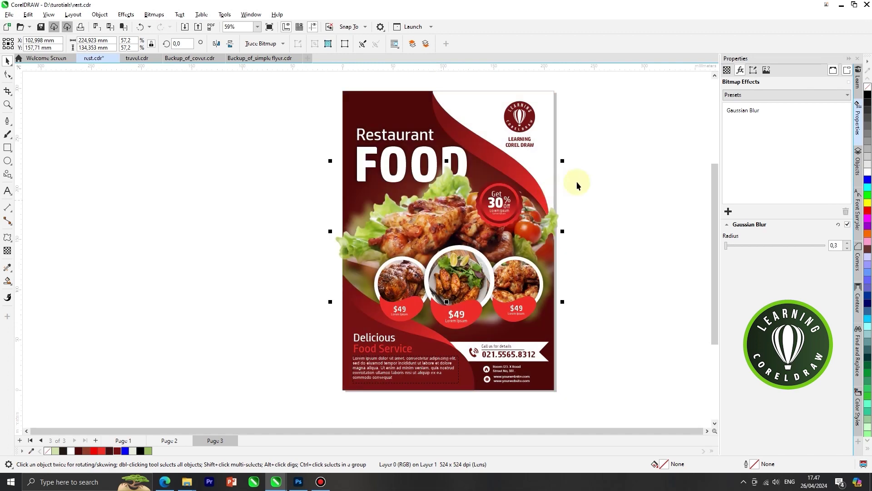
Move the 30% off badge slightly up and outward to about X 159.4, Y 193.3 mm and group its parts.
{"action": "left_click_drag", "start_coordinate": [504, 227], "coordinate": [461, 232]}
{"action": "left_click_drag", "start_coordinate": [504, 207], "coordinate": [507, 200]}
{"action": "key", "text": "ctrl+g"}
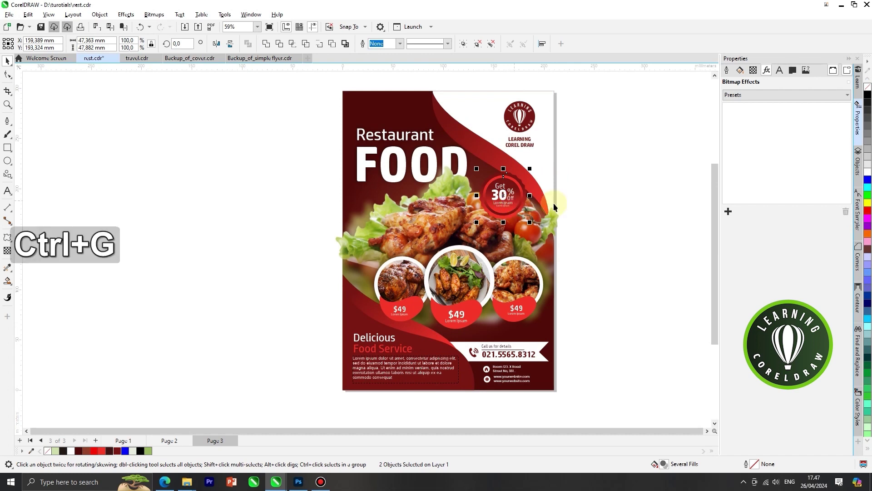
Scale the Restaurant FOOD heading with its shadow to about 97.2% and move it slightly up.
{"action": "mouse_move", "coordinate": [315, 110]}
{"action": "left_mouse_down"}
{"action": "mouse_move", "coordinate": [487, 201]}
{"action": "mouse_move", "coordinate": [475, 190]}
{"action": "left_mouse_up"}
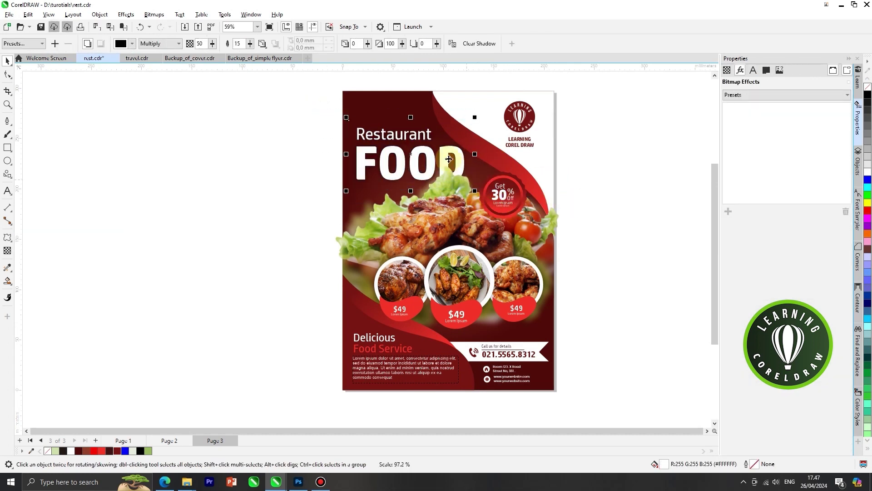
{"action": "left_click_drag", "start_coordinate": [445, 154], "coordinate": [443, 150]}
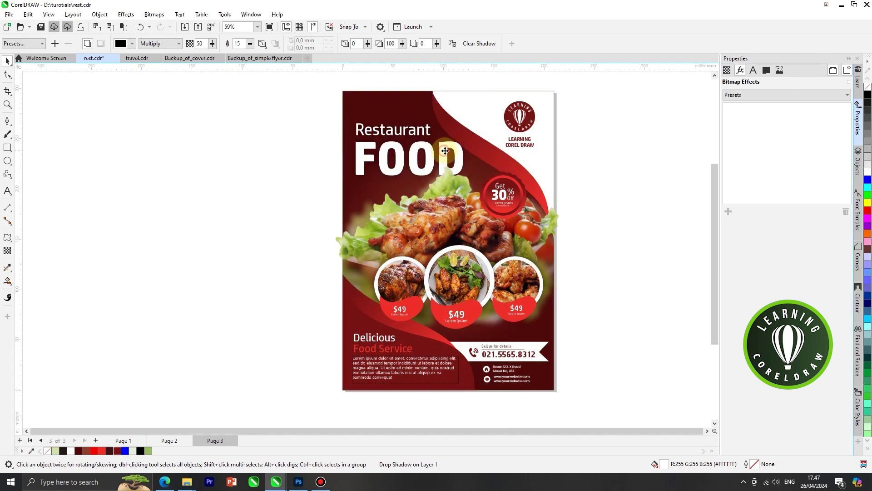
{"action": "left_click", "coordinate": [587, 196]}
Raise the large chicken photo to about X 102.1, Y 160.9 mm.
{"action": "left_click", "coordinate": [464, 213]}
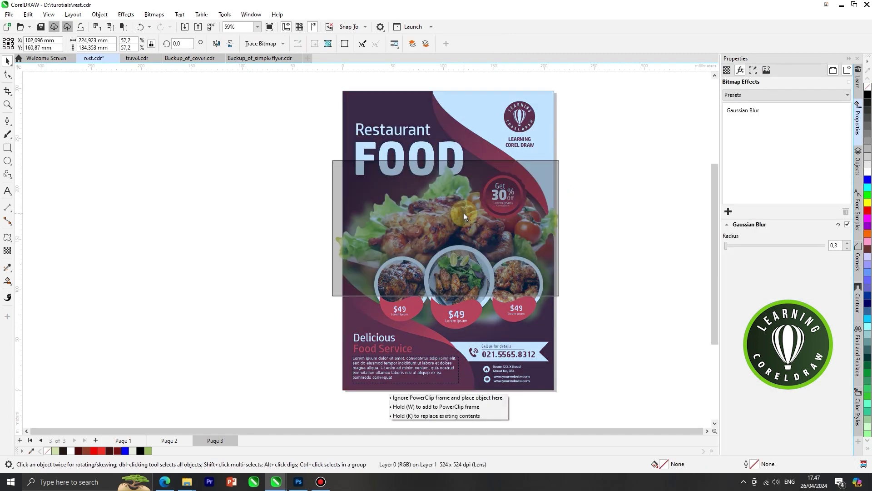
{"action": "left_click", "coordinate": [464, 214]}
{"action": "left_click", "coordinate": [524, 236]}
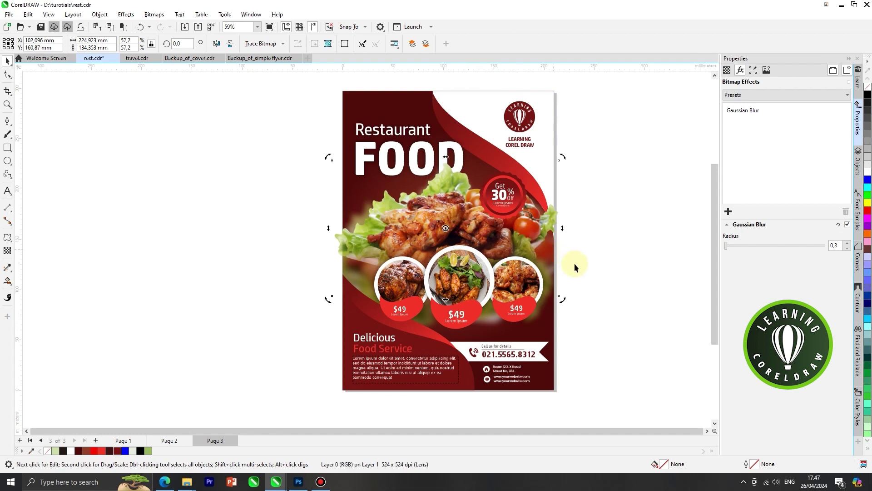
{"action": "scroll", "coordinate": [574, 266], "scroll_direction": "down", "scroll_amount": 1}
{"action": "left_click", "coordinate": [627, 272]}
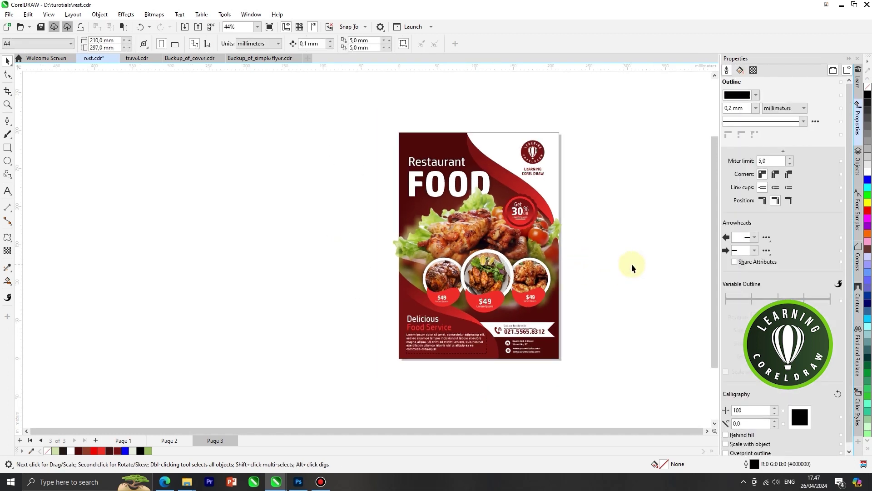
Select all flyer elements except the dark red background and cut them.
{"action": "scroll", "coordinate": [623, 253], "scroll_direction": "down", "scroll_amount": 1}
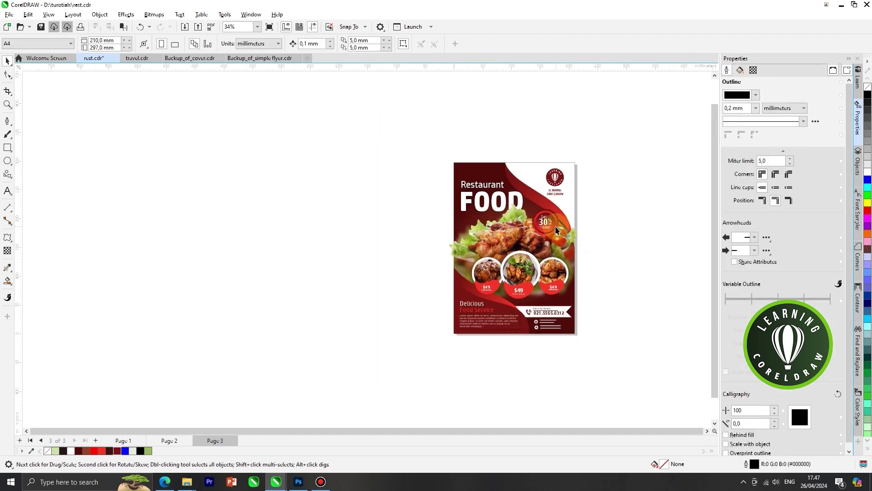
{"action": "scroll", "coordinate": [556, 229], "scroll_direction": "up", "scroll_amount": 1}
{"action": "left_click_drag", "start_coordinate": [586, 266], "coordinate": [372, 383]}
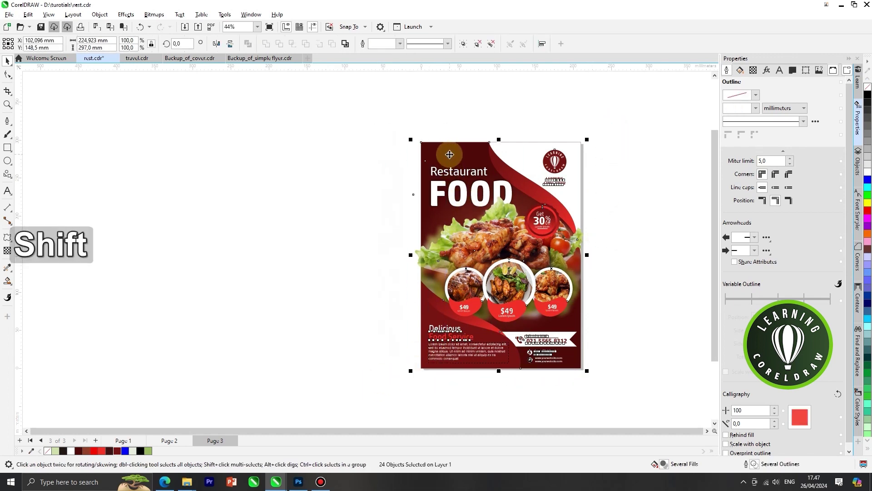
{"action": "right_click", "coordinate": [517, 185]}
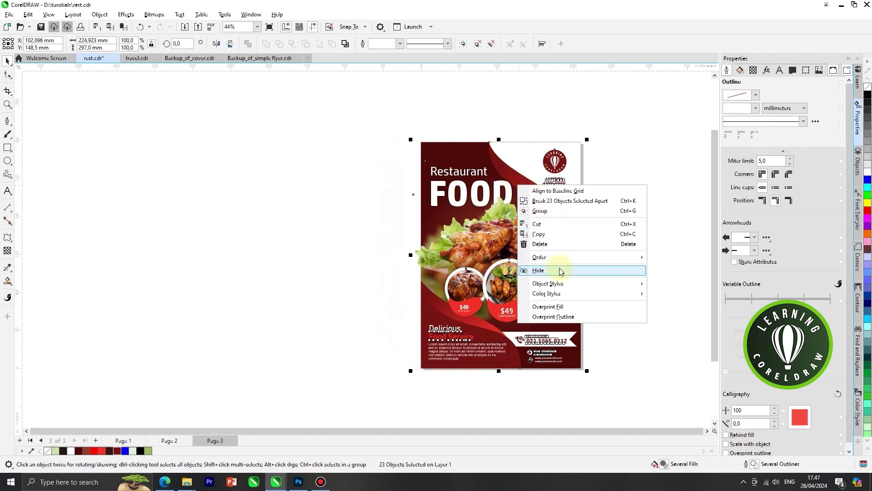
{"action": "left_click", "coordinate": [372, 147]}
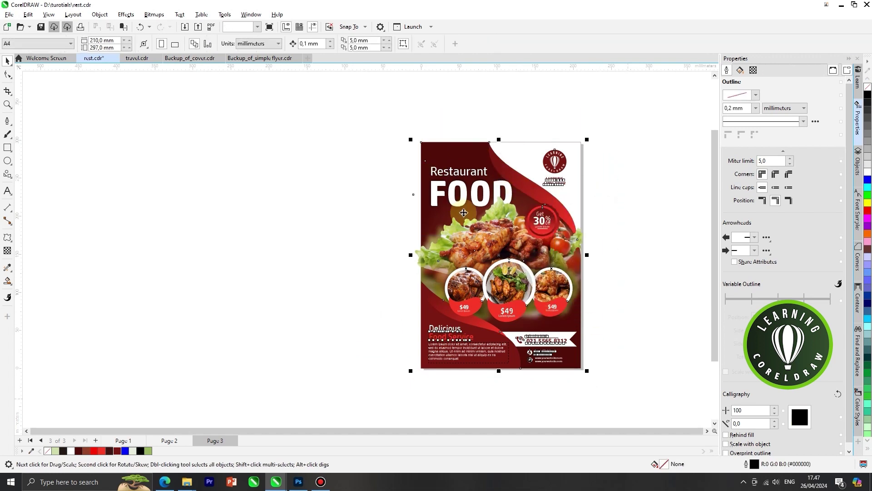
{"action": "left_click", "coordinate": [433, 158], "text": "shift"}
{"action": "key", "text": "ctrl+x"}
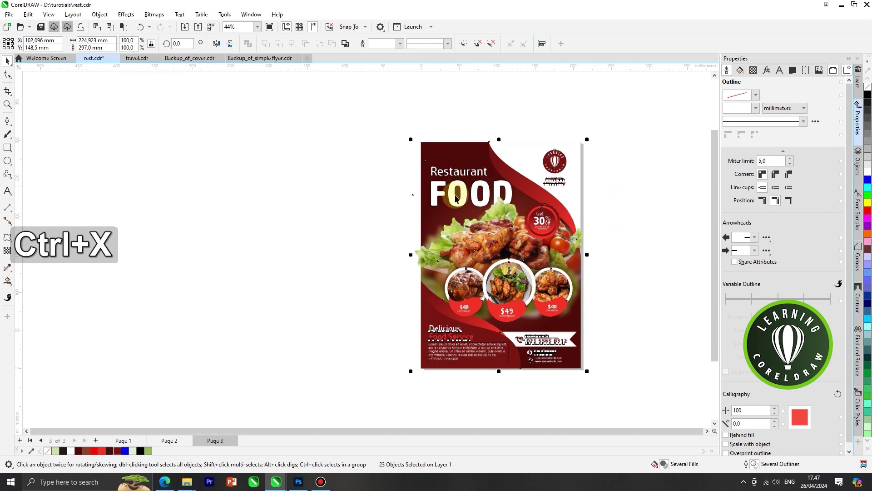
Paste the cut elements inside the background's PowerClip frame and finish editing it.
{"action": "left_click_drag", "start_coordinate": [156, 151], "coordinate": [182, 183]}
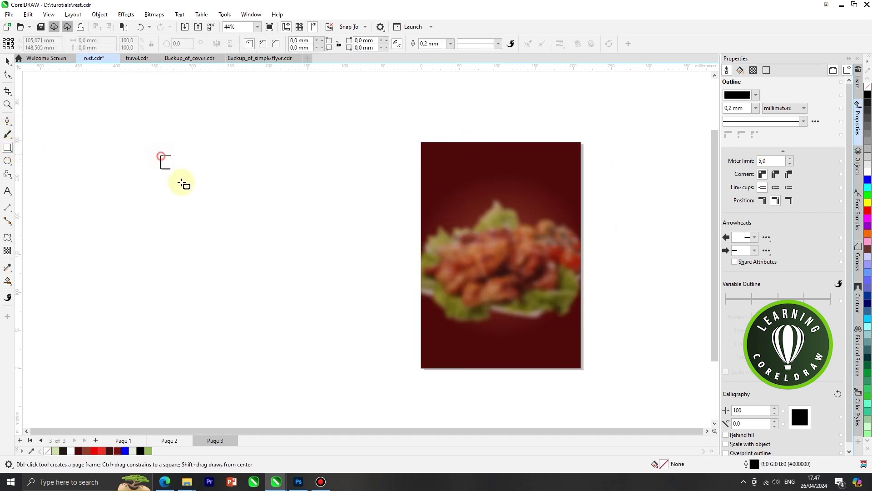
{"action": "key", "text": "ctrl+z"}
{"action": "right_click", "coordinate": [482, 196]}
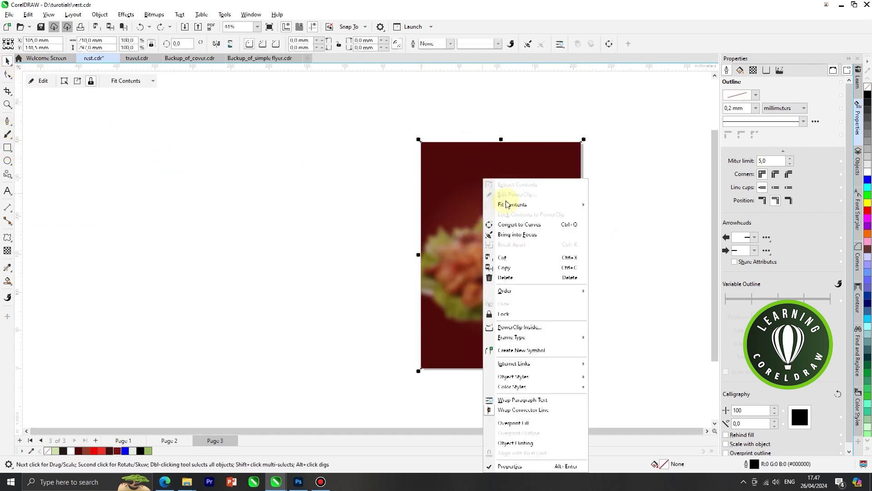
{"action": "left_click", "coordinate": [503, 195]}
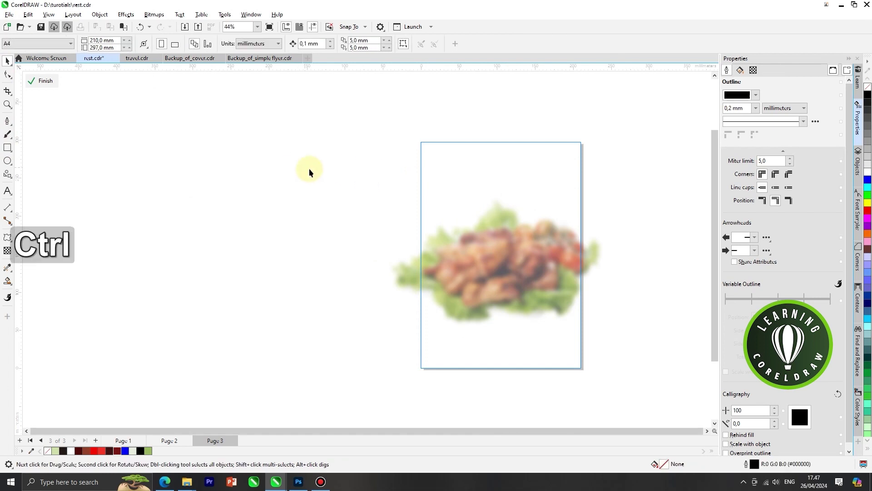
{"action": "key", "text": "ctrl+v"}
{"action": "right_click", "coordinate": [534, 186]}
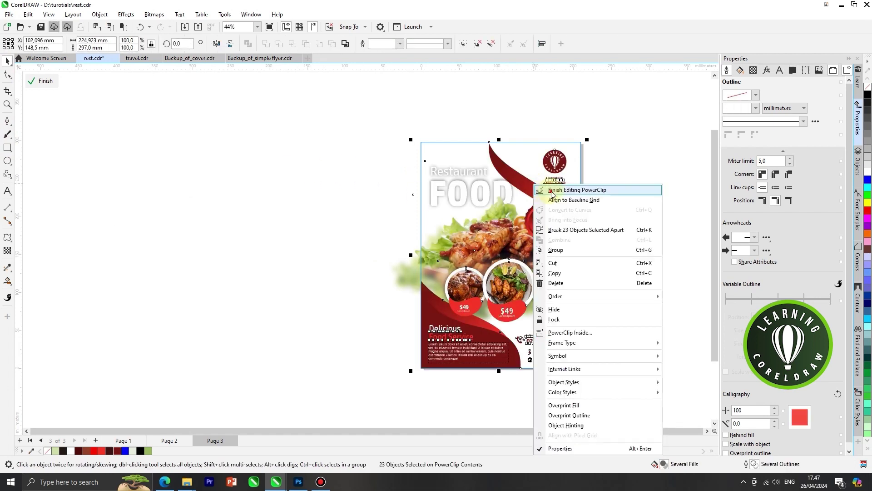
{"action": "left_click", "coordinate": [568, 190]}
{"action": "left_click", "coordinate": [574, 201]}
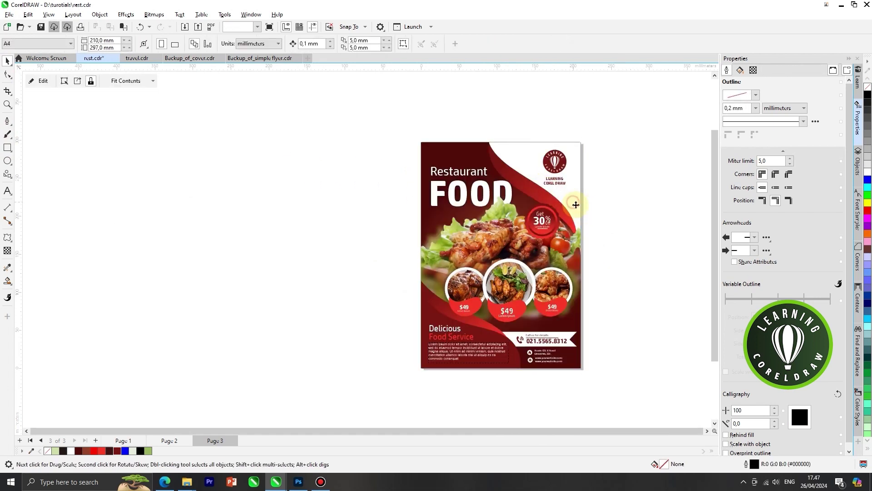
Fit the flyer in the view and examine it in a full-screen preview.
{"action": "left_click", "coordinate": [631, 217]}
{"action": "key", "text": "F4"}
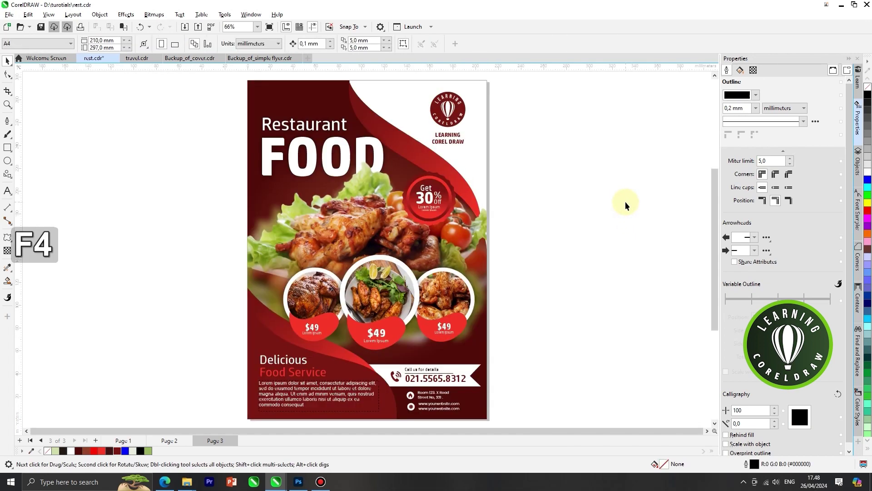
{"action": "key", "text": "F9"}
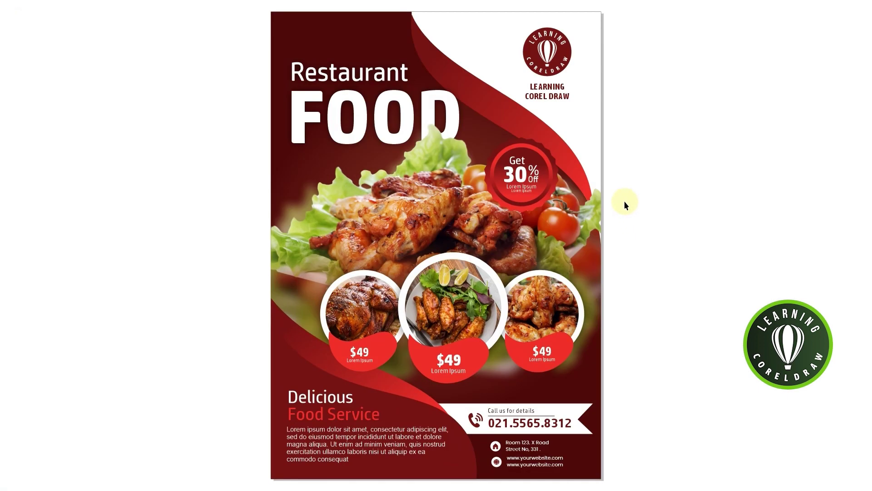